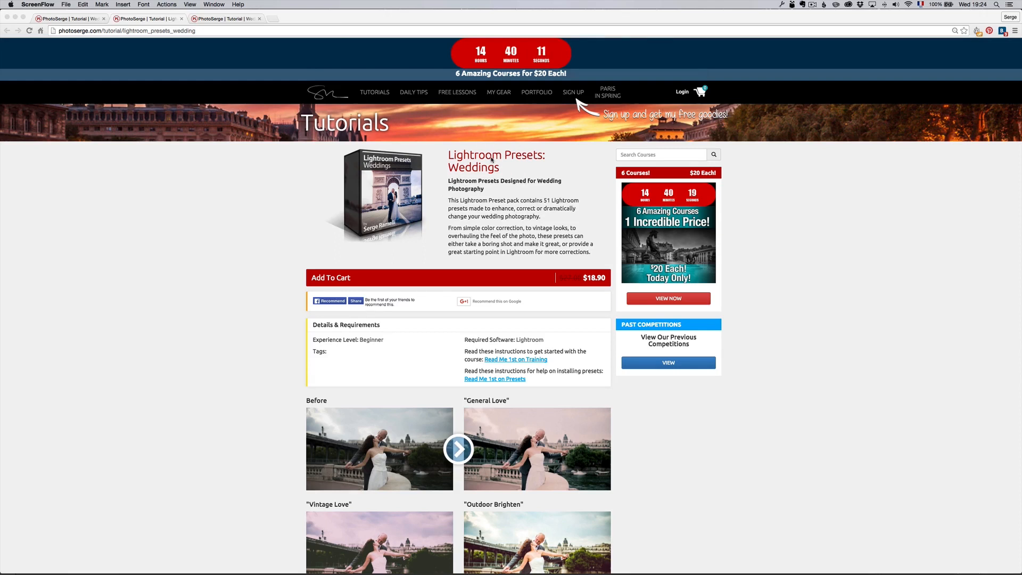
# Step: Look through the before and after photo examples on the Lightroom Presets: Weddings page
pyautogui.scroll(-5, 590, 176)
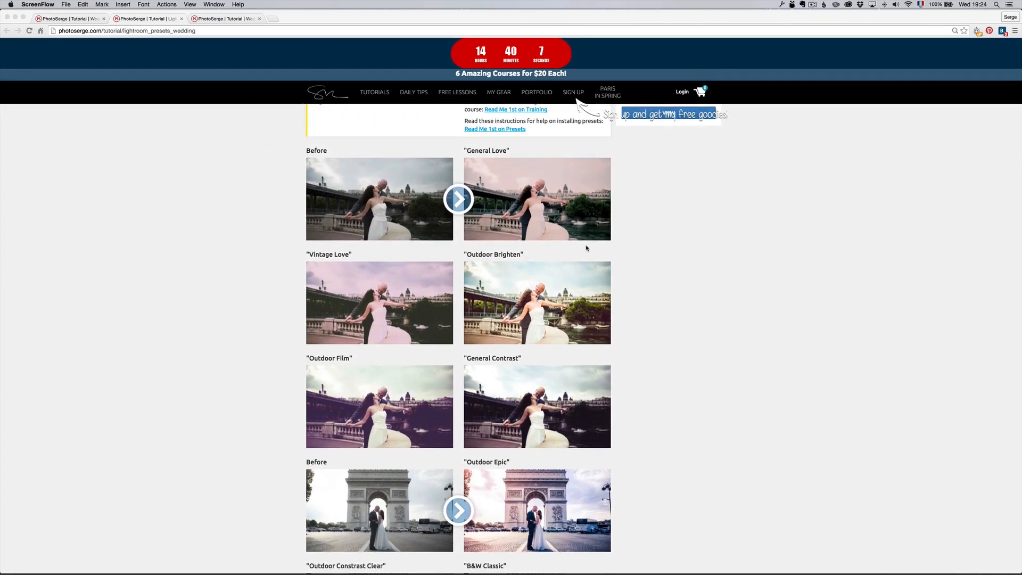
pyautogui.scroll(-4, 589, 213)
pyautogui.scroll(-9, 588, 248)
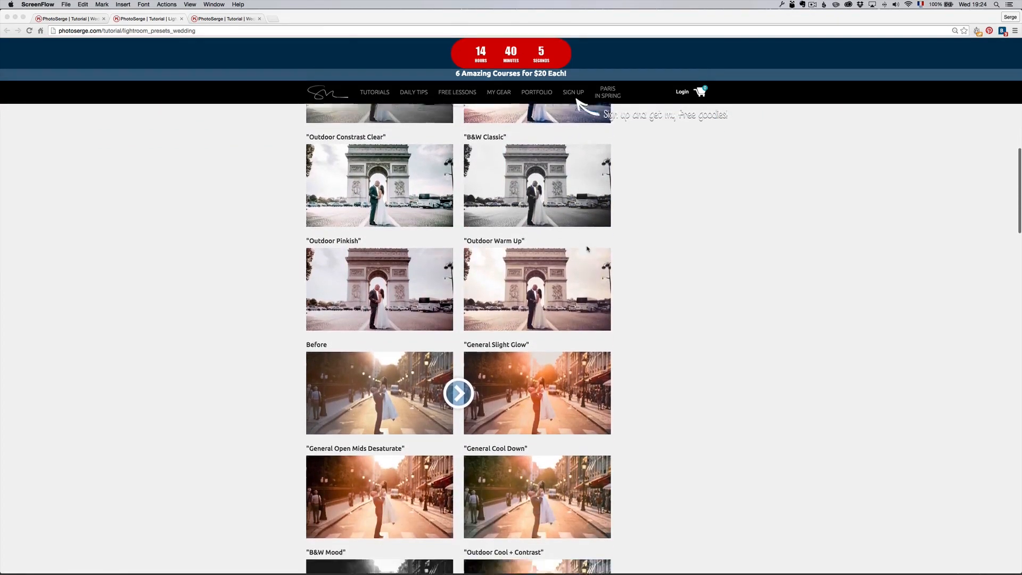
pyautogui.scroll(-10, 588, 248)
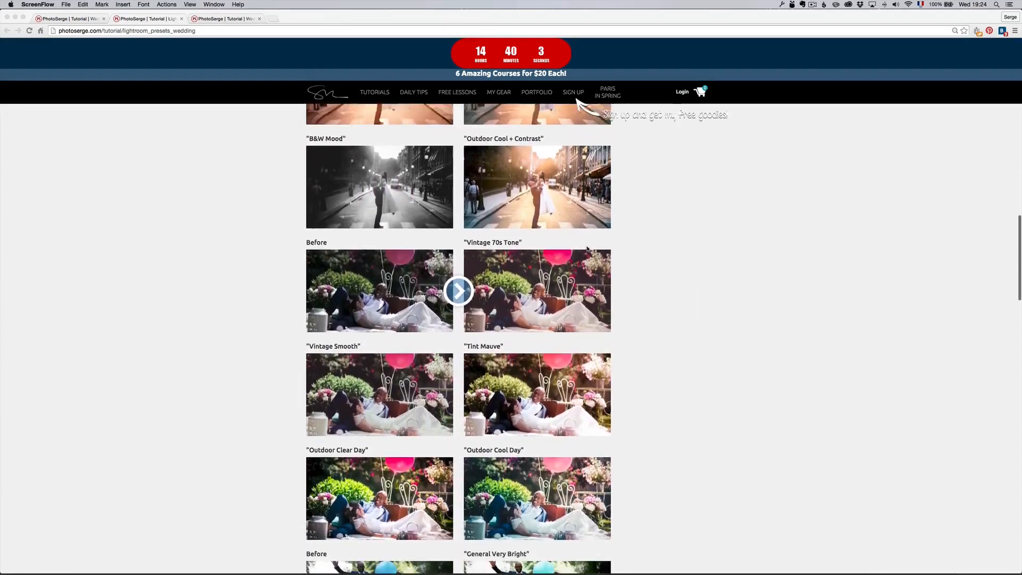
pyautogui.scroll(-3, 588, 249)
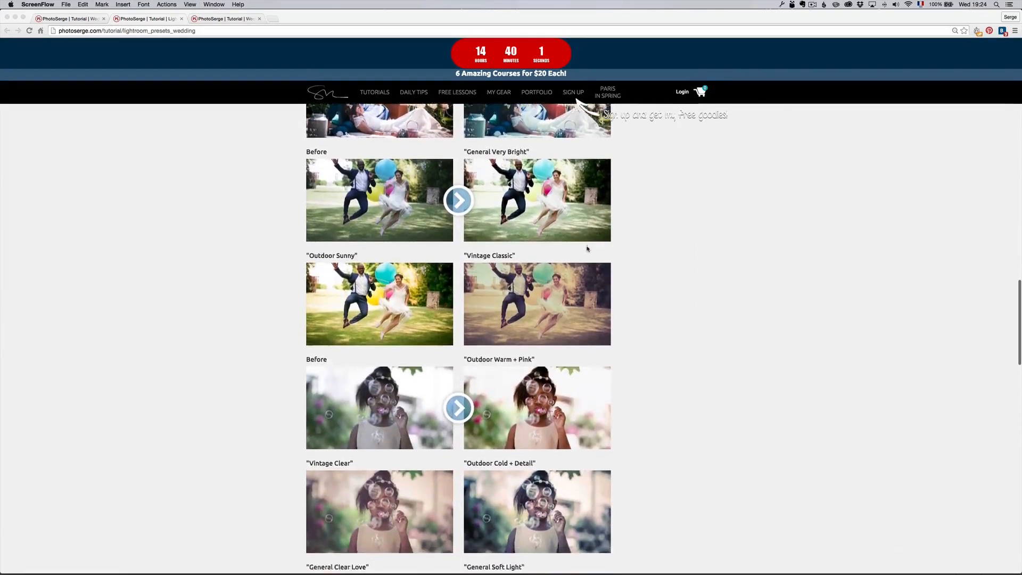
pyautogui.scroll(-11, 588, 248)
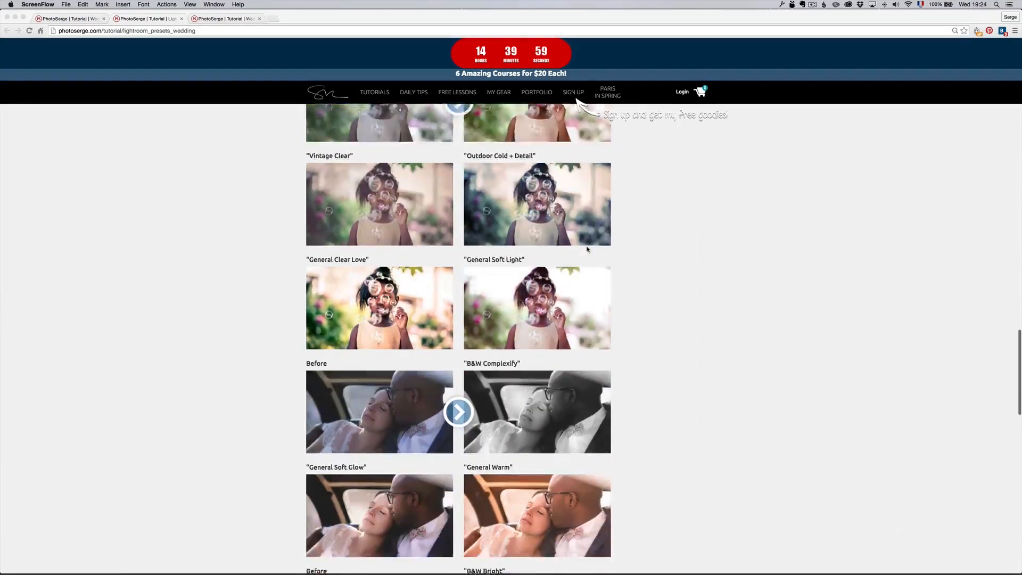
pyautogui.scroll(-9, 588, 249)
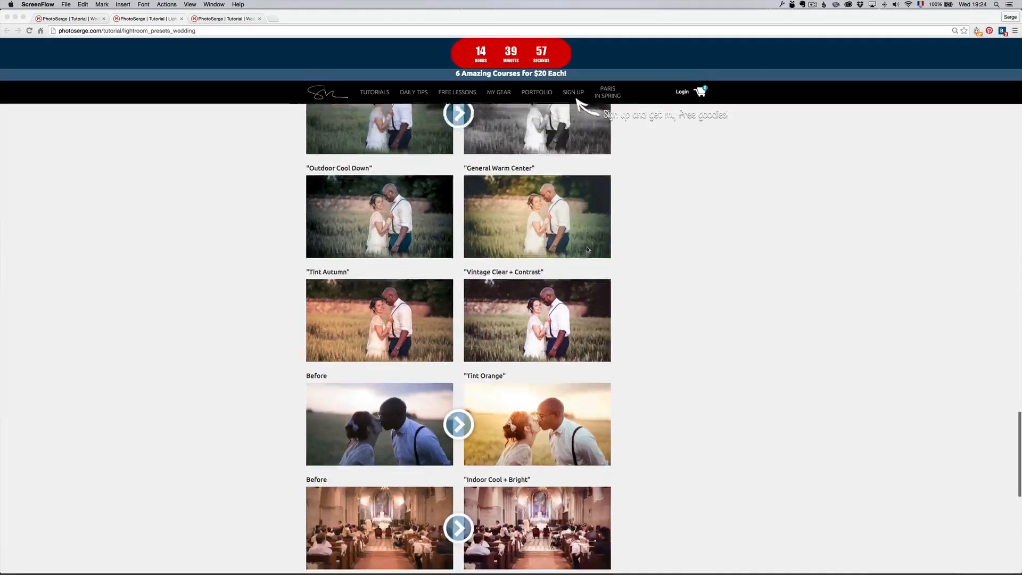
pyautogui.scroll(-1, 588, 249)
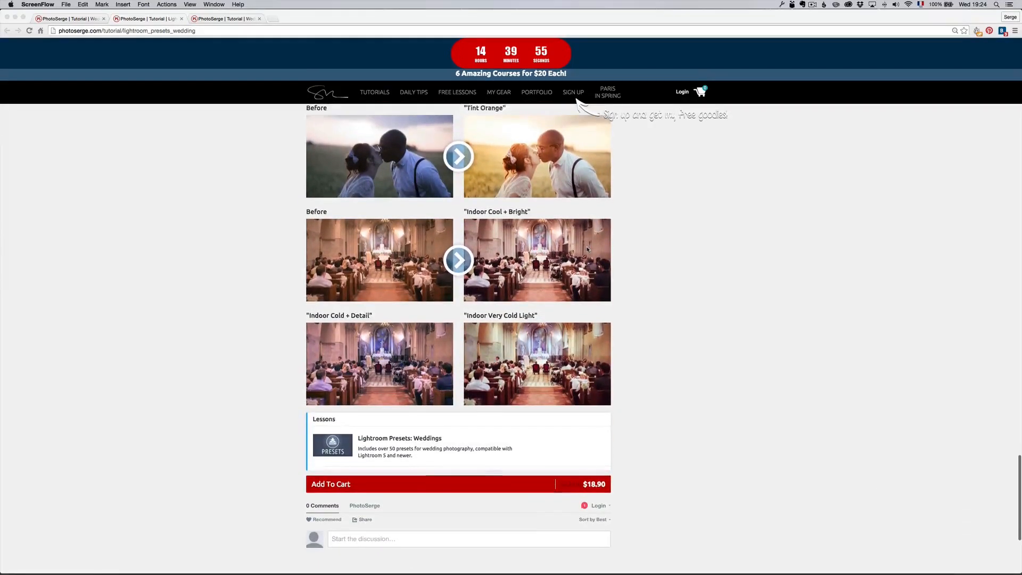
pyautogui.scroll(20, 588, 251)
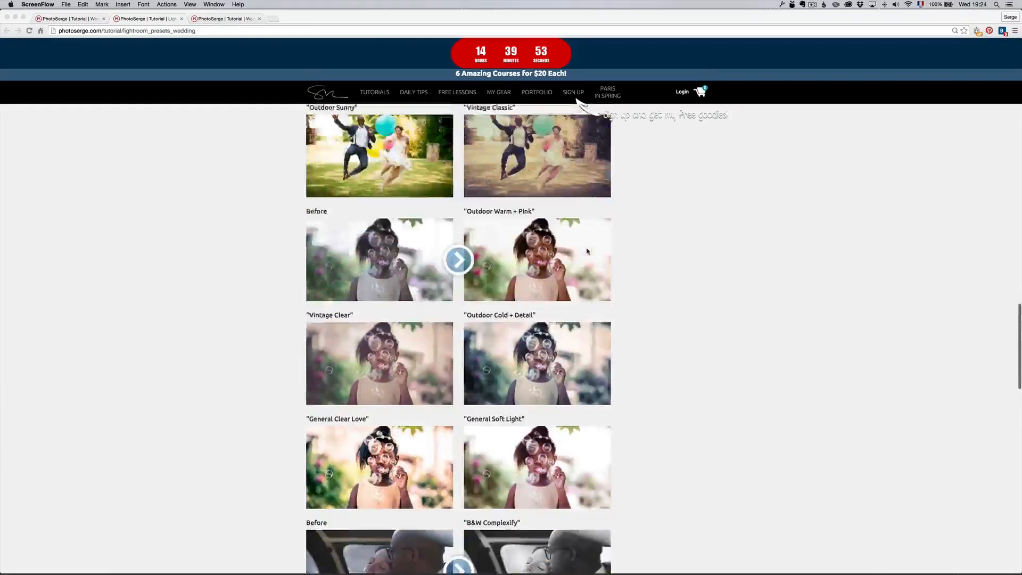
pyautogui.scroll(20, 588, 251)
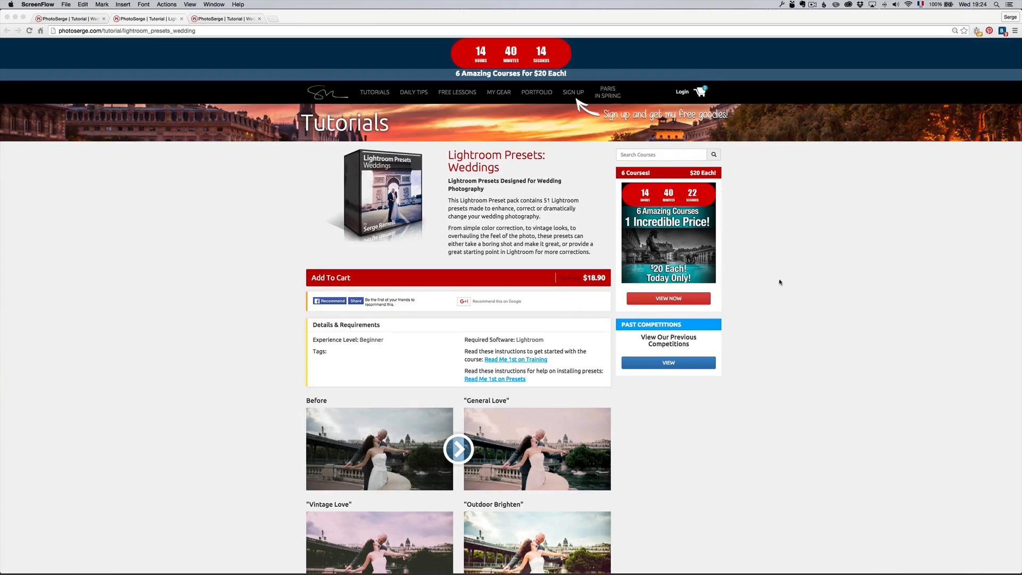
# Step: On the Wedding Photographer Toolkit page, view the 40+ Leaks & Bokeh and 25 Flares & Glows previews enlarged
pyautogui.click(229, 20)
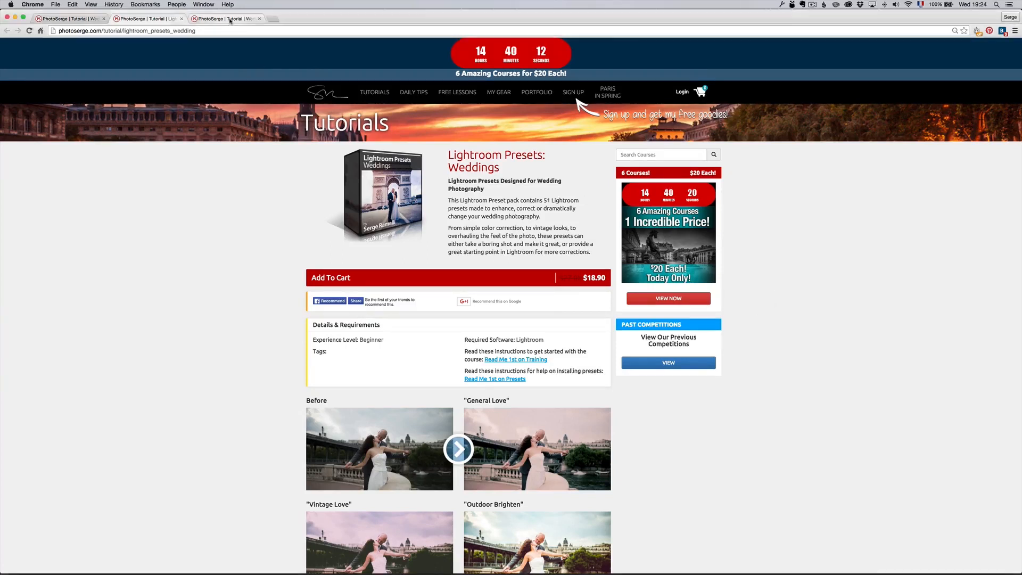
pyautogui.scroll(-10, 780, 246)
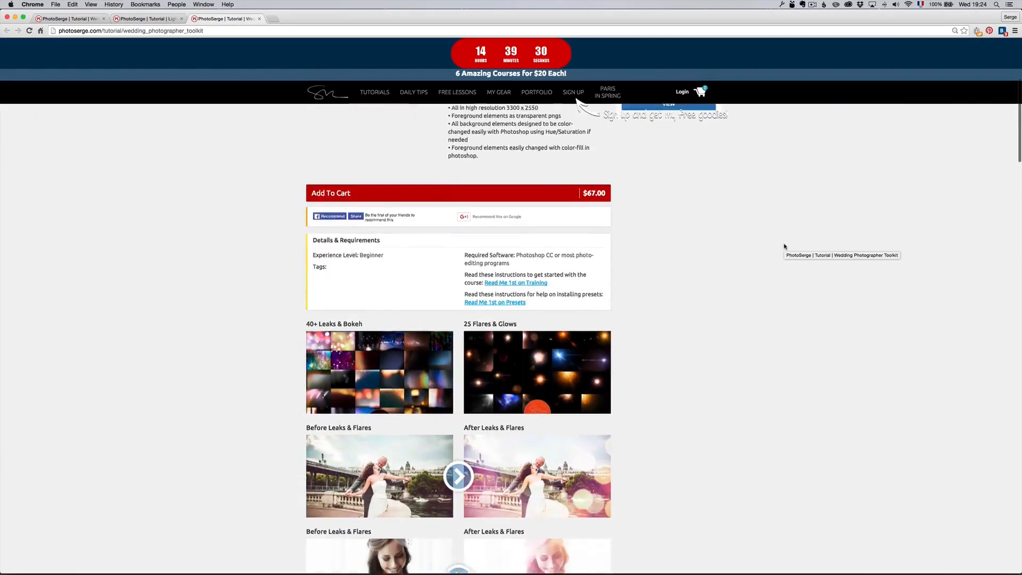
pyautogui.scroll(1, 396, 185)
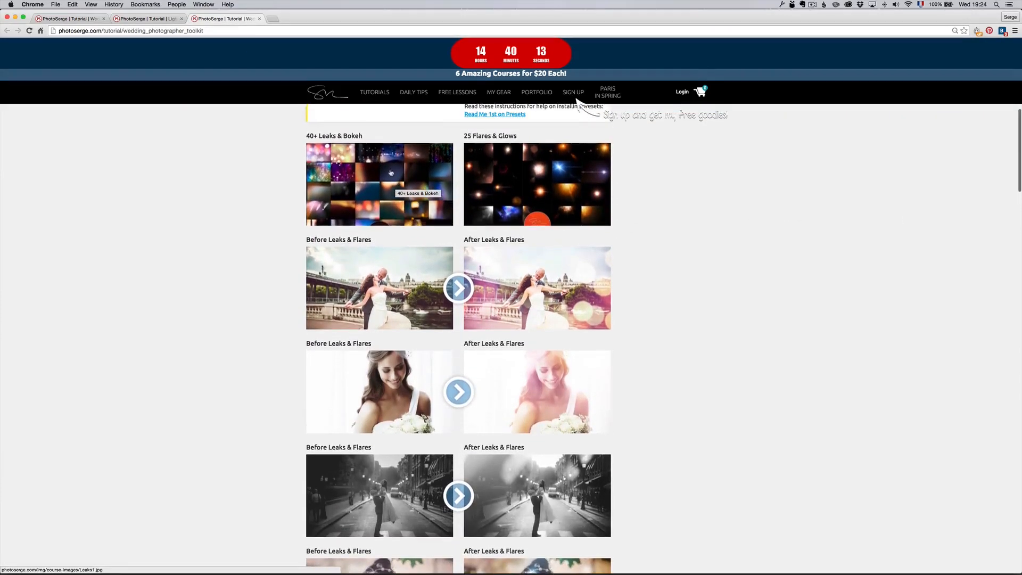
pyautogui.click(396, 185)
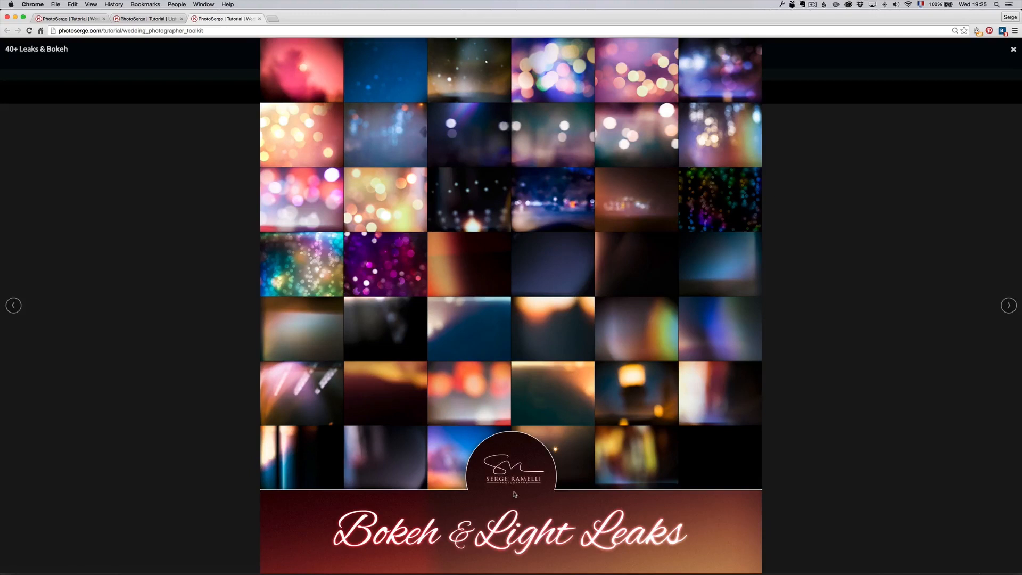
pyautogui.click(1009, 305)
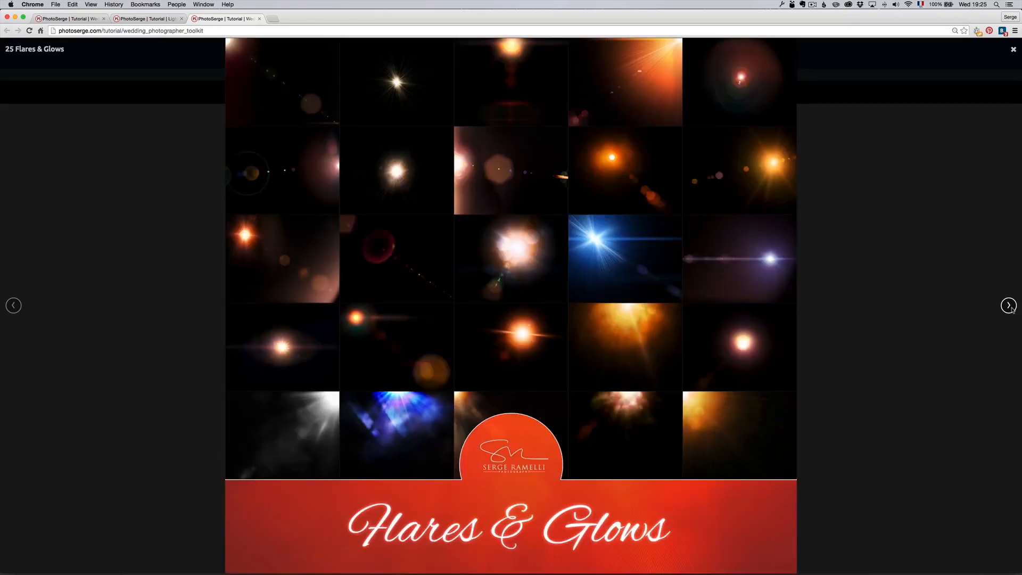
pyautogui.click(1008, 305)
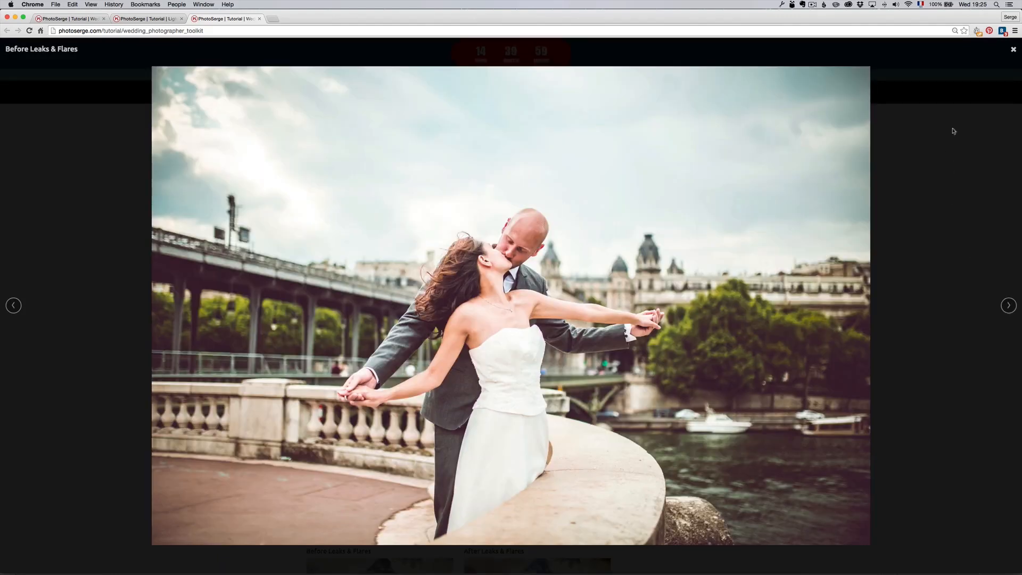
pyautogui.click(1013, 51)
# Step: View the 6 Lace Elements preview enlarged and advance through its examples to Using Lace for a Book
pyautogui.scroll(-15, 804, 240)
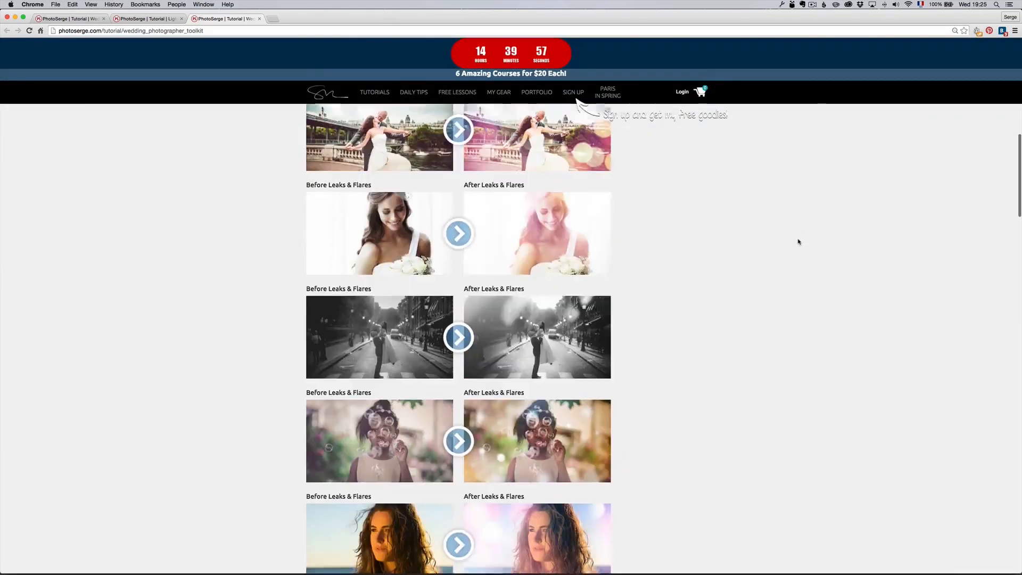
pyautogui.scroll(-7, 798, 243)
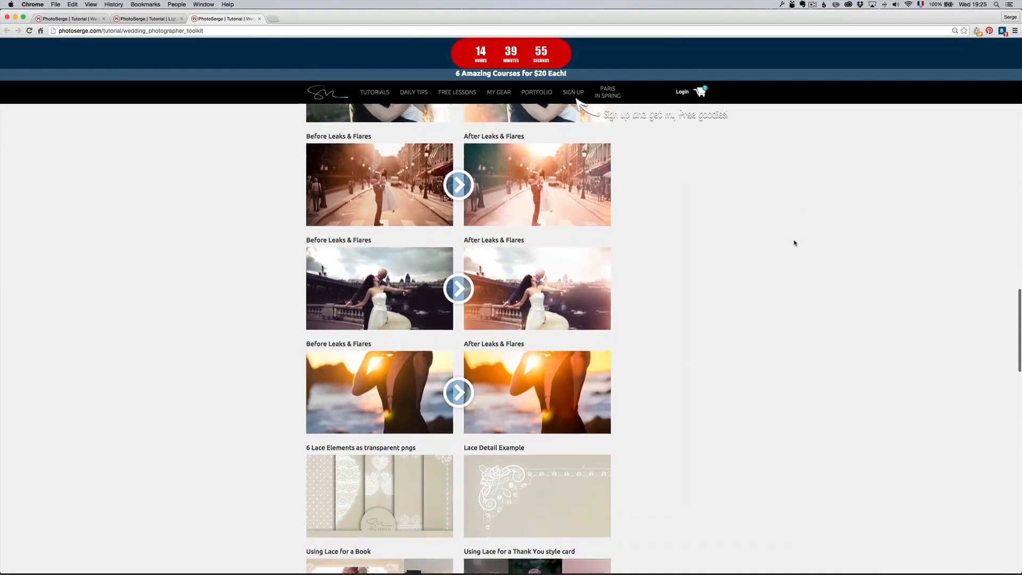
pyautogui.scroll(-3, 789, 243)
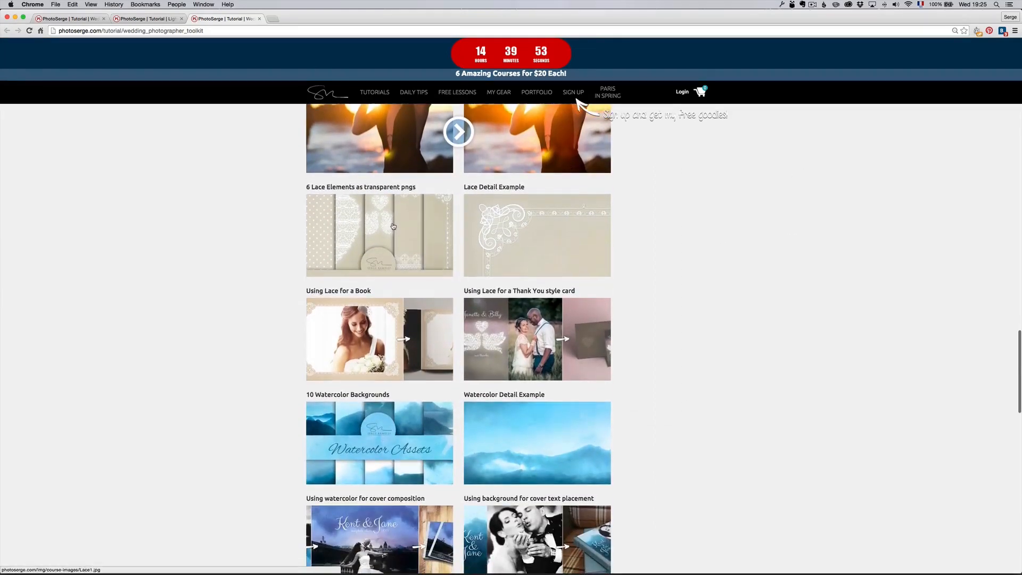
pyautogui.click(394, 229)
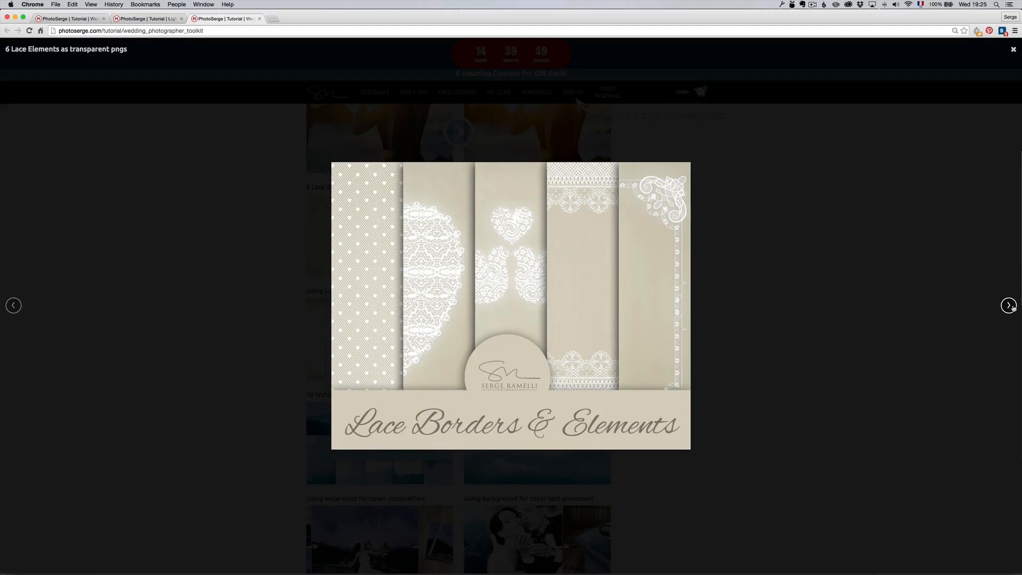
pyautogui.click(1012, 306)
pyautogui.click(1009, 305)
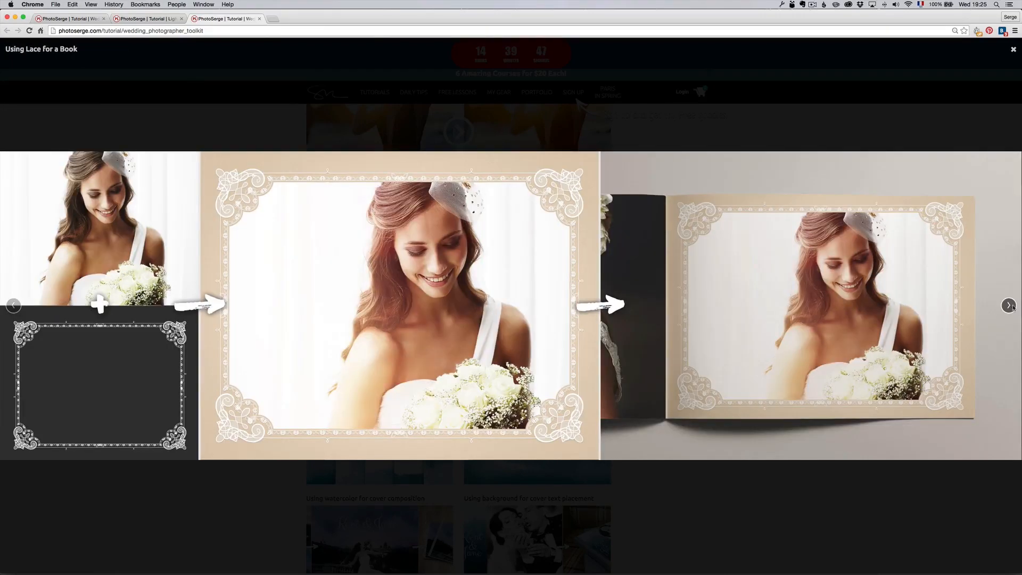
pyautogui.rightClick(1013, 308)
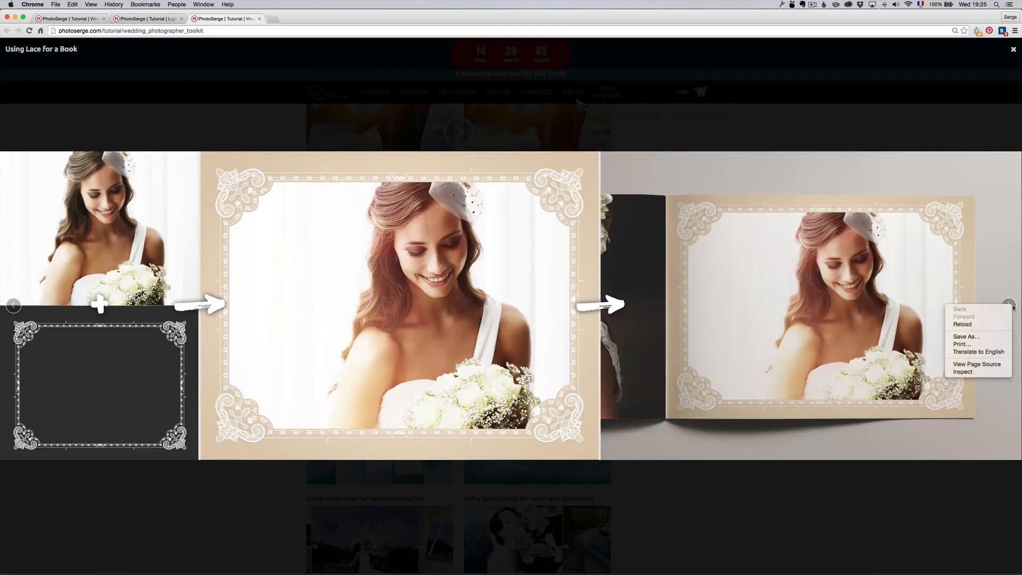
pyautogui.click(998, 276)
pyautogui.click(1014, 50)
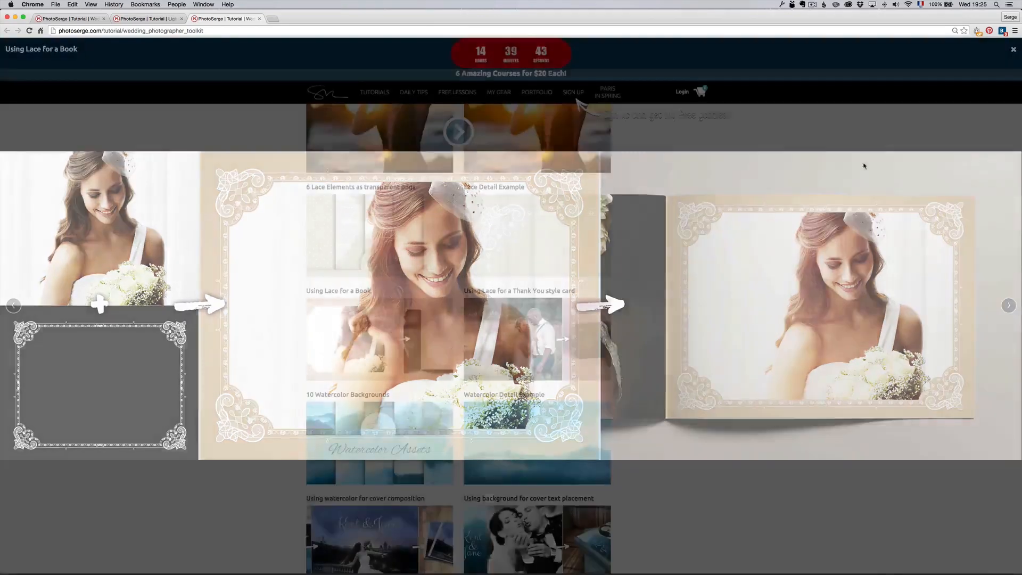
# Step: View the 10 Watercolor Backgrounds preview enlarged and advance to the example using watercolor for cover composition
pyautogui.scroll(-3, 775, 268)
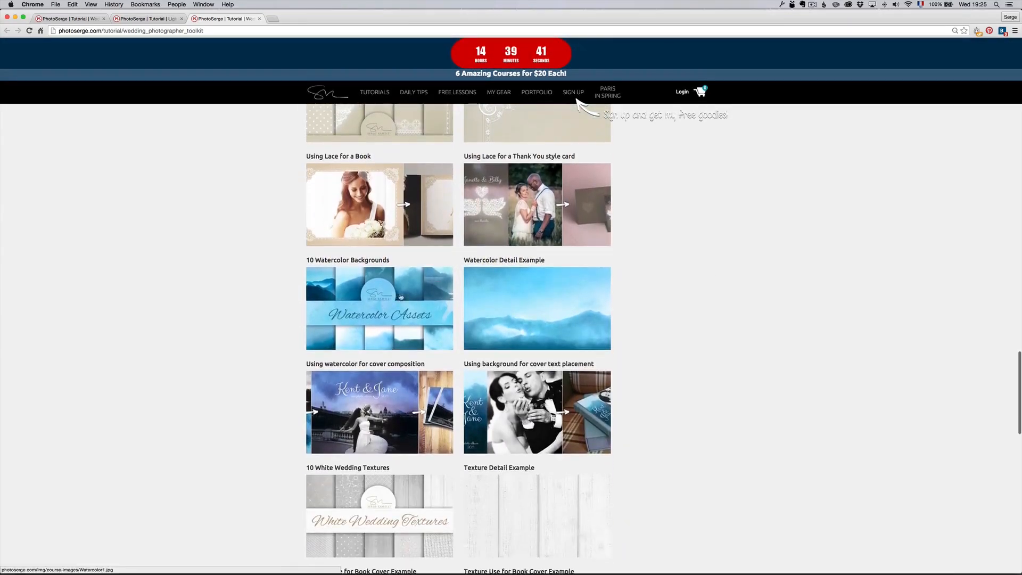
pyautogui.click(402, 295)
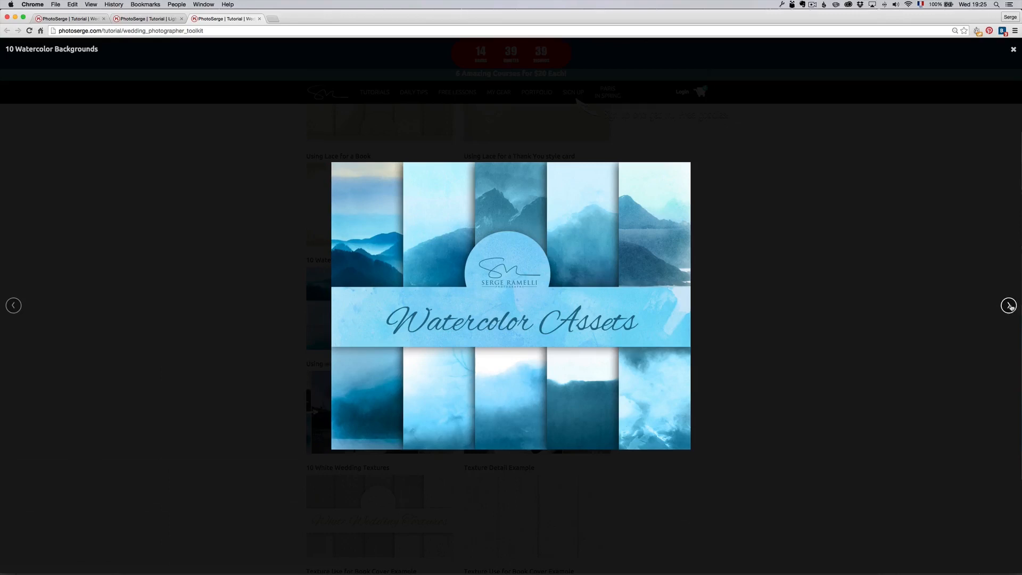
pyautogui.click(1009, 306)
pyautogui.click(1009, 306)
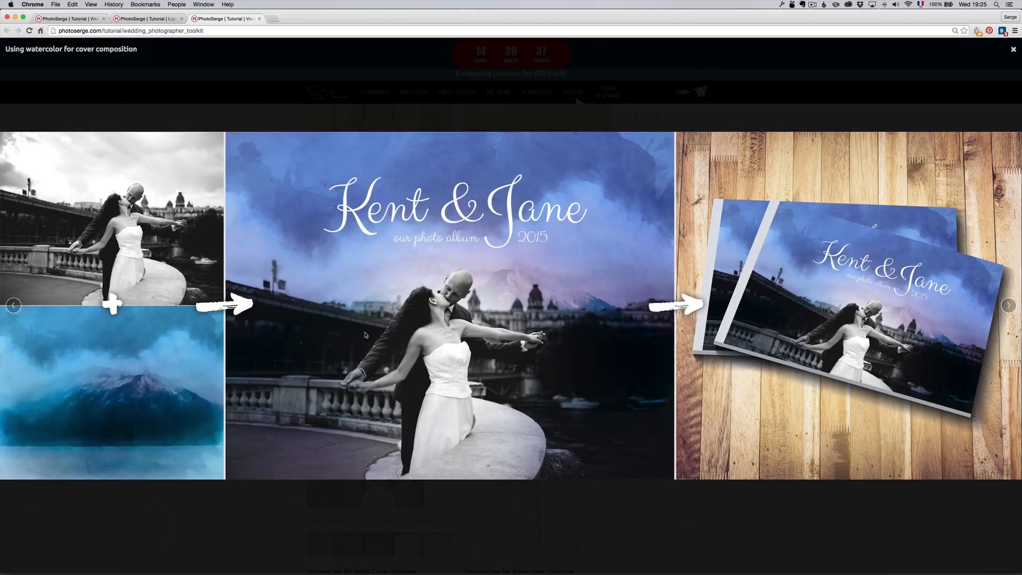
pyautogui.click(1013, 49)
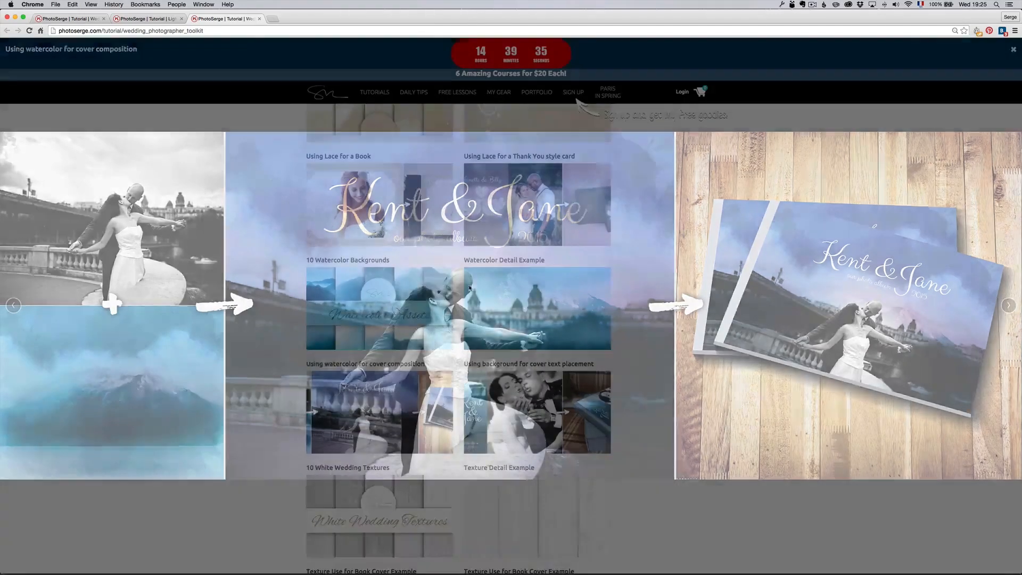
# Step: View the 10 White Wedding Textures preview enlarged and advance to the first Texture Use for Book Cover Example
pyautogui.scroll(-3, 549, 330)
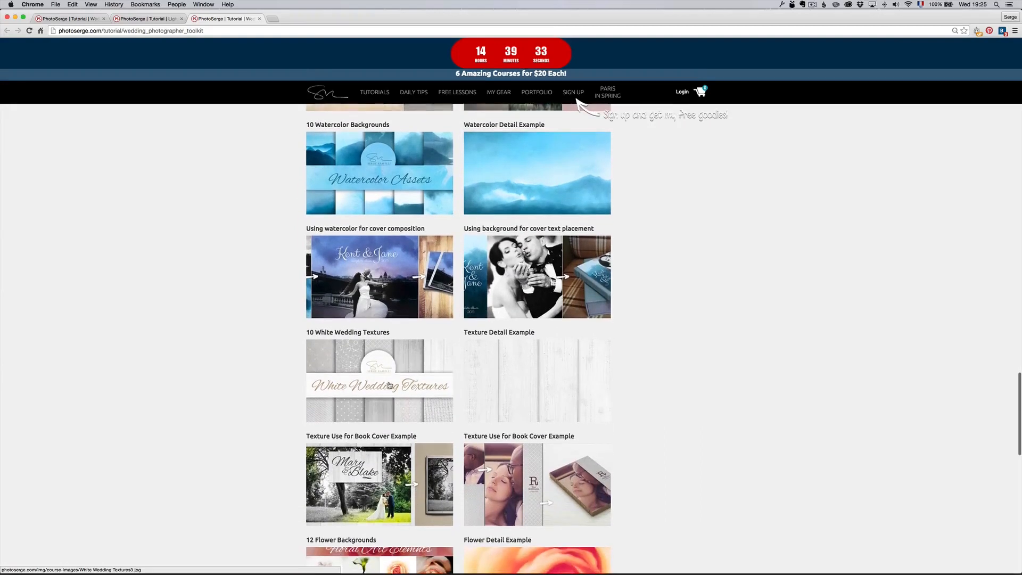
pyautogui.click(390, 381)
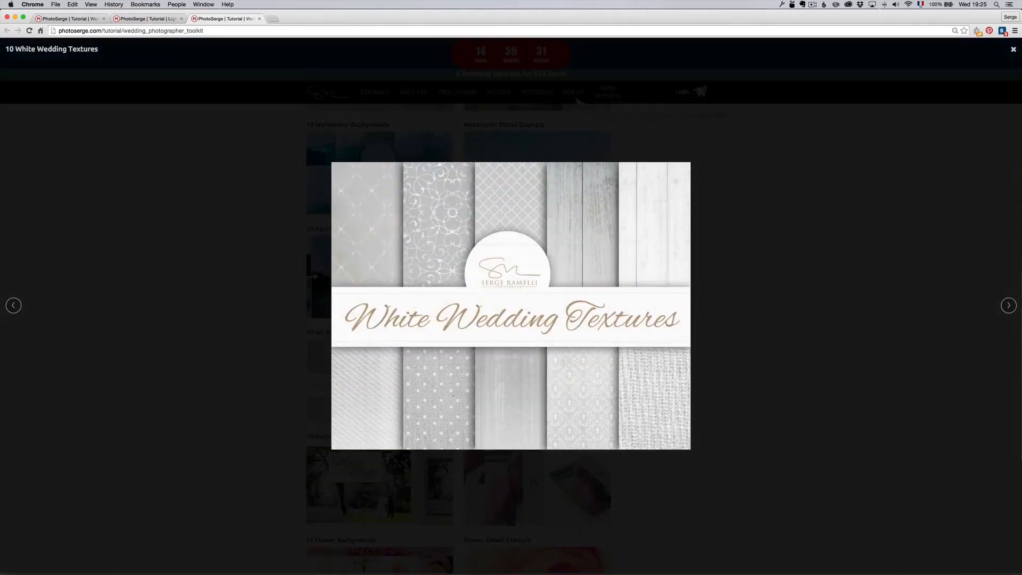
pyautogui.click(1009, 306)
pyautogui.click(1010, 305)
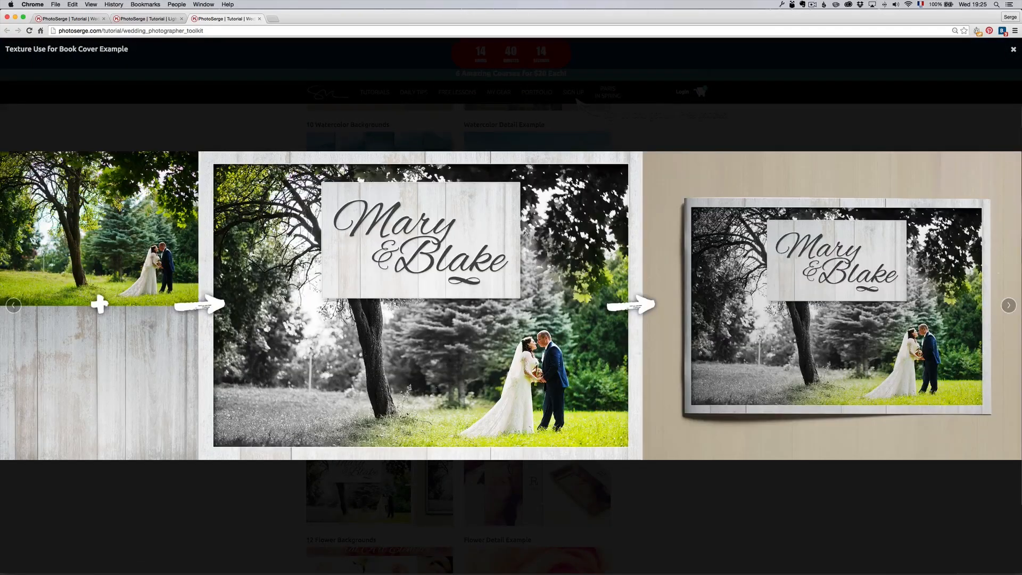
pyautogui.click(1014, 49)
# Step: View the 12 Flower Backgrounds preview enlarged and advance through both website designs using flowers
pyautogui.scroll(-6, 666, 257)
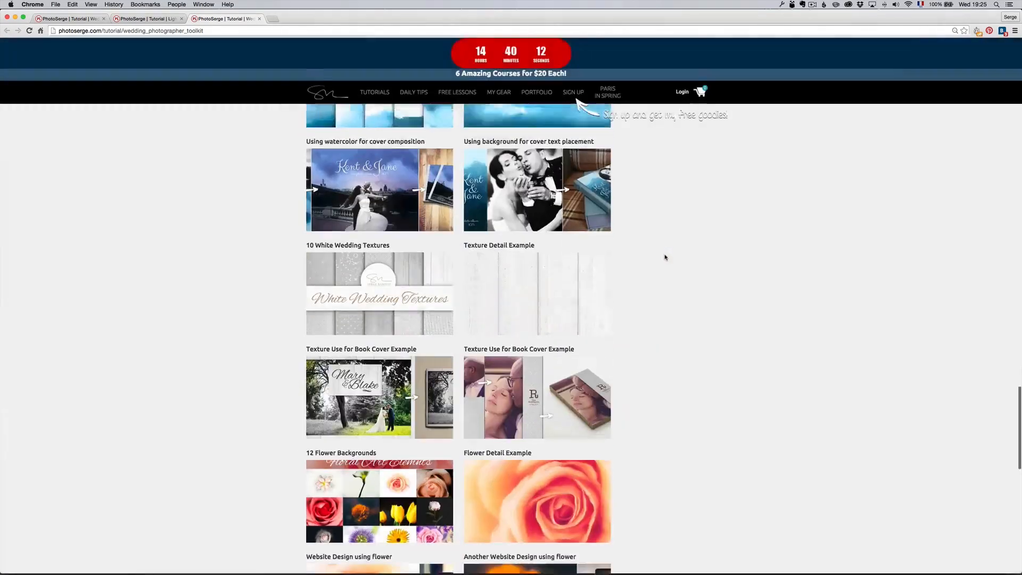
pyautogui.scroll(-2, 665, 257)
pyautogui.scroll(-3, 665, 257)
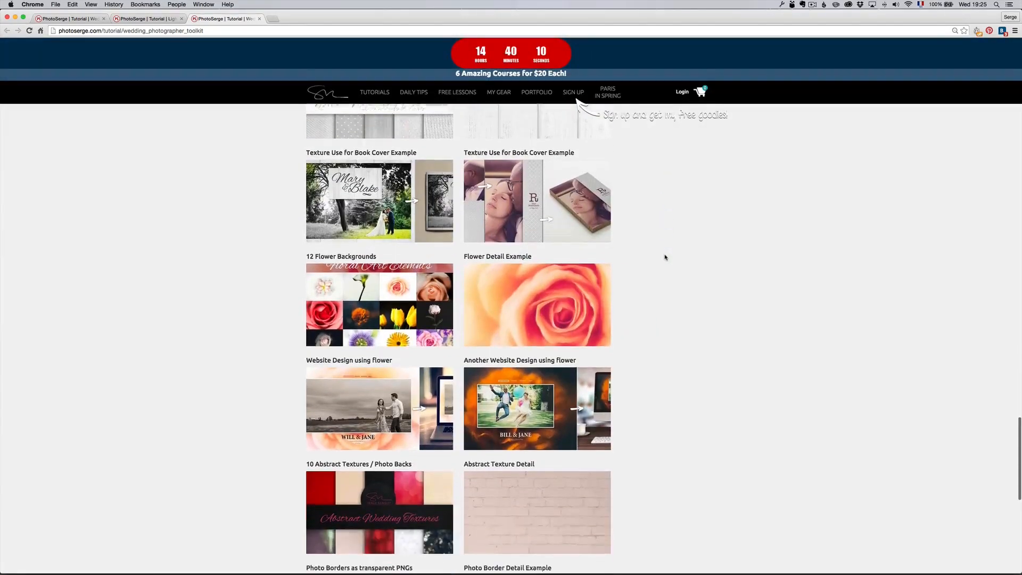
pyautogui.click(376, 281)
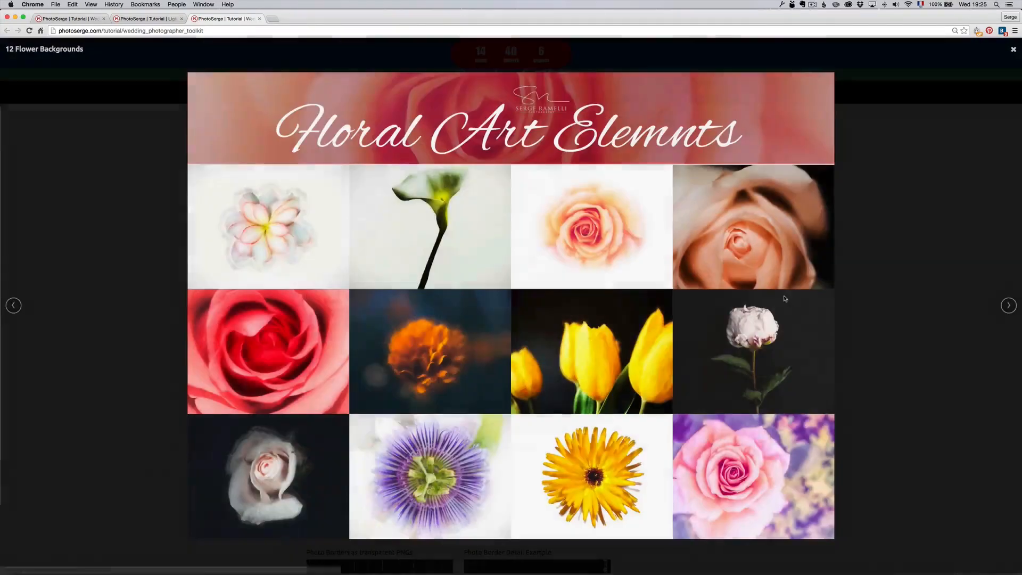
pyautogui.click(1008, 306)
pyautogui.click(1008, 305)
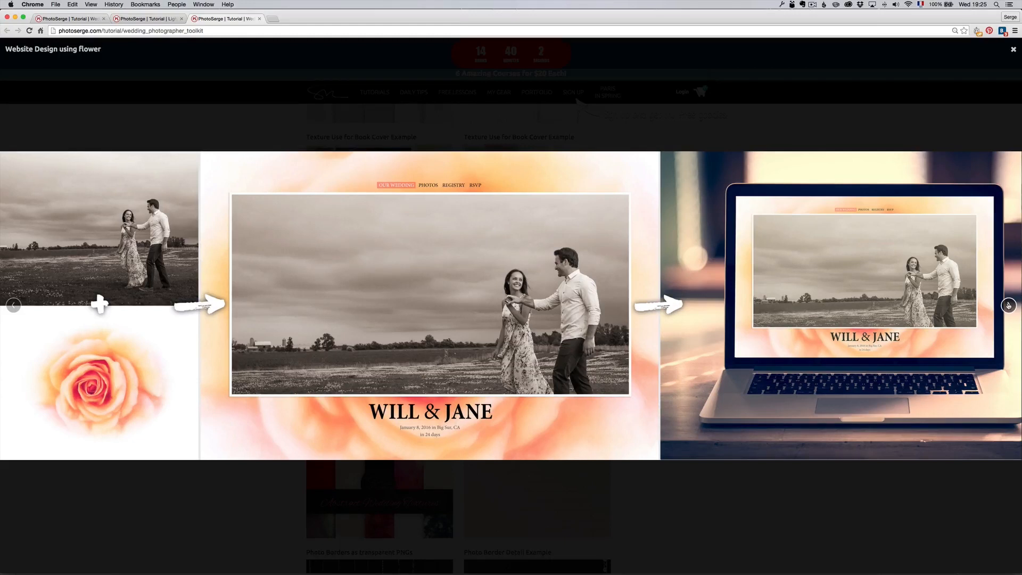
pyautogui.click(1008, 305)
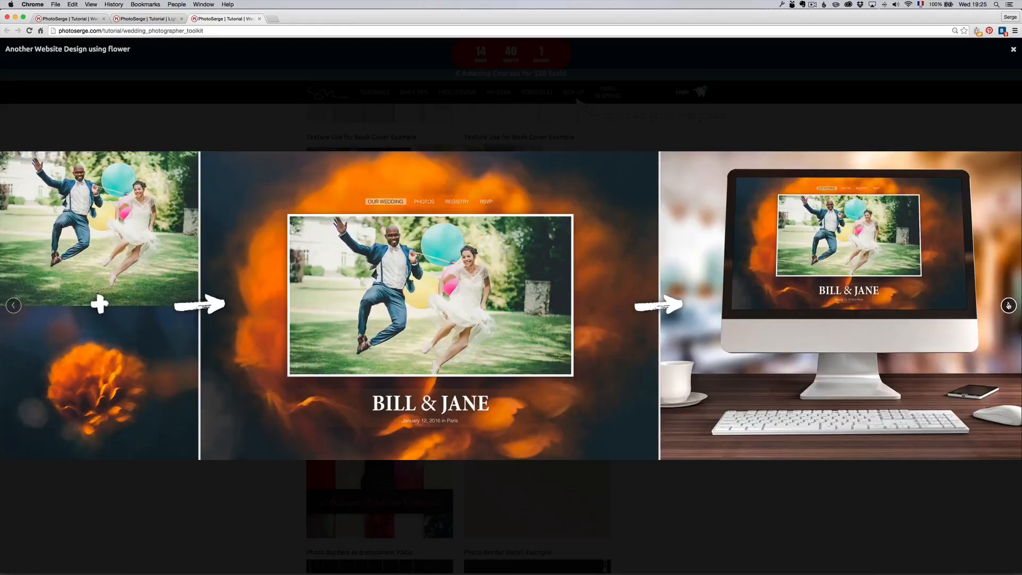
pyautogui.click(1013, 50)
pyautogui.scroll(-5, 708, 224)
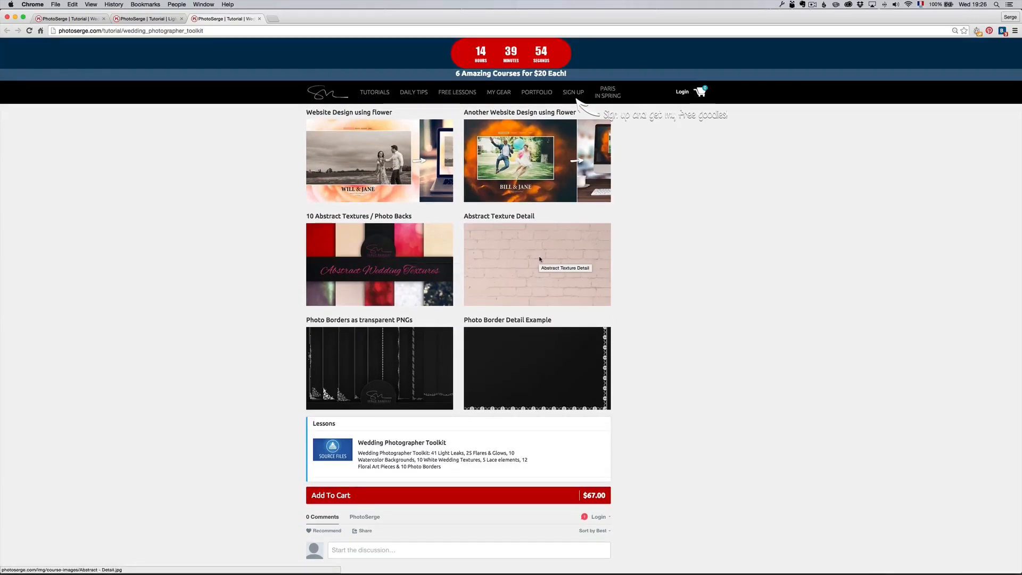
# Step: View the 10 Abstract Textures / Photo Backs preview enlarged, close it and return to the Before and After Leaks & Flares examples
pyautogui.click(413, 249)
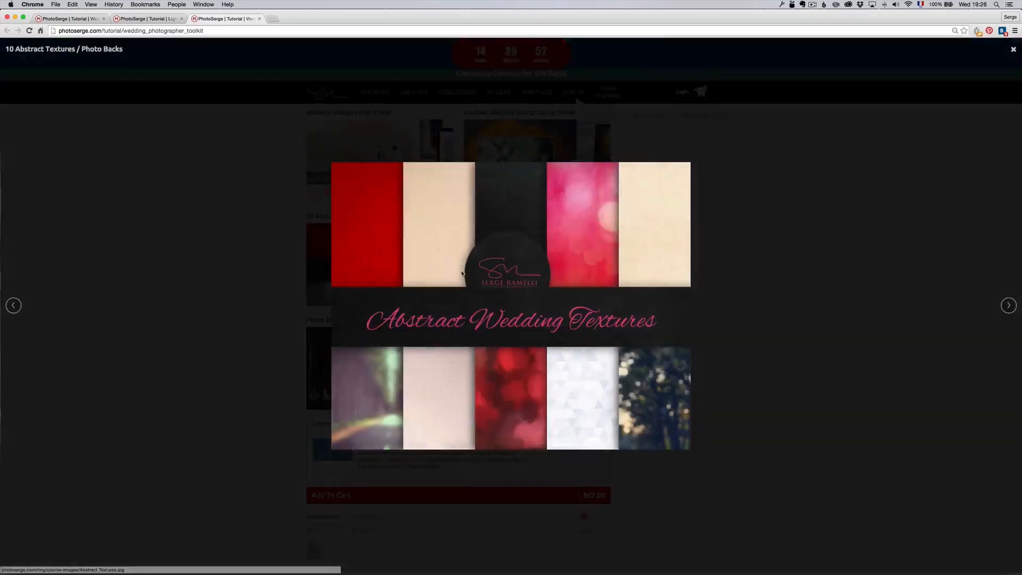
pyautogui.click(1014, 50)
pyautogui.scroll(-15, 763, 252)
pyautogui.scroll(10, 684, 250)
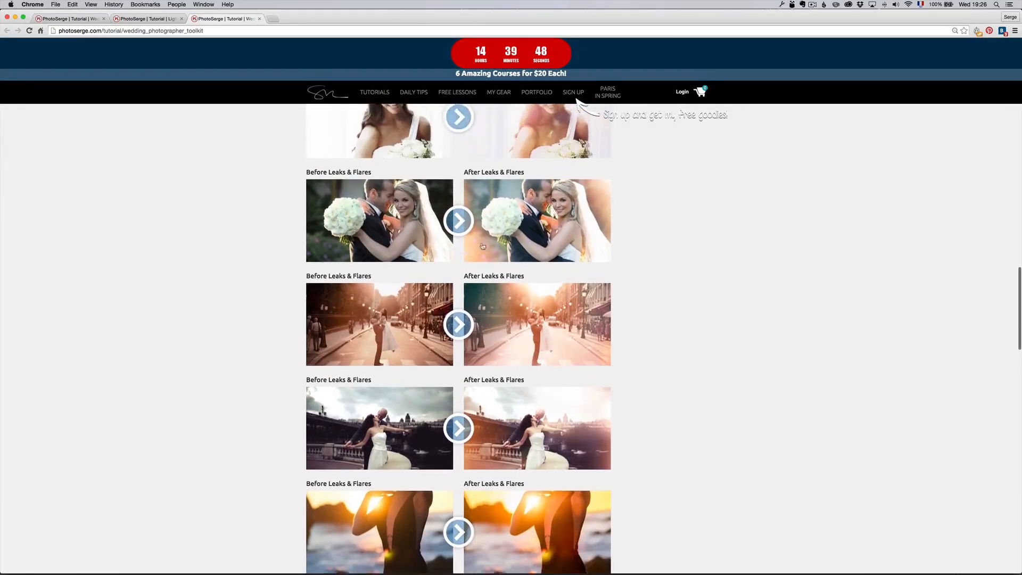
pyautogui.scroll(10, 683, 250)
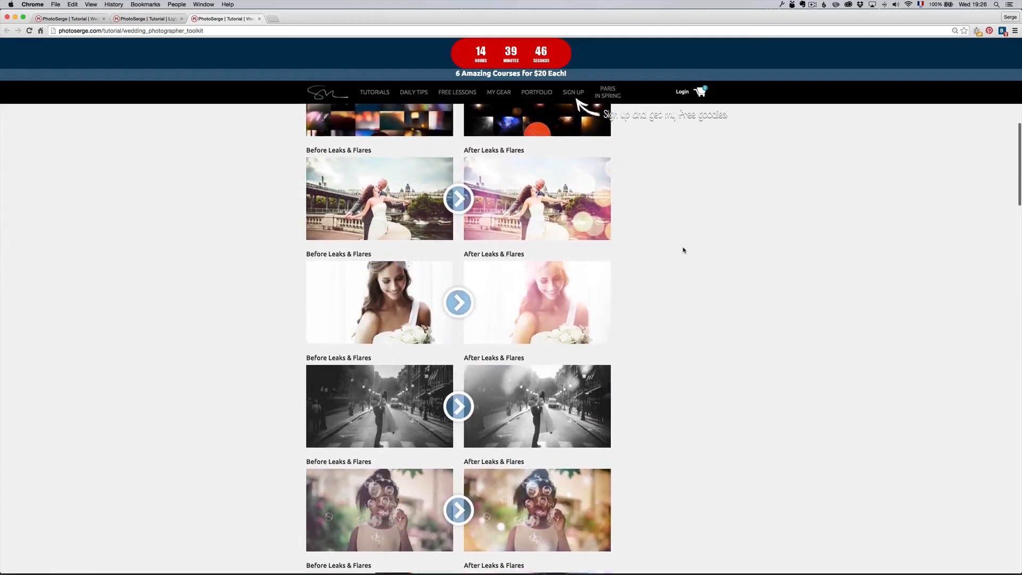
pyautogui.scroll(-3, 754, 267)
pyautogui.scroll(-7, 754, 266)
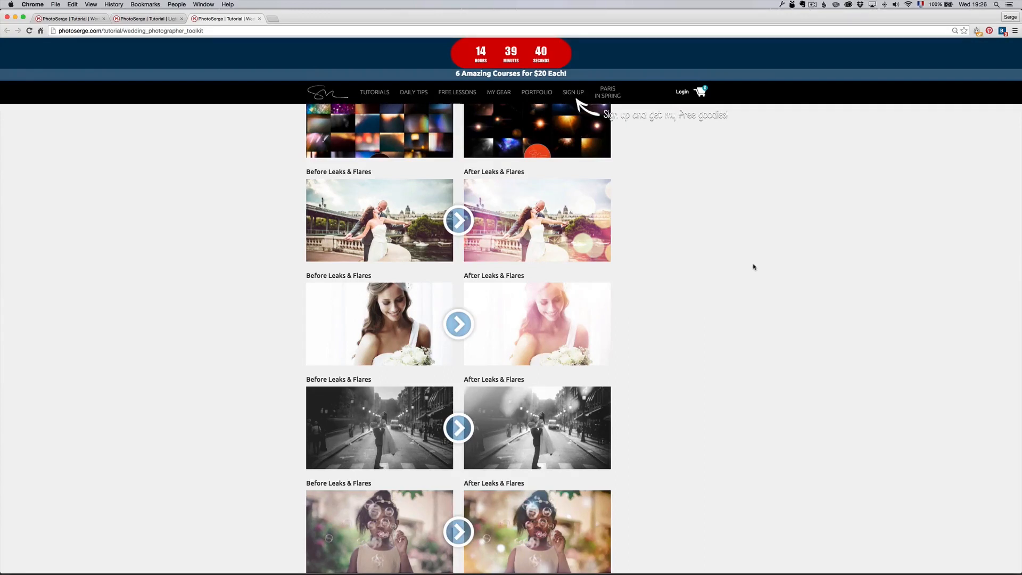
# Step: Switch to Photoshop and browse the graphics in the Bokeh and links, Laces, and Flare and Glows libraries
pyautogui.press('super+Tab')
pyautogui.press('super+Tab')
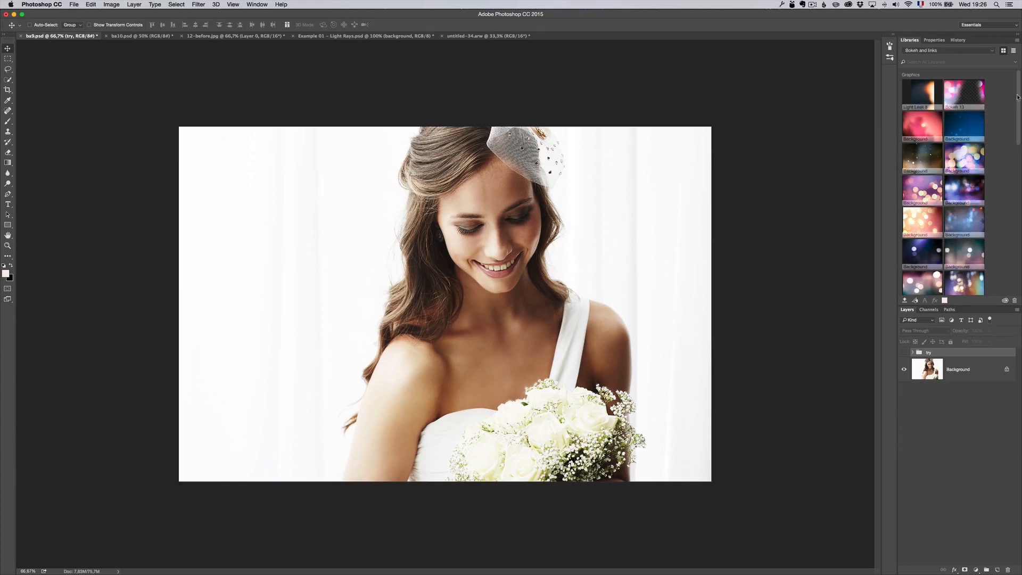
pyautogui.moveTo(1019, 102)
pyautogui.mouseDown()
pyautogui.moveTo(1019, 256)
pyautogui.moveTo(1009, 89)
pyautogui.mouseUp()
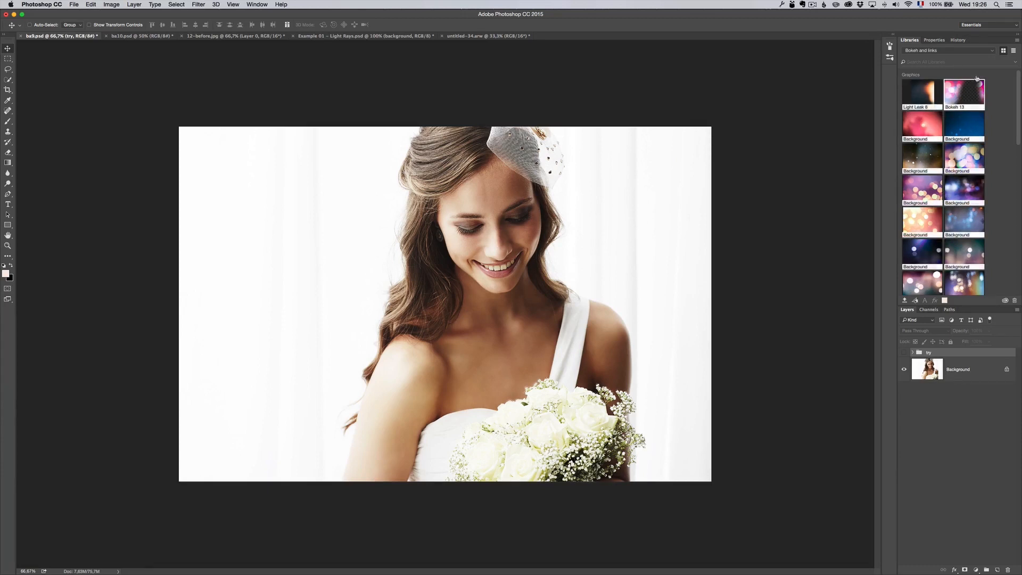
pyautogui.click(993, 51)
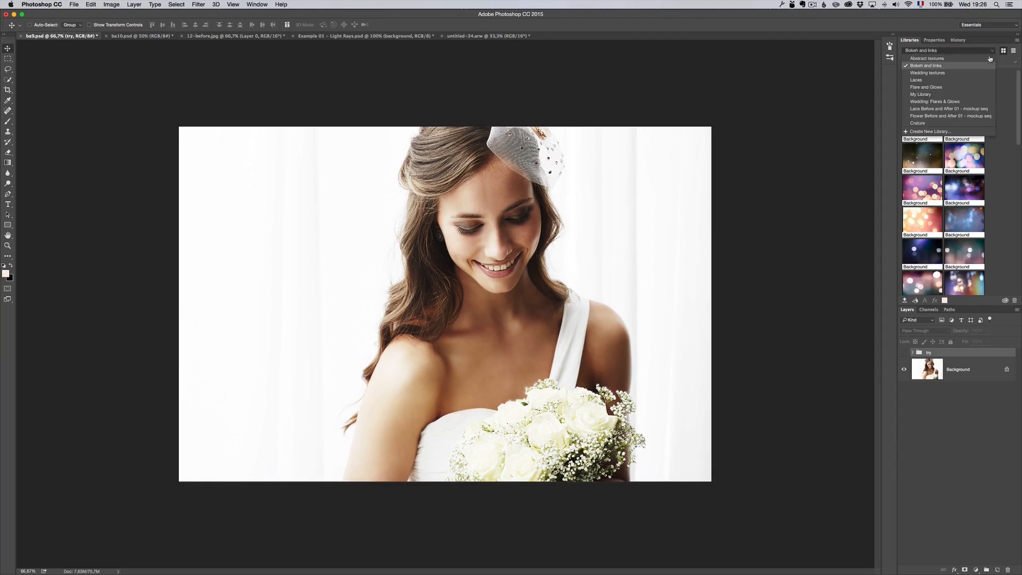
pyautogui.click(940, 80)
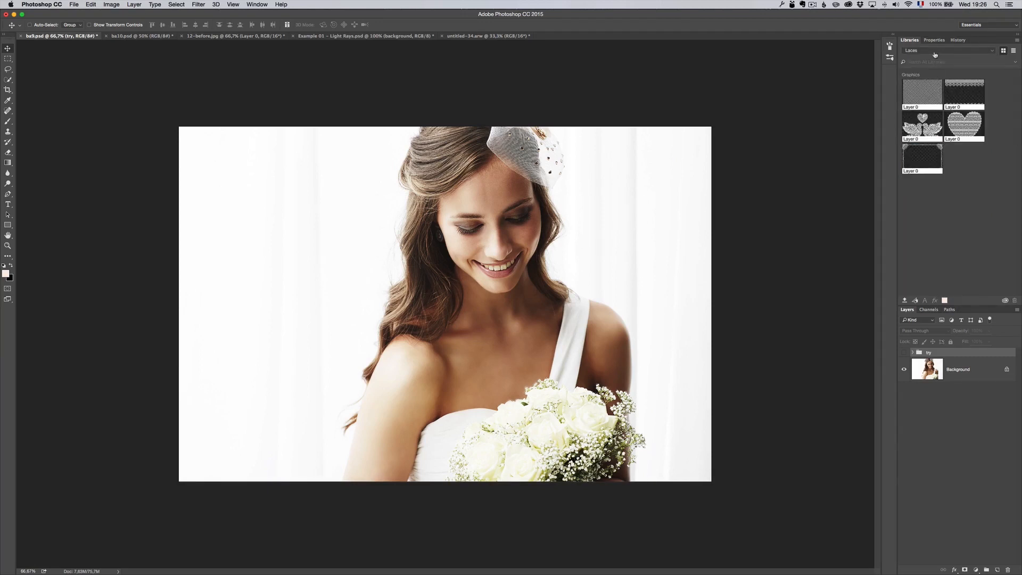
pyautogui.click(935, 52)
pyautogui.click(929, 87)
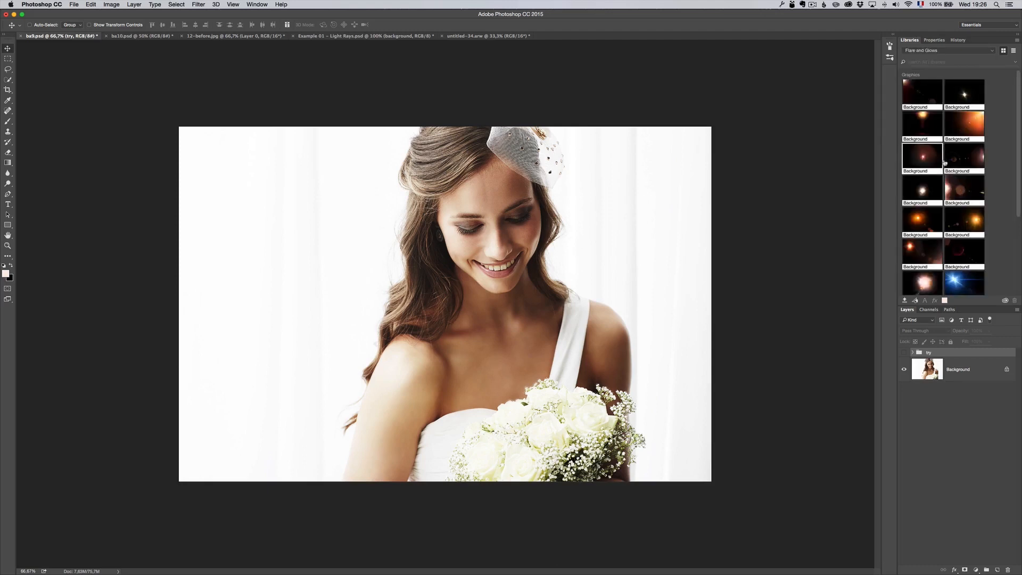
pyautogui.moveTo(1019, 114)
pyautogui.mouseDown()
pyautogui.moveTo(1020, 196)
pyautogui.moveTo(1019, 109)
pyautogui.mouseUp()
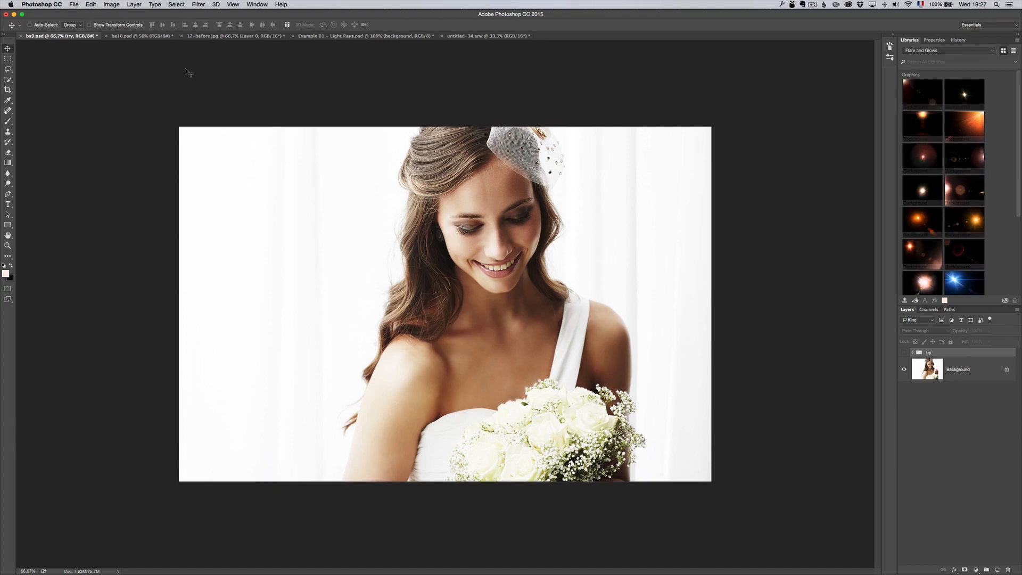
# Step: Check that Libraries is enabled among the workspace windows and look over the list of available libraries
pyautogui.click(257, 4)
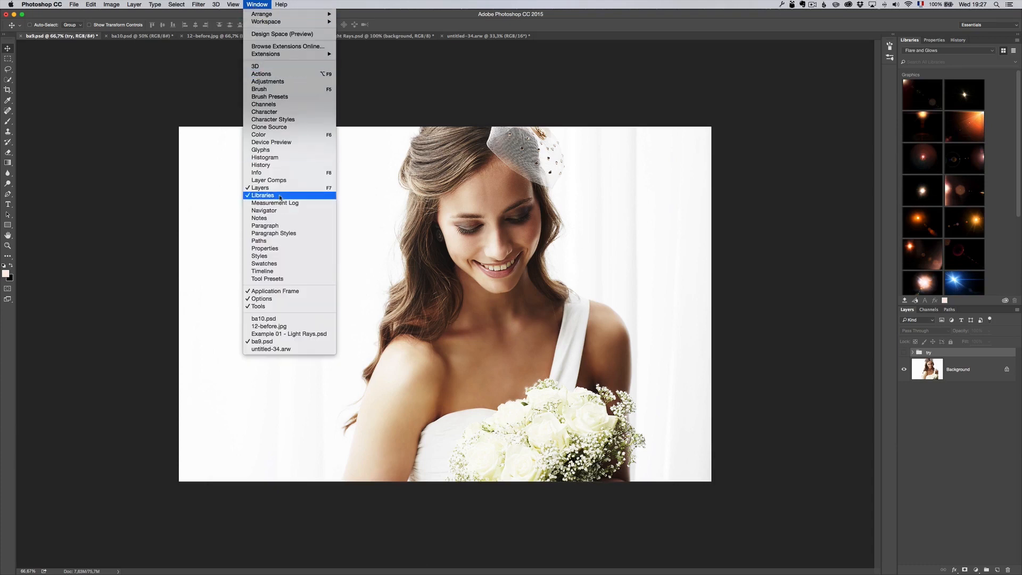
pyautogui.click(572, 87)
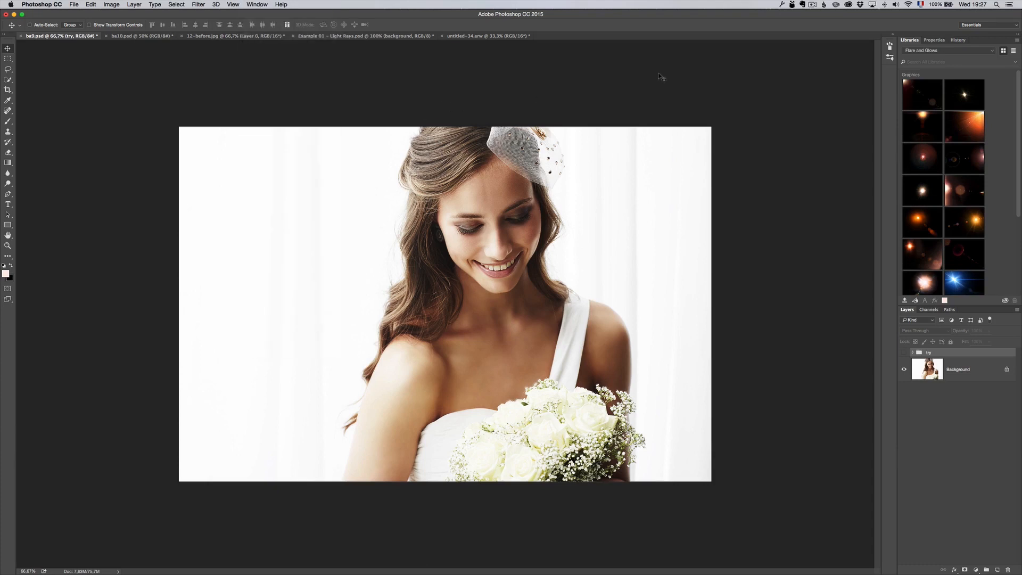
pyautogui.click(994, 51)
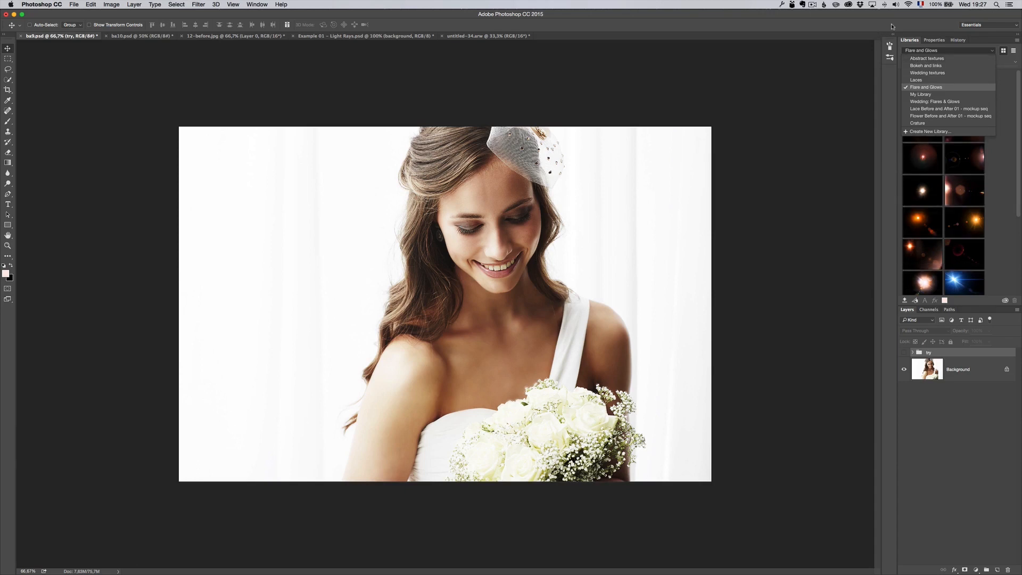
pyautogui.click(1005, 82)
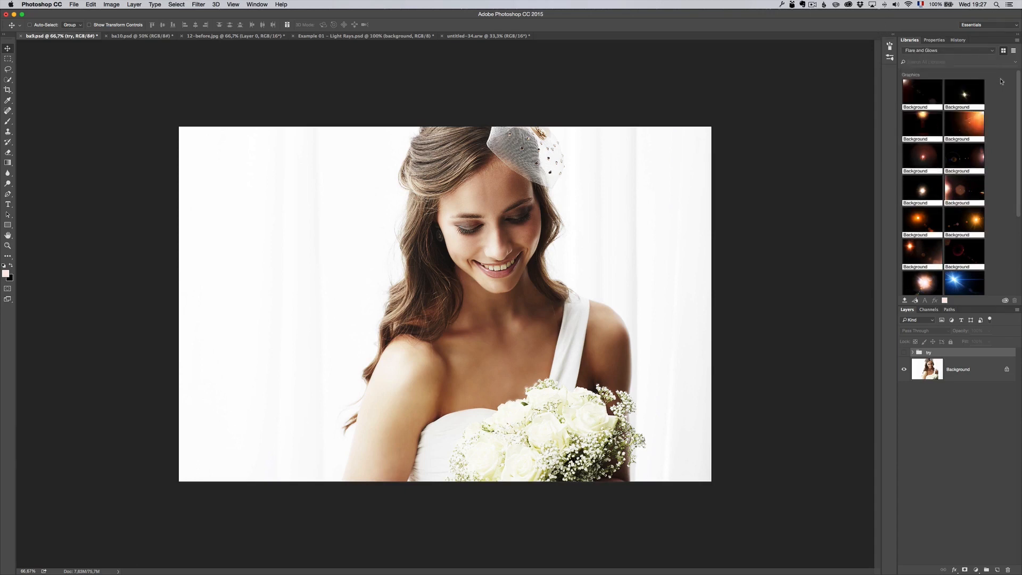
# Step: Create a new library named Abstract textures 2
pyautogui.click(994, 52)
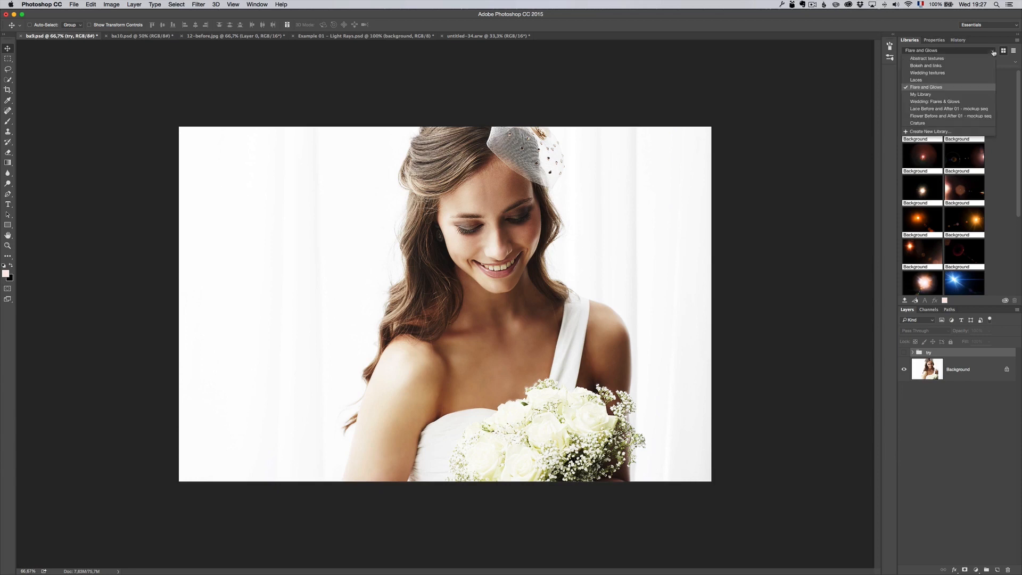
pyautogui.click(939, 136)
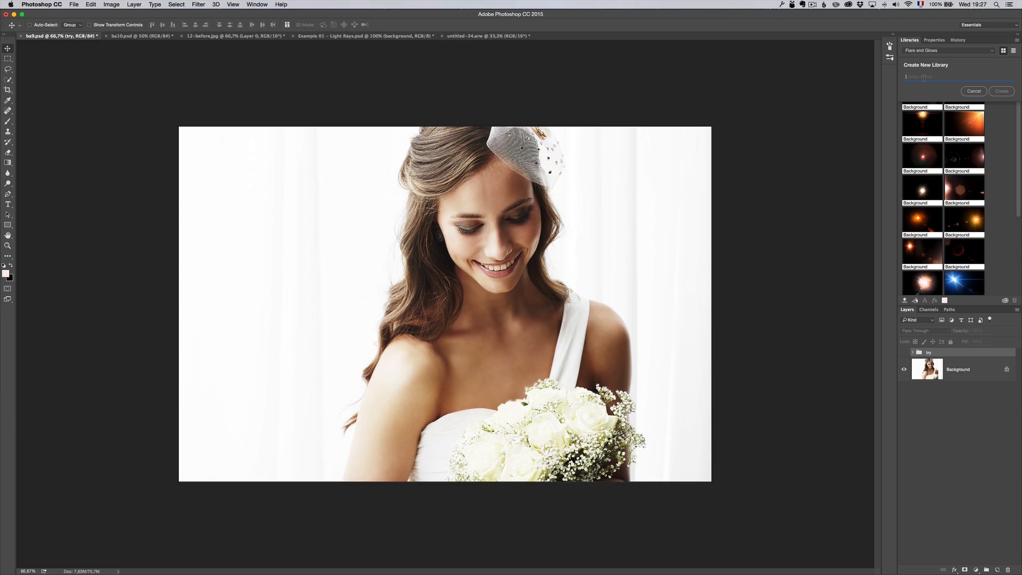
pyautogui.write('Abstract textures 2')
pyautogui.click(1001, 91)
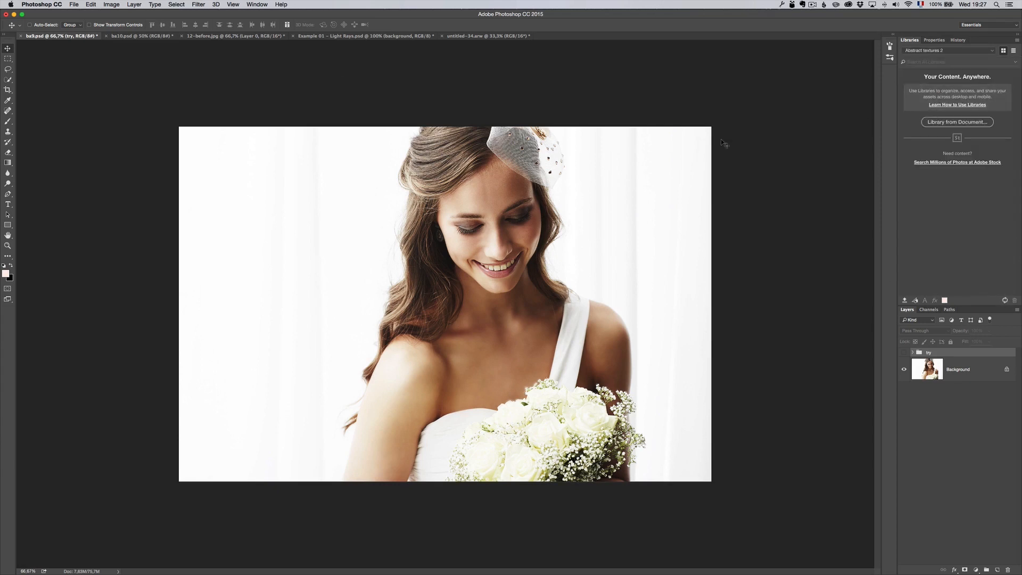
# Step: Open Abstract Texture 01.jpg through Abstract Texture 10.jpg from the Abstract Textures folder inside the desktop's Wedding Toolkit folder
pyautogui.click(73, 4)
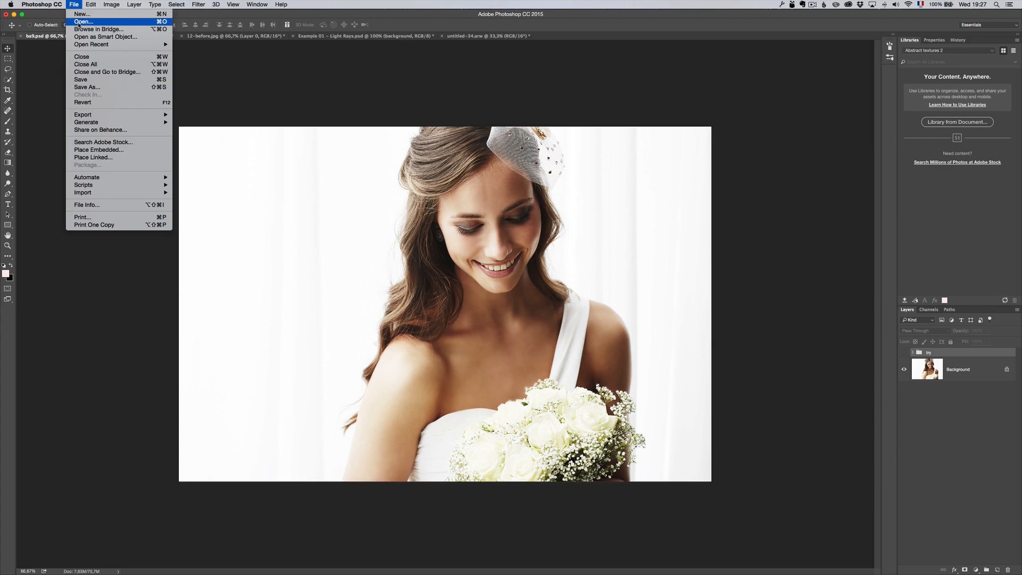
pyautogui.click(78, 25)
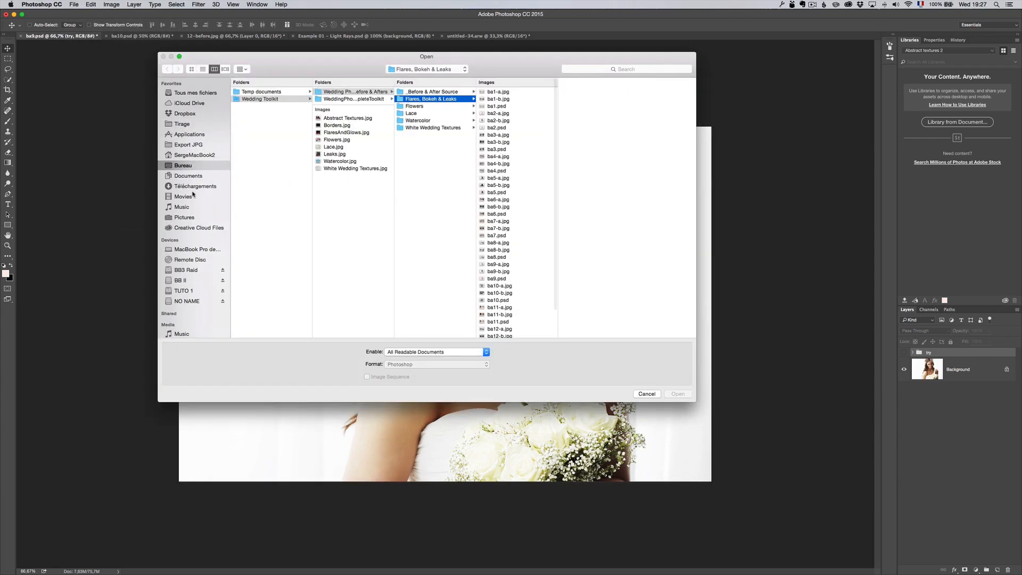
pyautogui.click(200, 168)
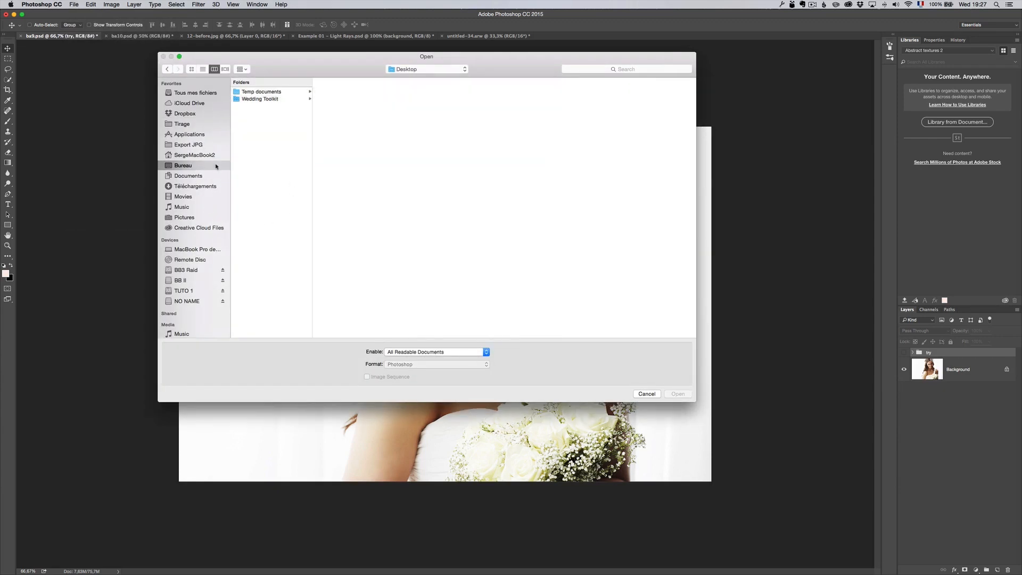
pyautogui.click(268, 99)
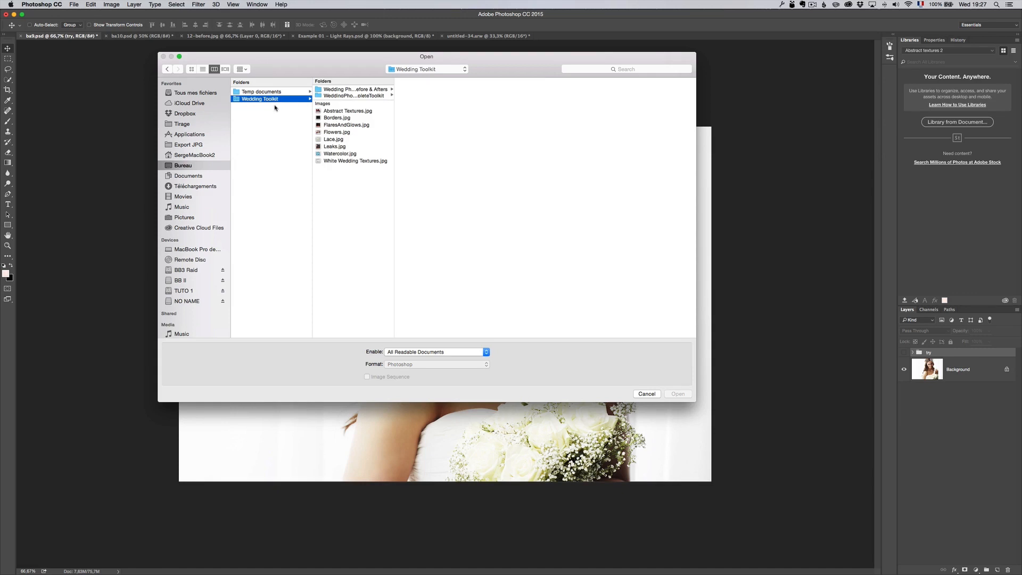
pyautogui.click(367, 95)
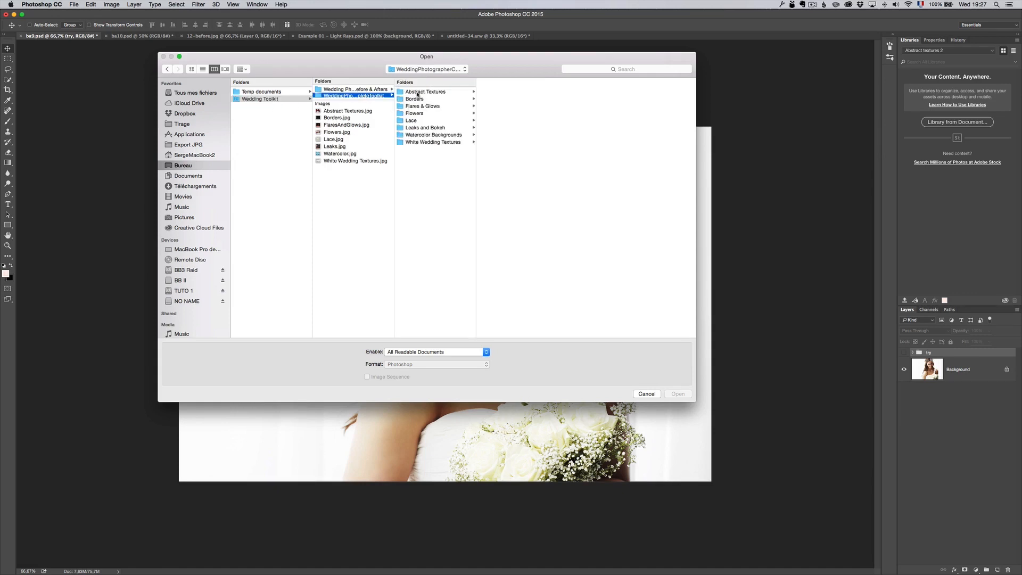
pyautogui.click(416, 93)
pyautogui.click(507, 93)
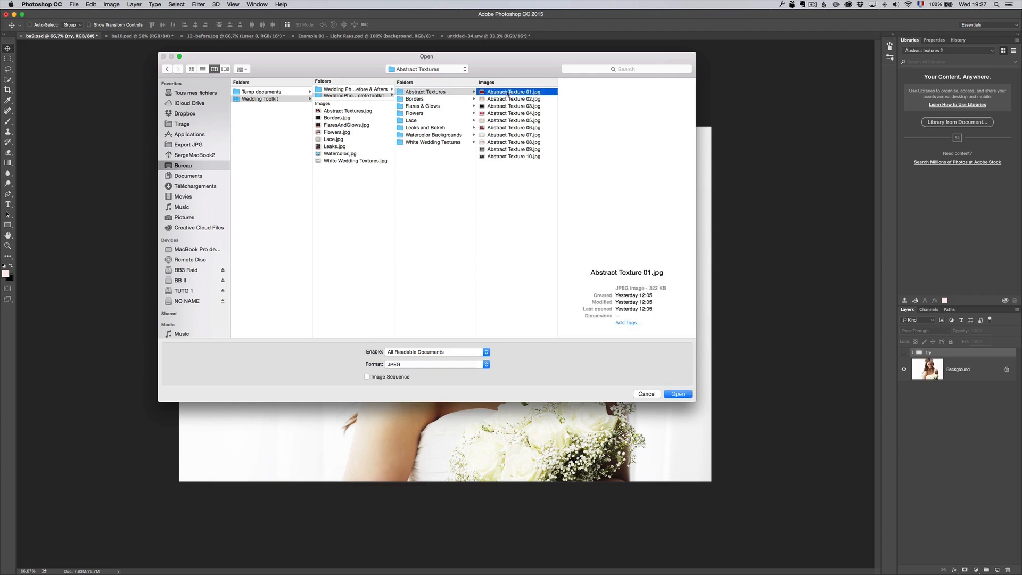
pyautogui.keyDown('shift'); pyautogui.click(506, 156); pyautogui.keyUp('shift')
pyautogui.click(686, 397)
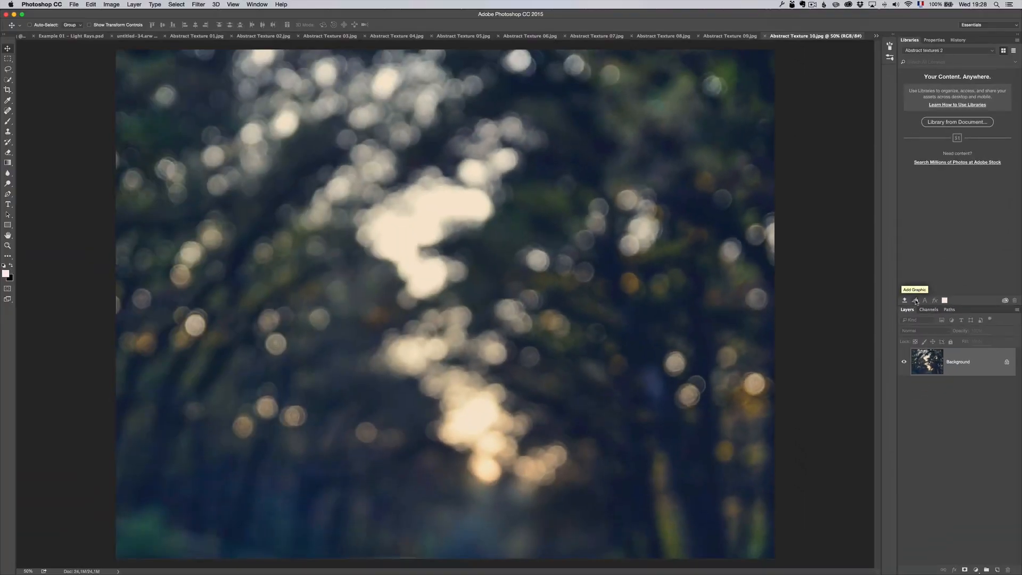
# Step: Add Abstract Texture 10, 09, 08 and 07 as graphics to the Abstract textures 2 library, closing each image once added
pyautogui.click(916, 302)
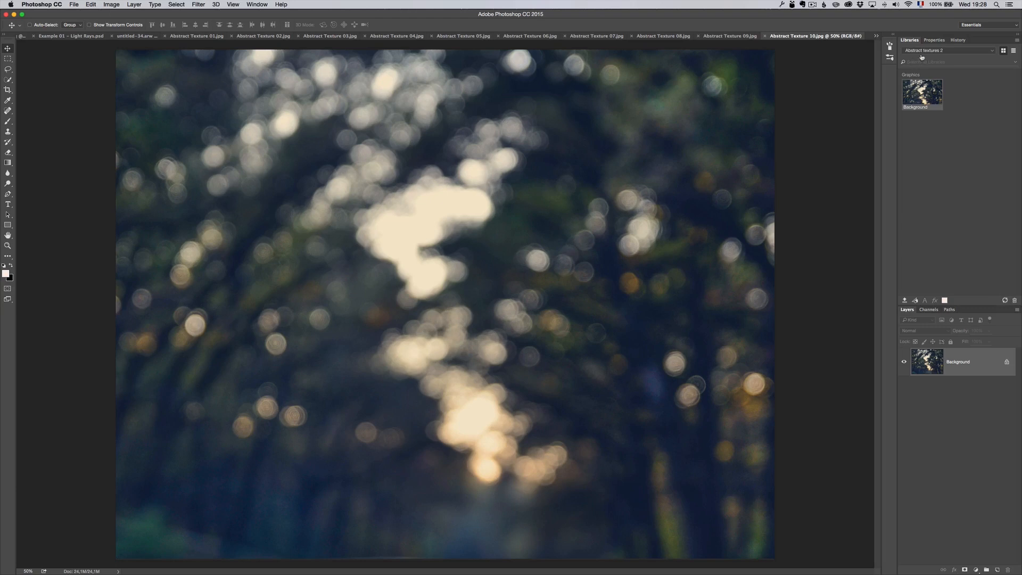
pyautogui.click(78, 7)
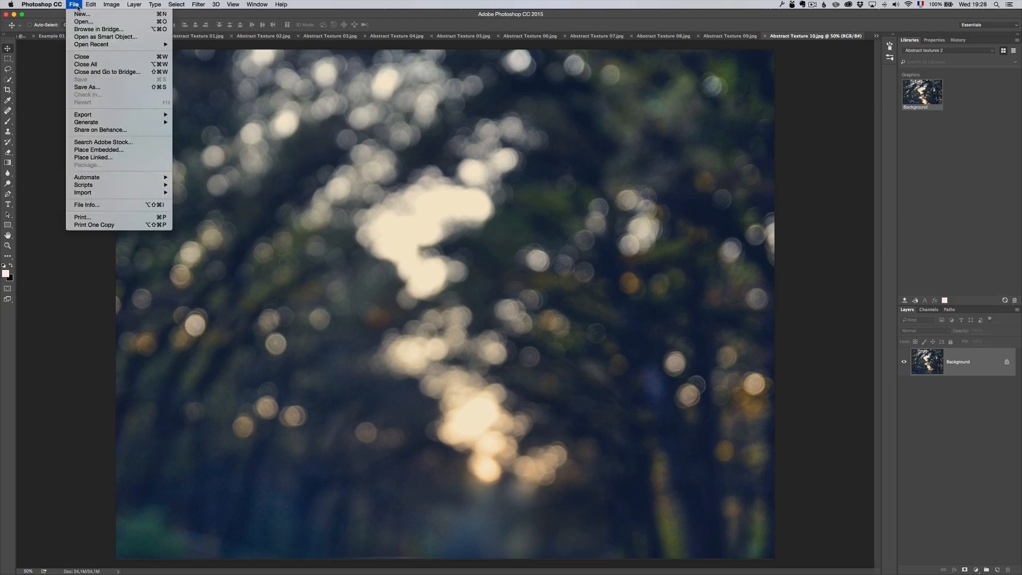
pyautogui.click(165, 57)
pyautogui.click(916, 301)
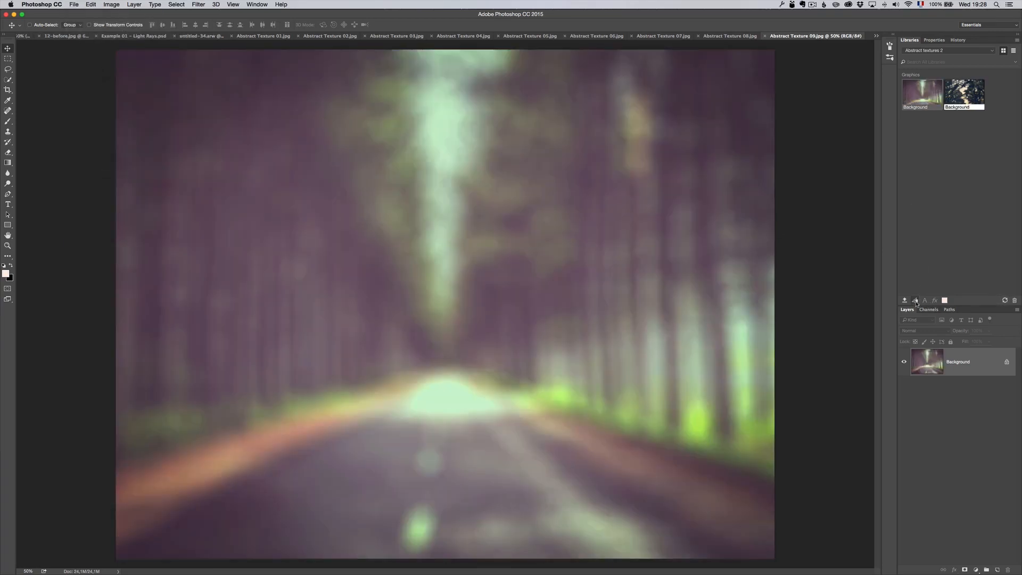
pyautogui.press('super+w')
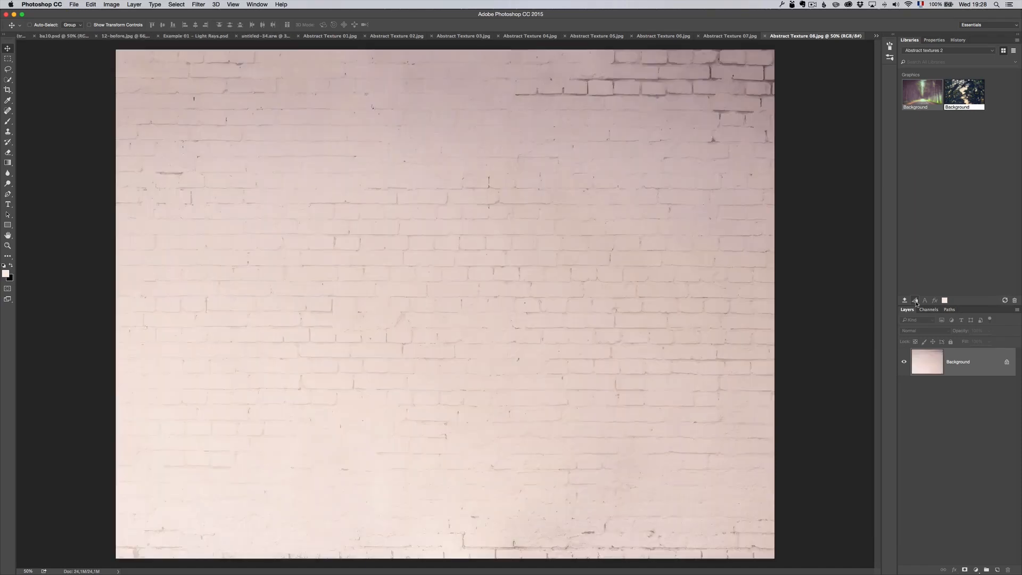
pyautogui.click(915, 301)
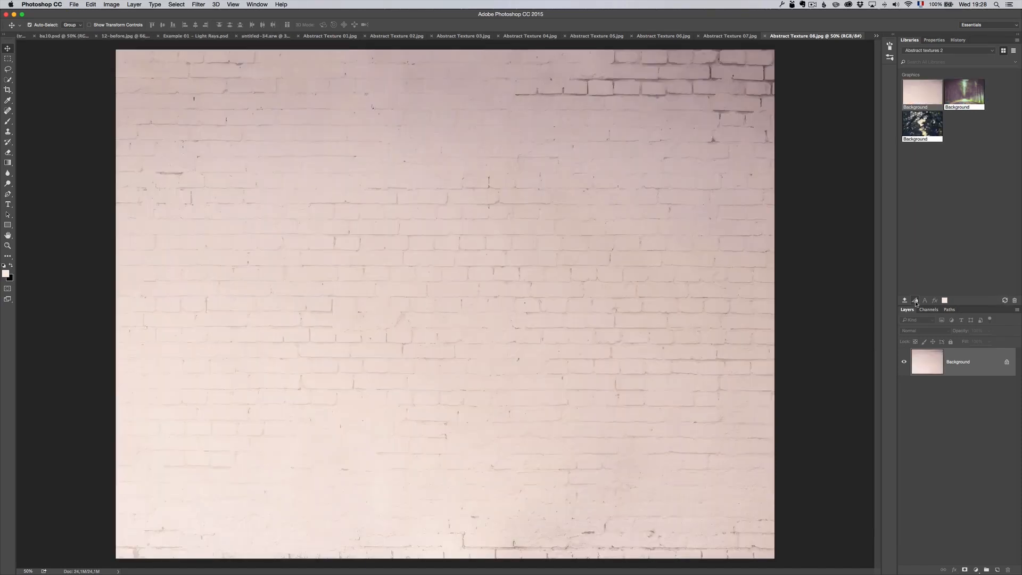
pyautogui.press('super+w')
pyautogui.click(916, 302)
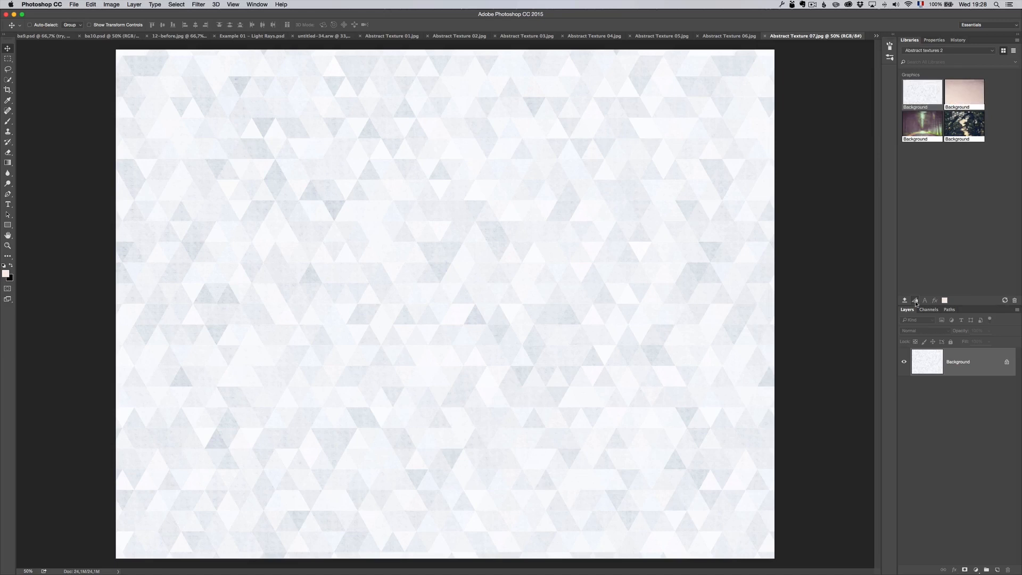
pyautogui.press('super+w')
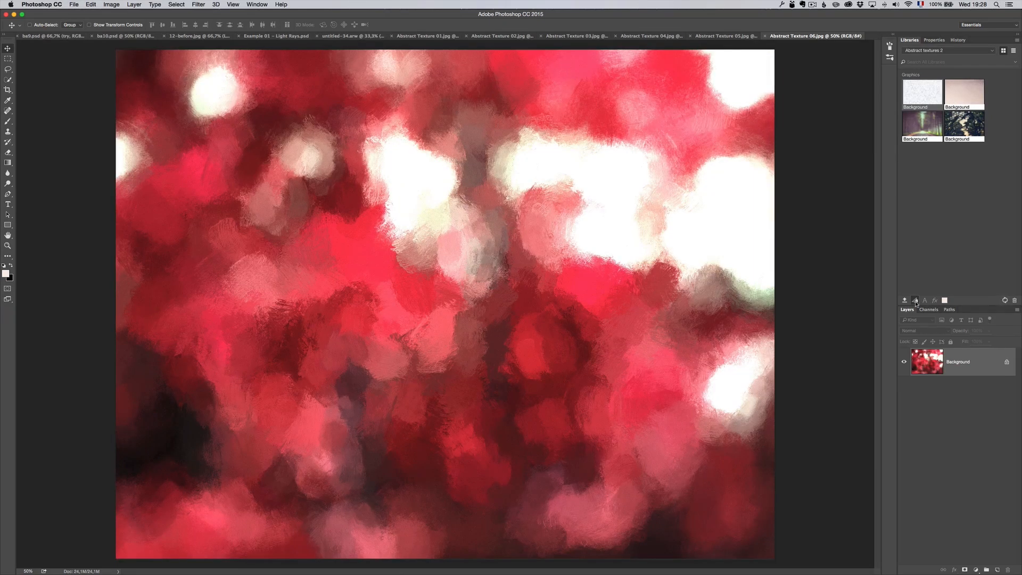
# Step: Add Abstract Texture 06, 05 and 04 as graphics to the same library, closing each image once added
pyautogui.click(915, 302)
pyautogui.press('super+w')
pyautogui.click(915, 302)
pyautogui.press('super+w')
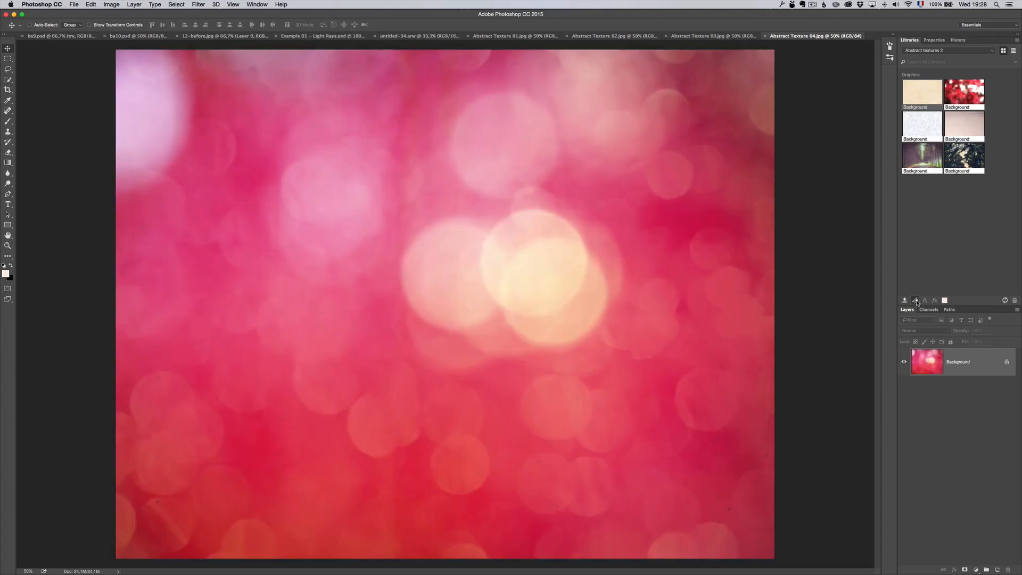
pyautogui.click(915, 301)
pyautogui.press('super+w')
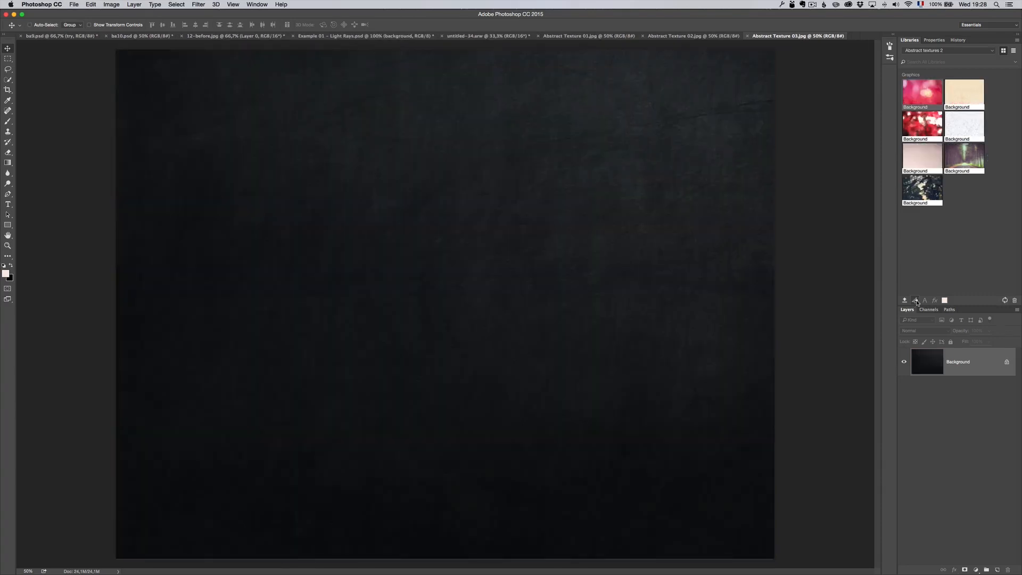
# Step: Add the remaining Abstract Texture 03, 02 and 01 as library graphics, closing each image once added
pyautogui.click(915, 301)
pyautogui.press('super+w')
pyautogui.click(916, 301)
pyautogui.press('super+w')
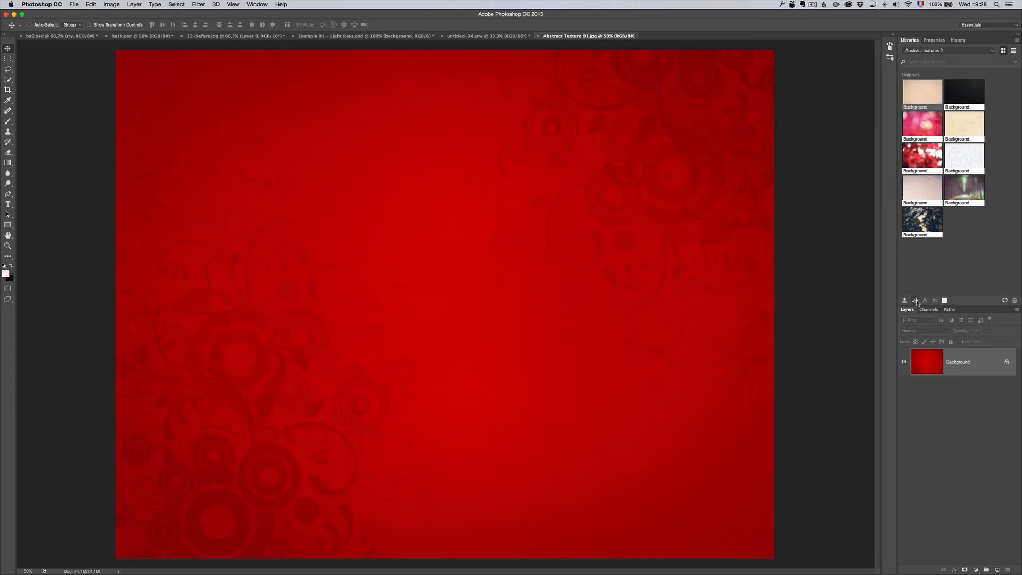
pyautogui.click(915, 302)
pyautogui.press('super+w')
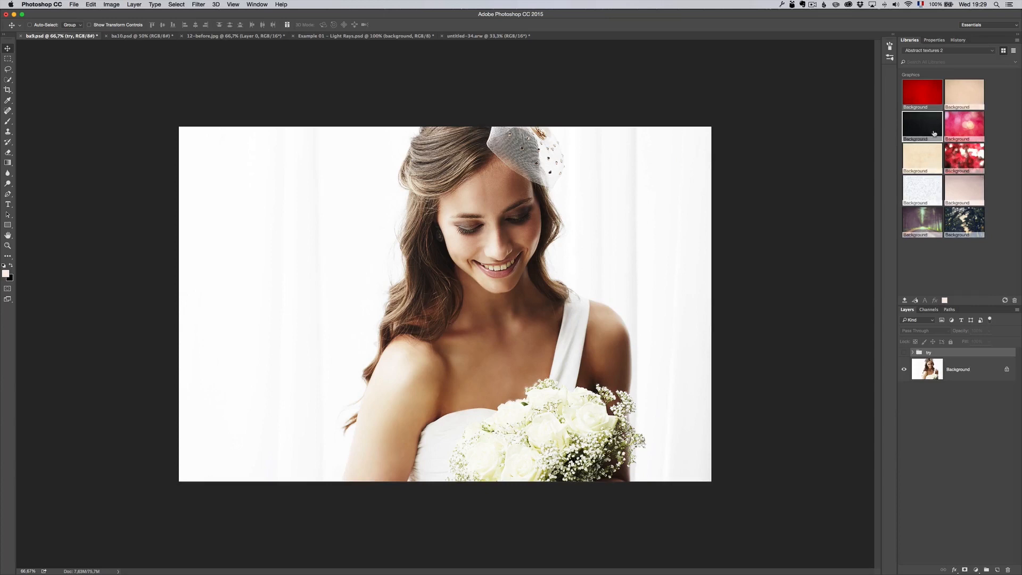
# Step: Browse the Bokeh and links library, expanding its list to show more of the graphics
pyautogui.click(992, 51)
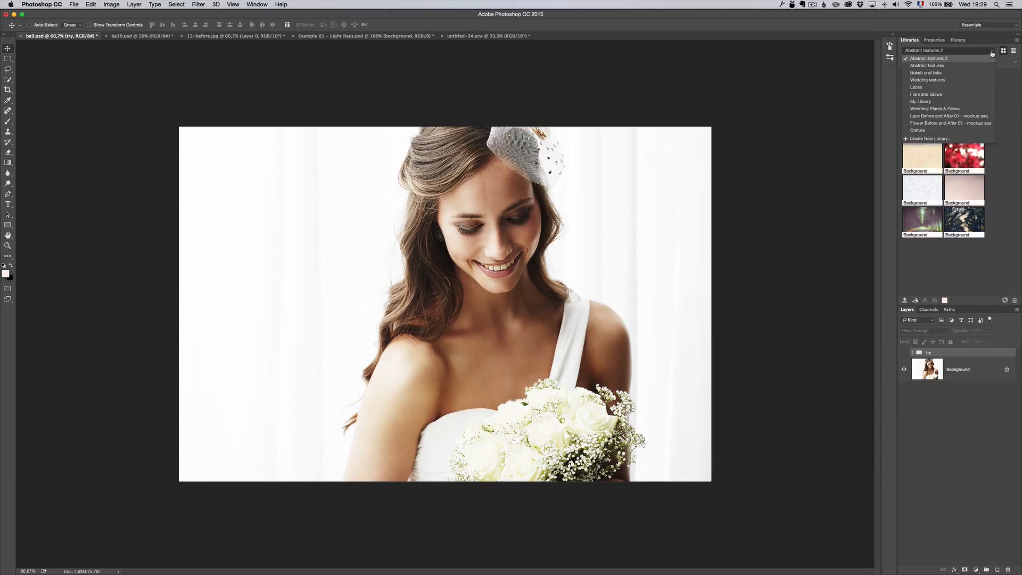
pyautogui.click(968, 73)
pyautogui.scroll(-5, 953, 229)
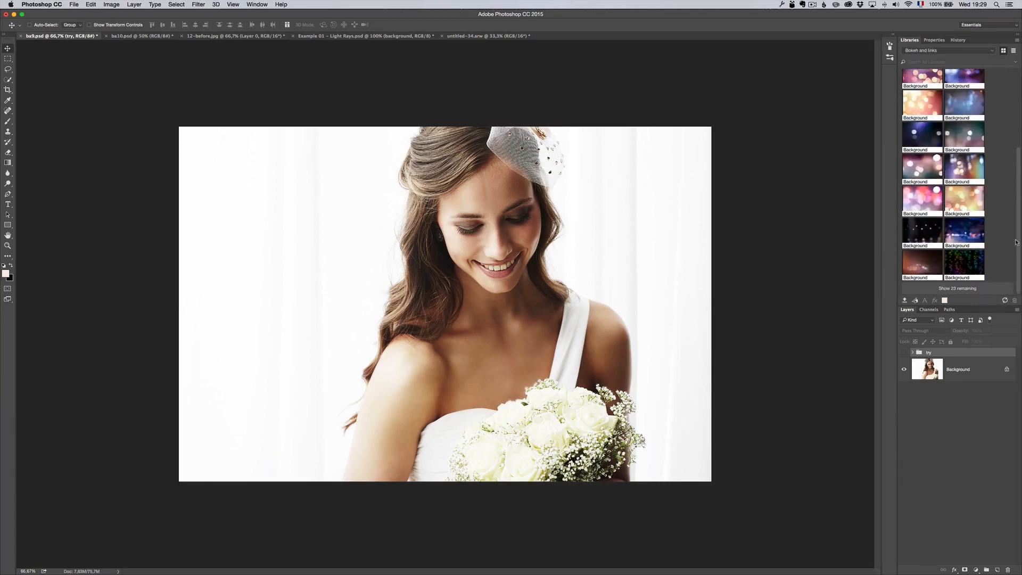
pyautogui.click(967, 291)
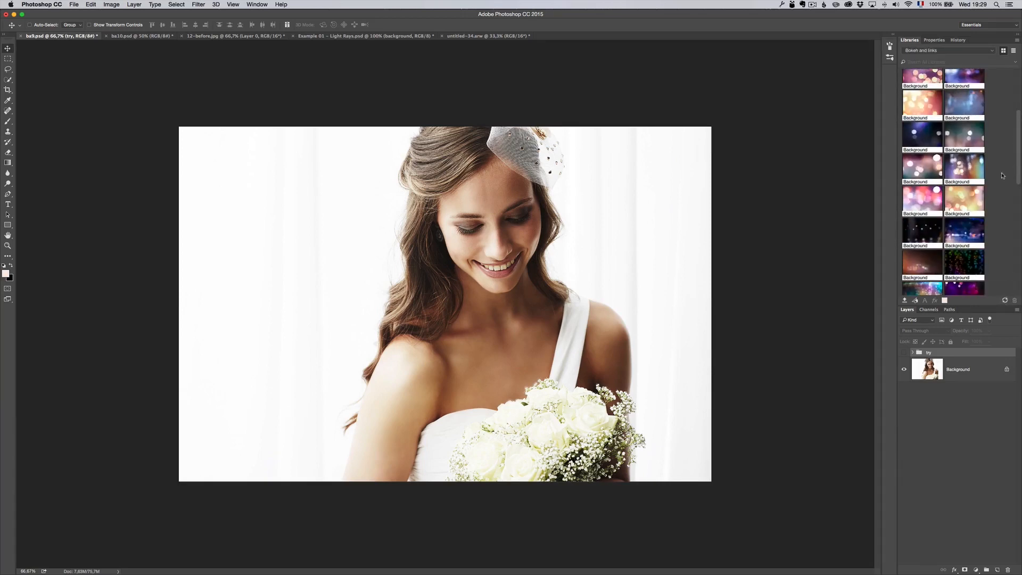
pyautogui.moveTo(1018, 163); pyautogui.dragTo(1013, 329)
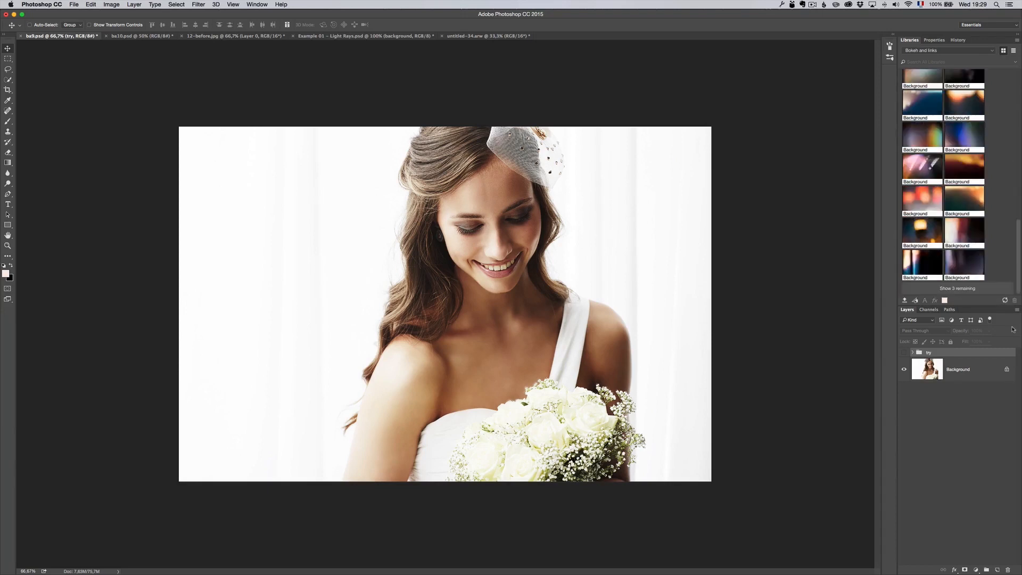
# Step: Place the white-orange burst flare from the Flare and Glows library over the bride photo and set its blend mode to Screen
pyautogui.click(957, 51)
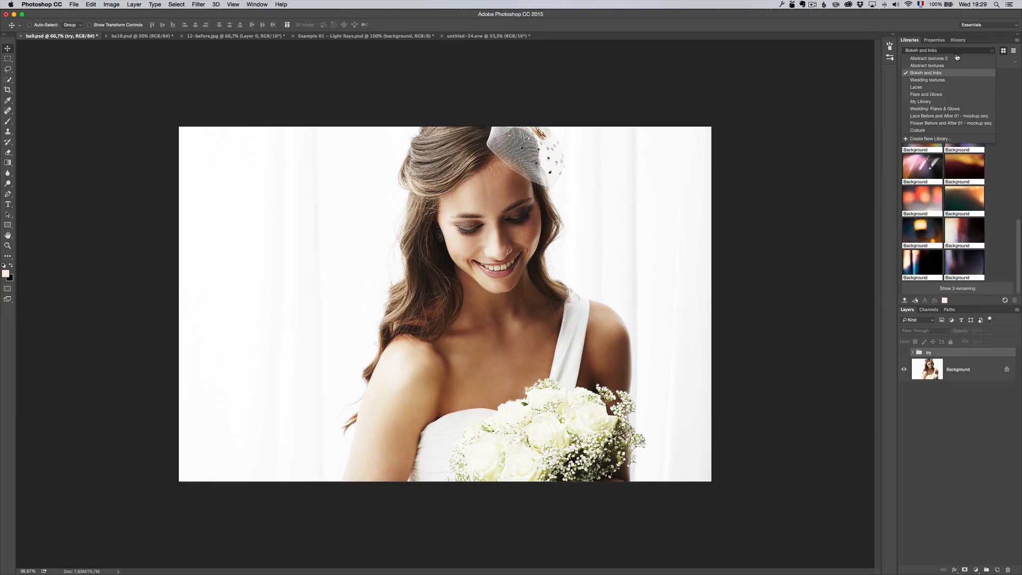
pyautogui.click(947, 95)
pyautogui.moveTo(1021, 165); pyautogui.dragTo(1014, 214)
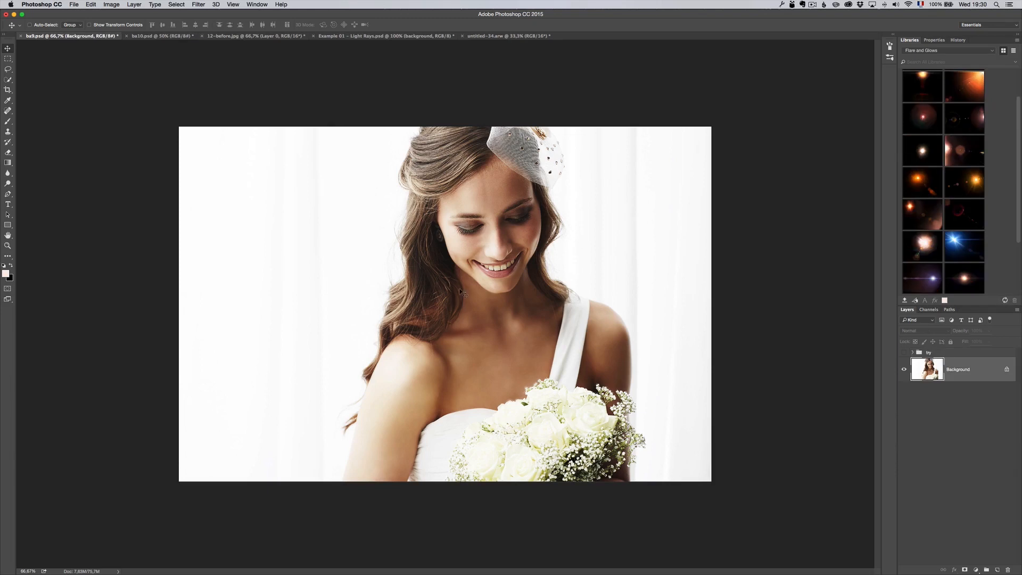
pyautogui.scroll(1, 989, 182)
pyautogui.scroll(-2, 989, 182)
pyautogui.moveTo(924, 249); pyautogui.dragTo(490, 254)
pyautogui.moveTo(603, 236); pyautogui.dragTo(543, 292)
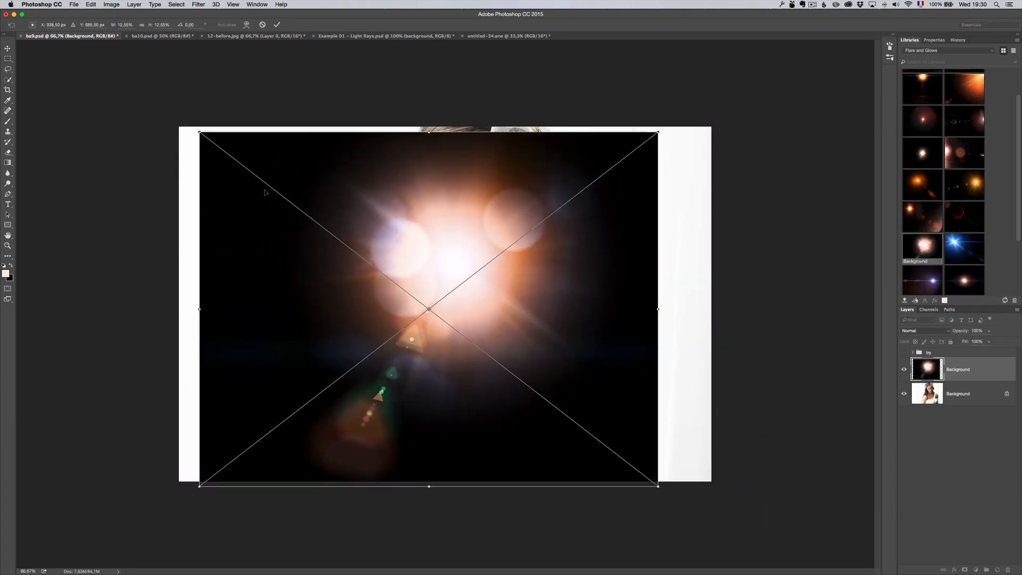
pyautogui.click(950, 332)
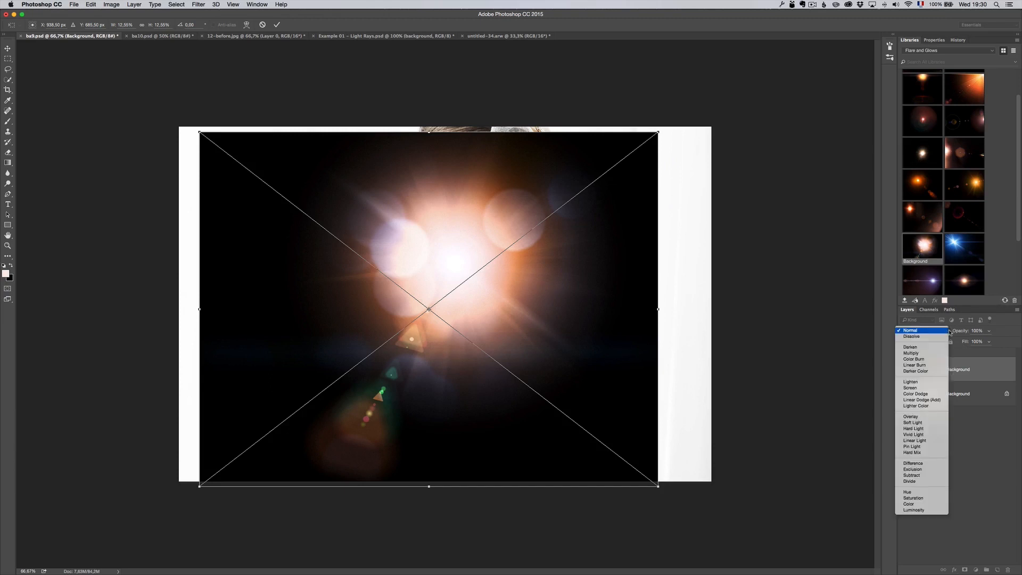
pyautogui.click(928, 387)
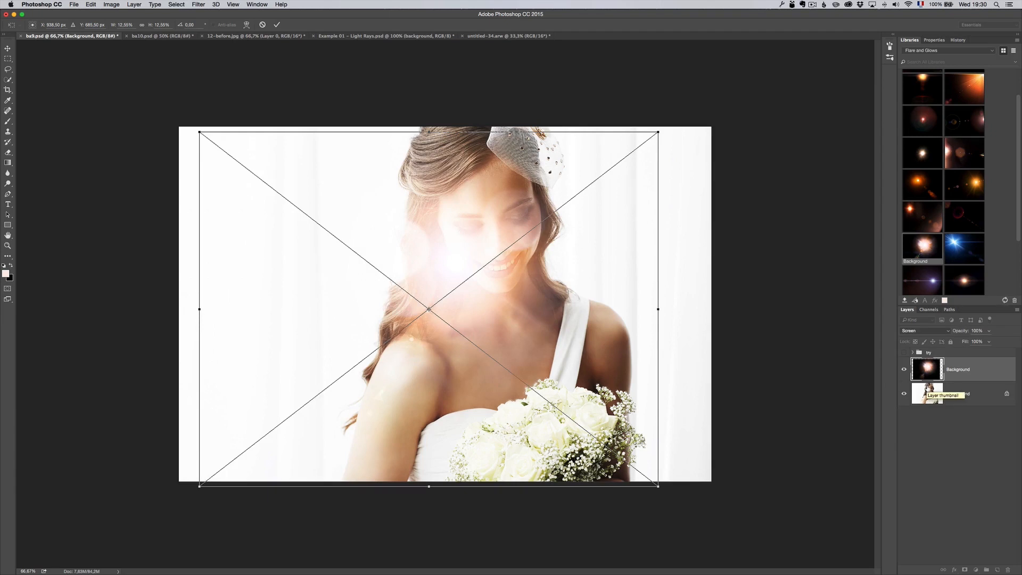
# Step: Stretch the burst flare wider and move it so its glow falls on the bright background beside the bride's face
pyautogui.moveTo(538, 318); pyautogui.dragTo(580, 317)
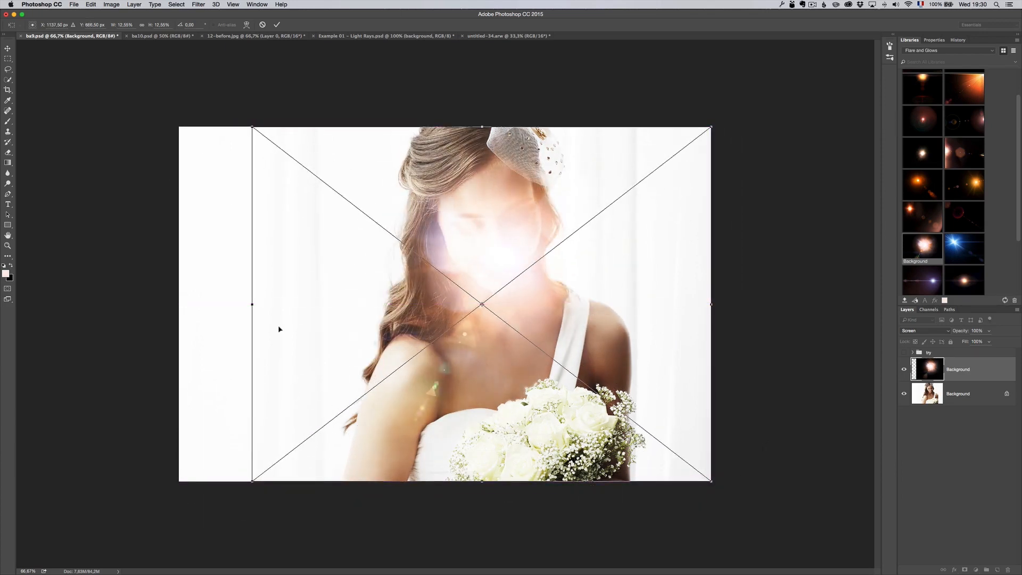
pyautogui.moveTo(253, 306); pyautogui.dragTo(176, 305)
pyautogui.moveTo(552, 251); pyautogui.dragTo(644, 243)
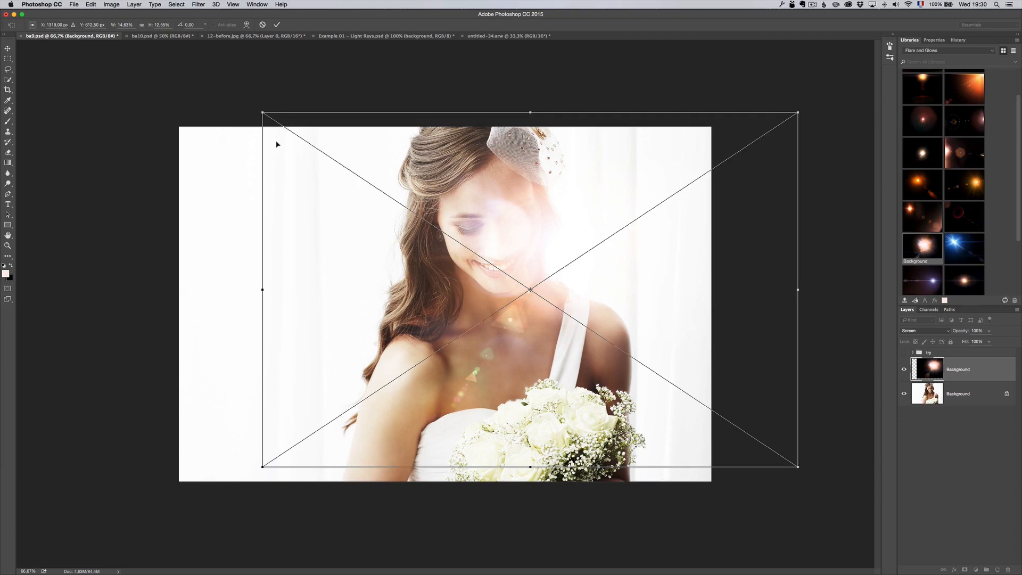
pyautogui.press('Return')
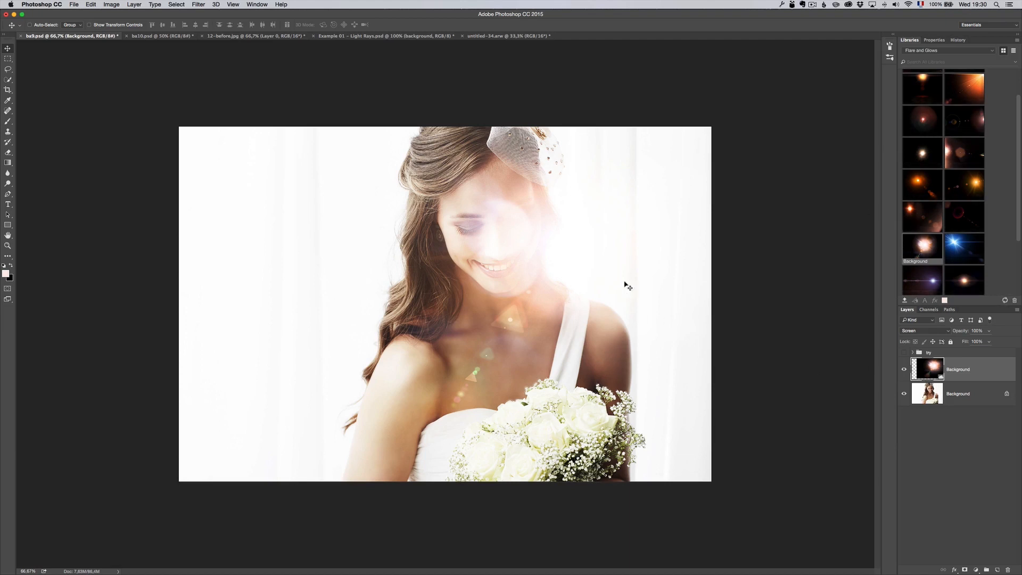
pyautogui.moveTo(644, 241); pyautogui.dragTo(695, 221)
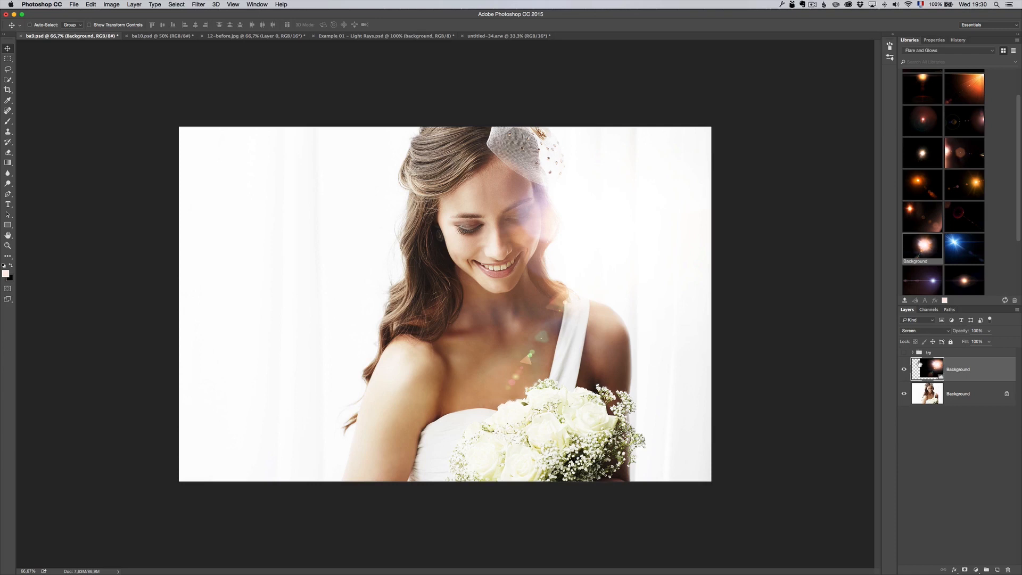
# Step: Switch the flare layer's blend mode to Normal for comparison and set it back to Screen
pyautogui.click(929, 332)
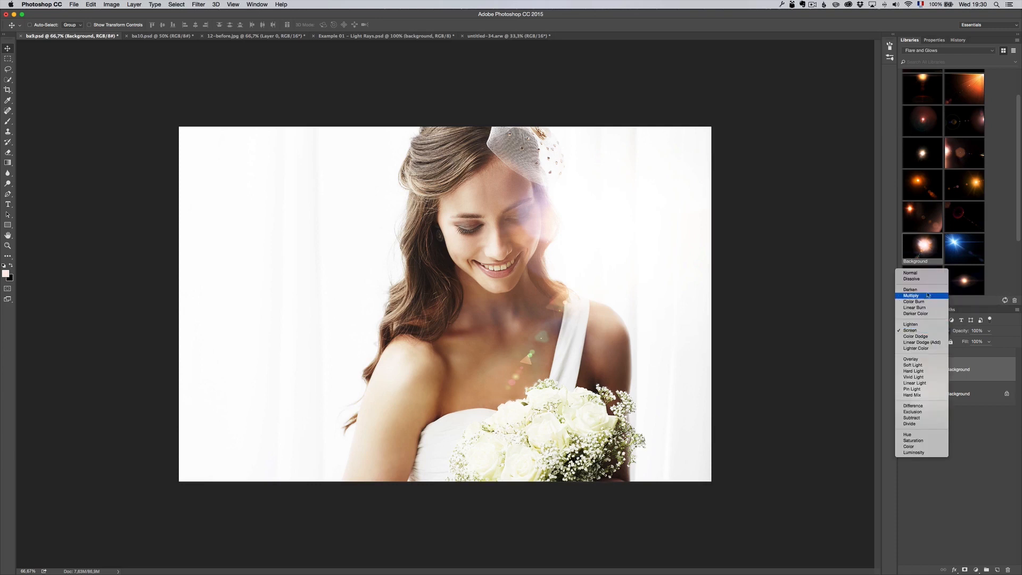
pyautogui.click(911, 273)
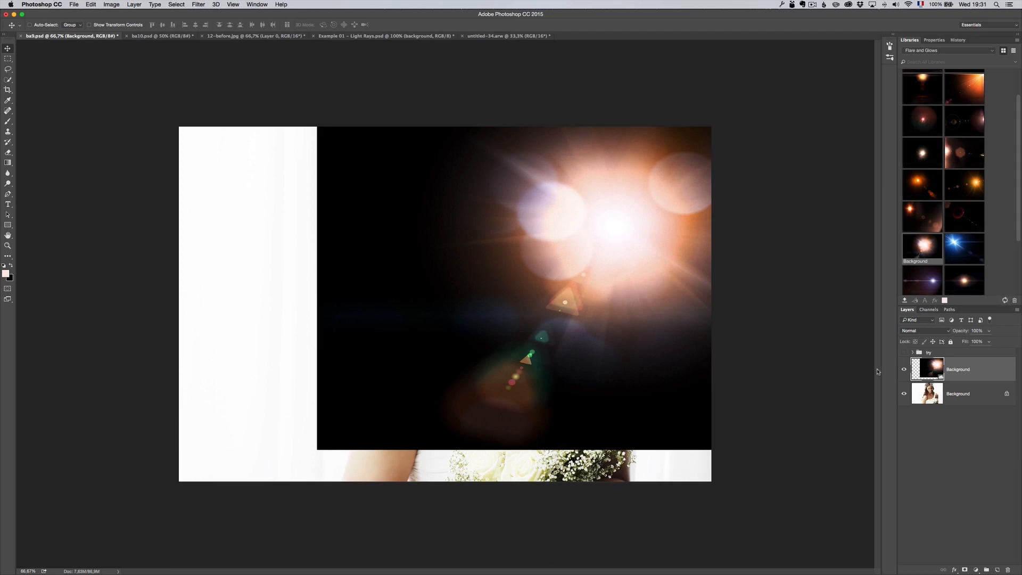
pyautogui.click(920, 332)
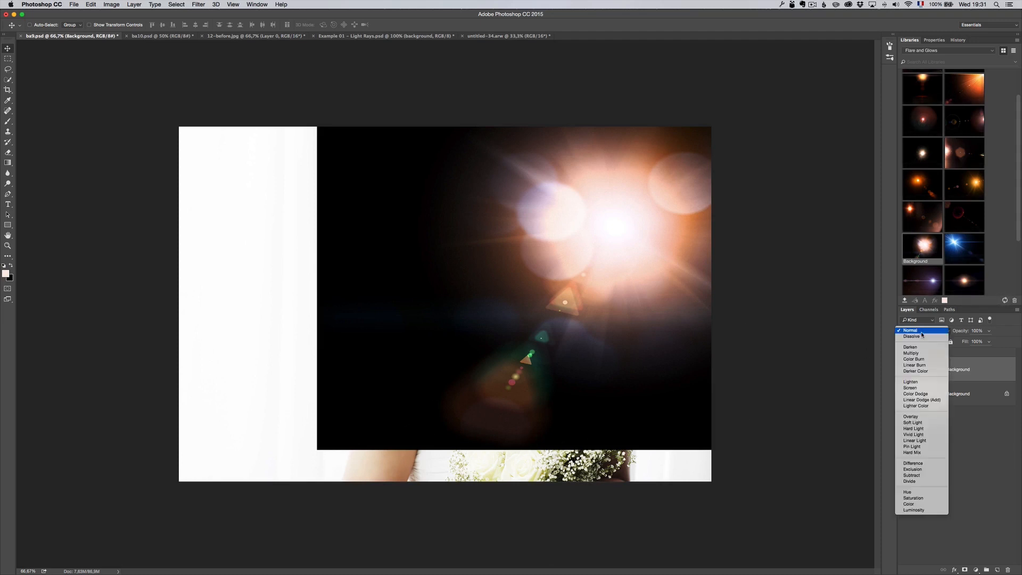
pyautogui.click(911, 388)
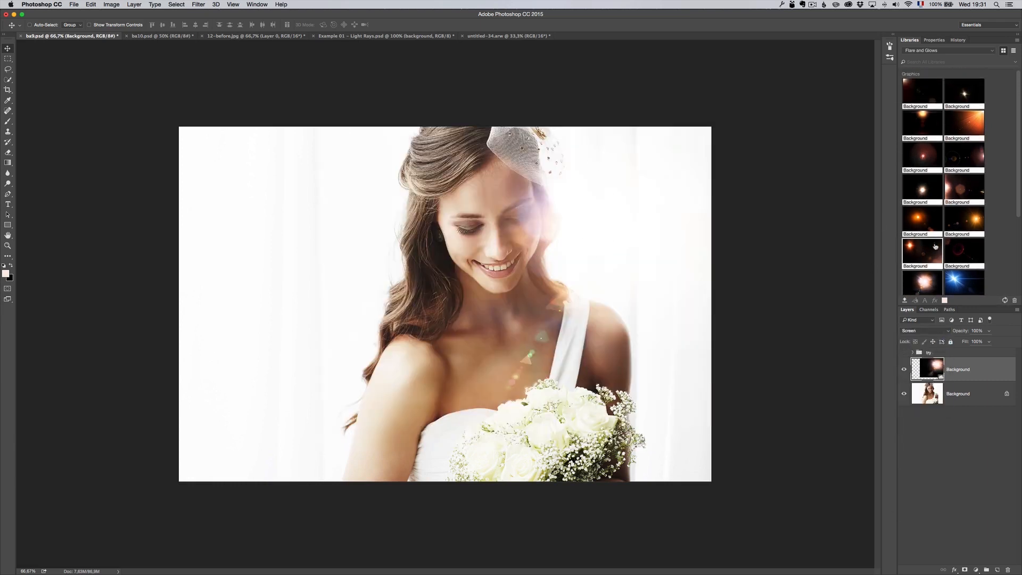
# Step: Place the flare with the brown hexagon from the Flare and Glows library over the photo in Screen blend mode
pyautogui.scroll(-2, 937, 241)
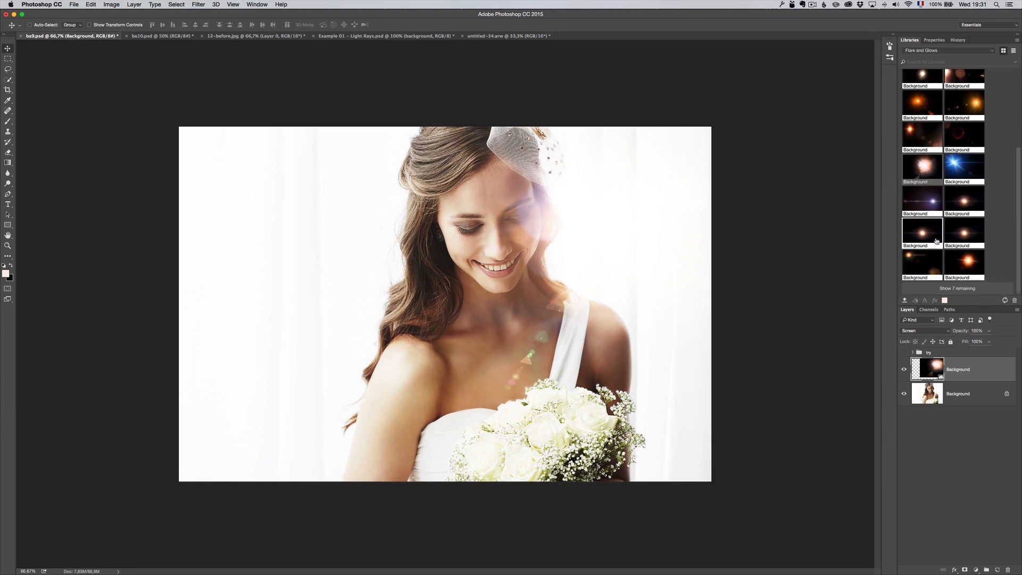
pyautogui.scroll(1, 937, 240)
pyautogui.scroll(4, 937, 241)
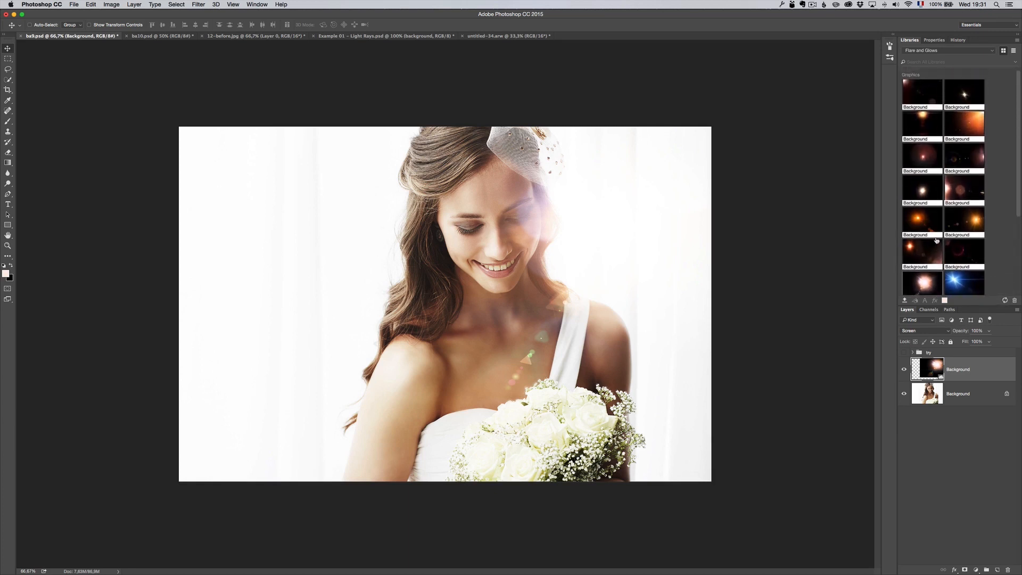
pyautogui.rightClick(971, 192)
pyautogui.click(454, 237)
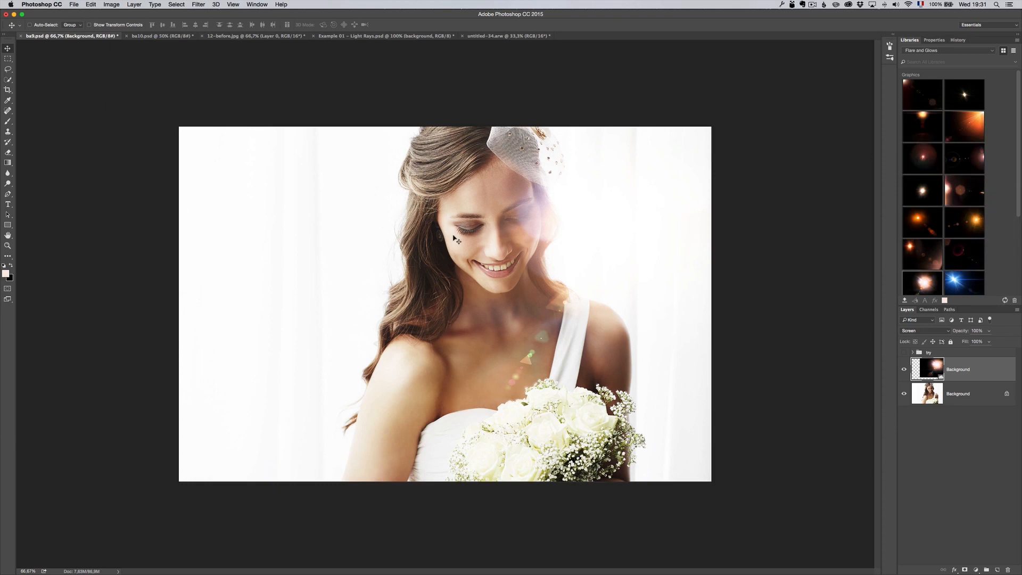
pyautogui.moveTo(907, 241); pyautogui.dragTo(583, 226)
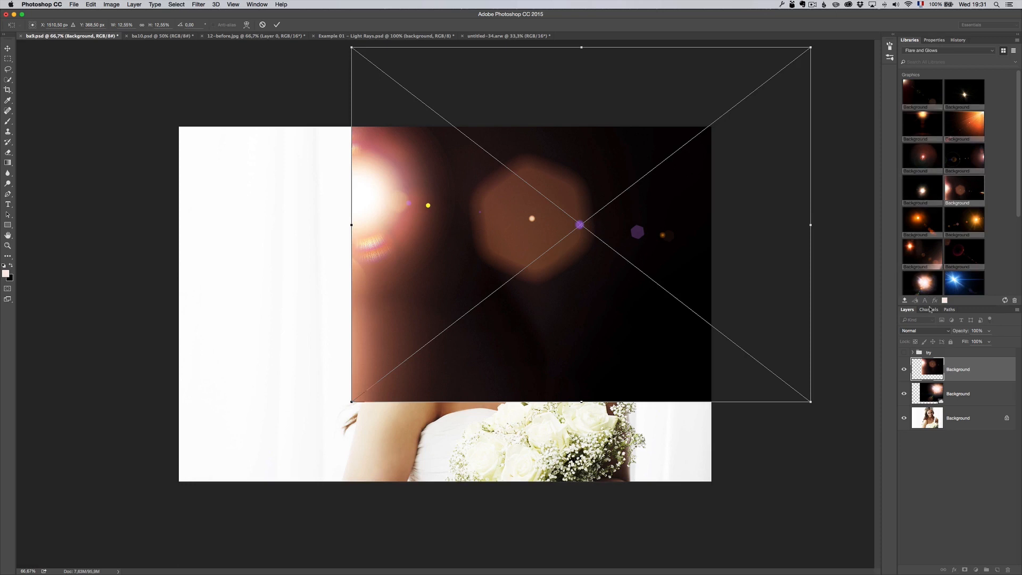
pyautogui.click(921, 331)
pyautogui.click(928, 390)
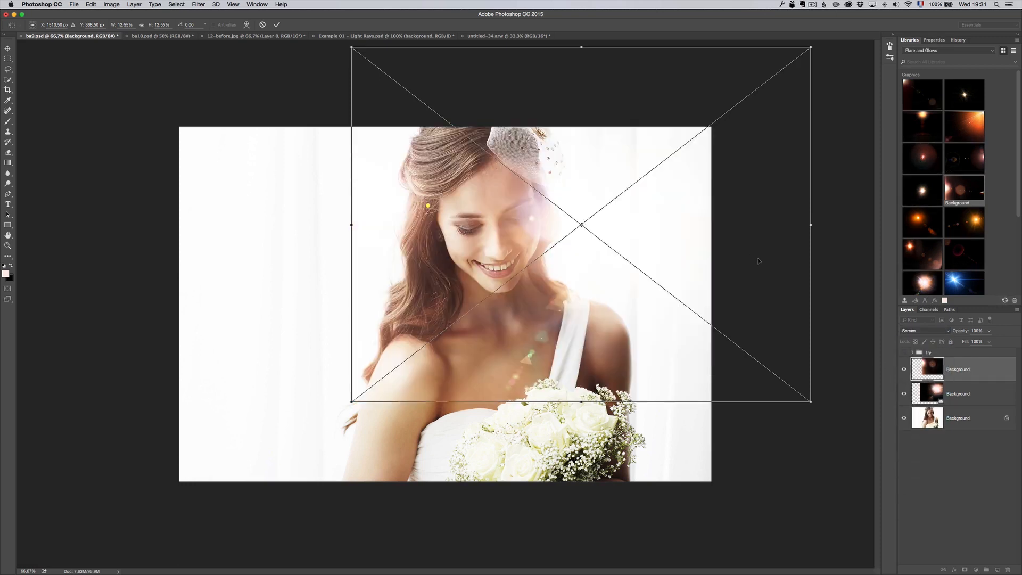
# Step: Stretch the hexagon flare taller and wider and position it so its light spots fall across the bride's hair and neck
pyautogui.moveTo(689, 237); pyautogui.dragTo(581, 284)
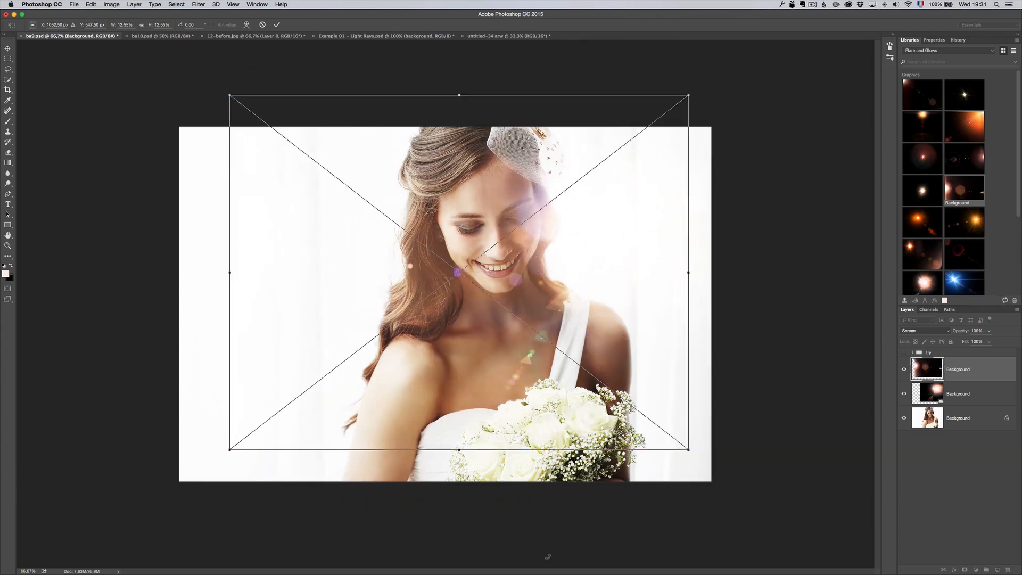
pyautogui.moveTo(459, 449); pyautogui.dragTo(459, 512)
pyautogui.press('Return')
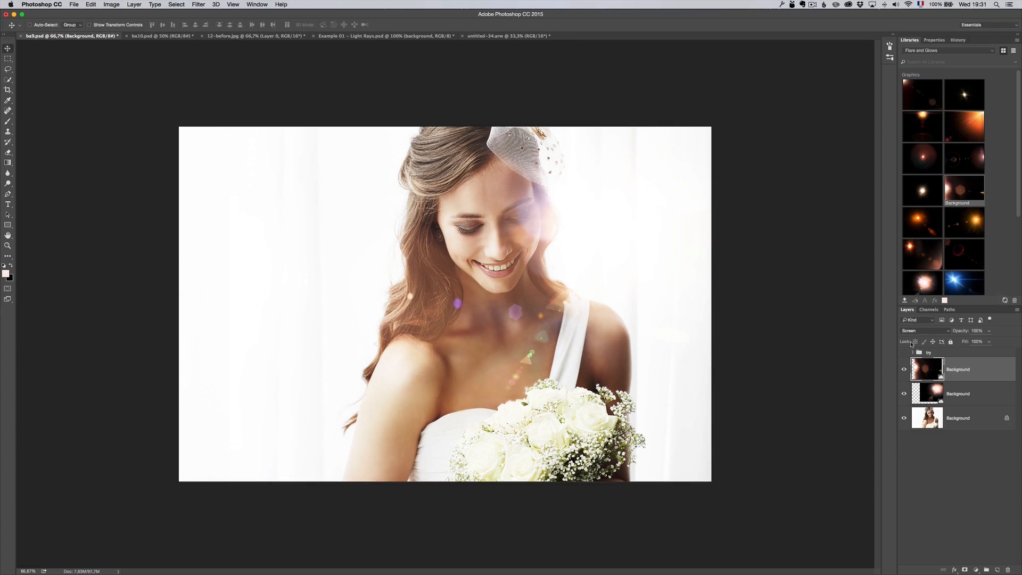
pyautogui.hotkey('ctrl', 't')
pyautogui.moveTo(612, 285); pyautogui.dragTo(655, 303)
pyautogui.moveTo(717, 307); pyautogui.dragTo(769, 304)
pyautogui.press('Return')
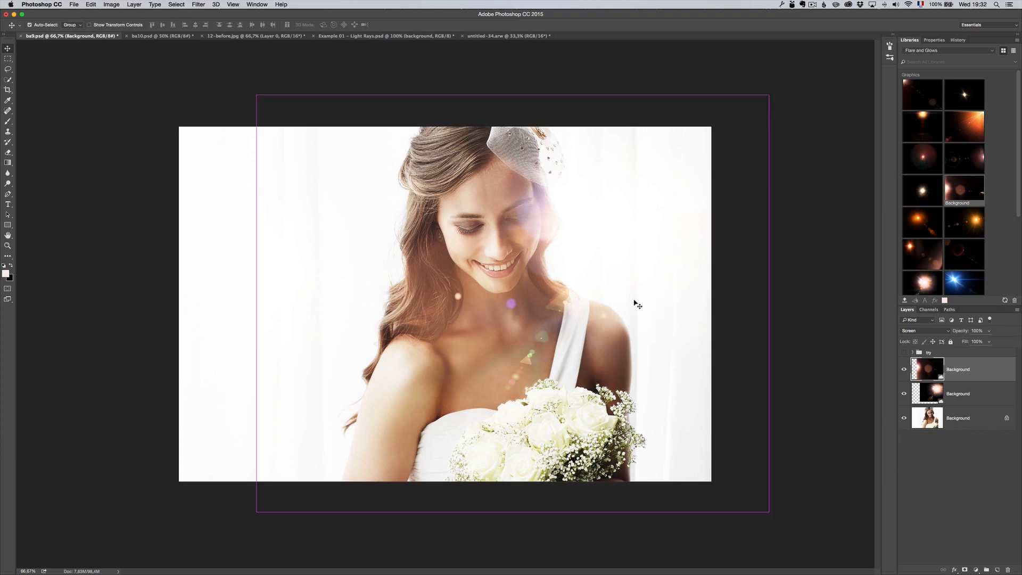
# Step: Duplicate the hexagon flare layer and shift the copy so its purple spot falls on the bride's hair
pyautogui.press('super+j')
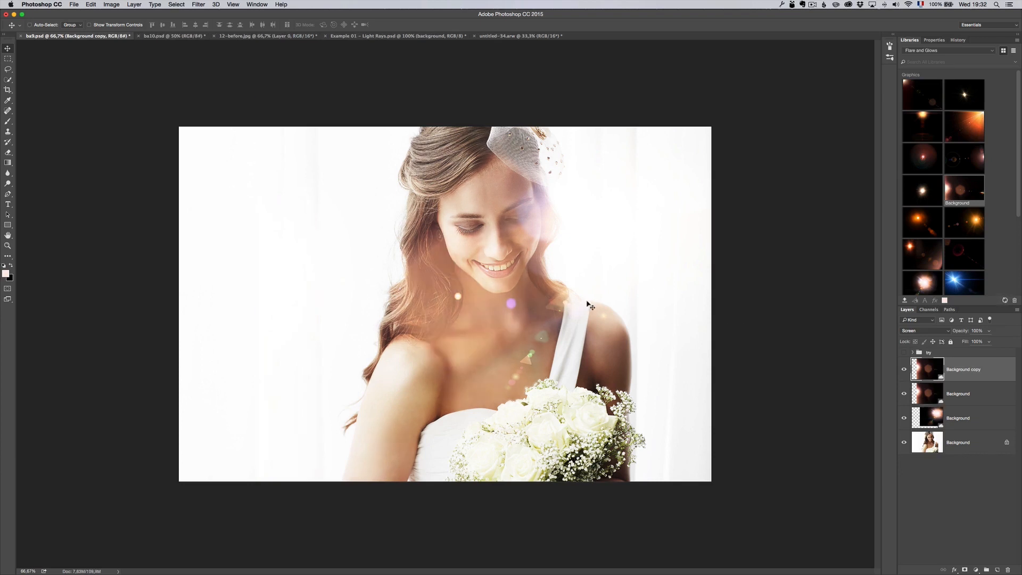
pyautogui.moveTo(513, 300); pyautogui.dragTo(442, 295)
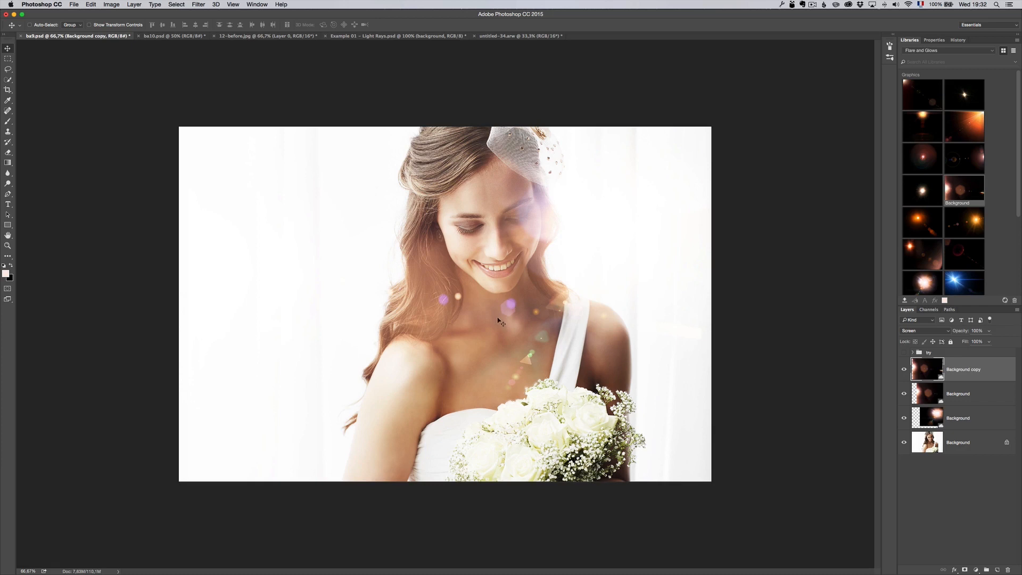
# Step: Add a layer mask to the burst flare and paint black over the bride's neck with a soft 261 px brush, raising opacity to 64%
pyautogui.click(966, 421)
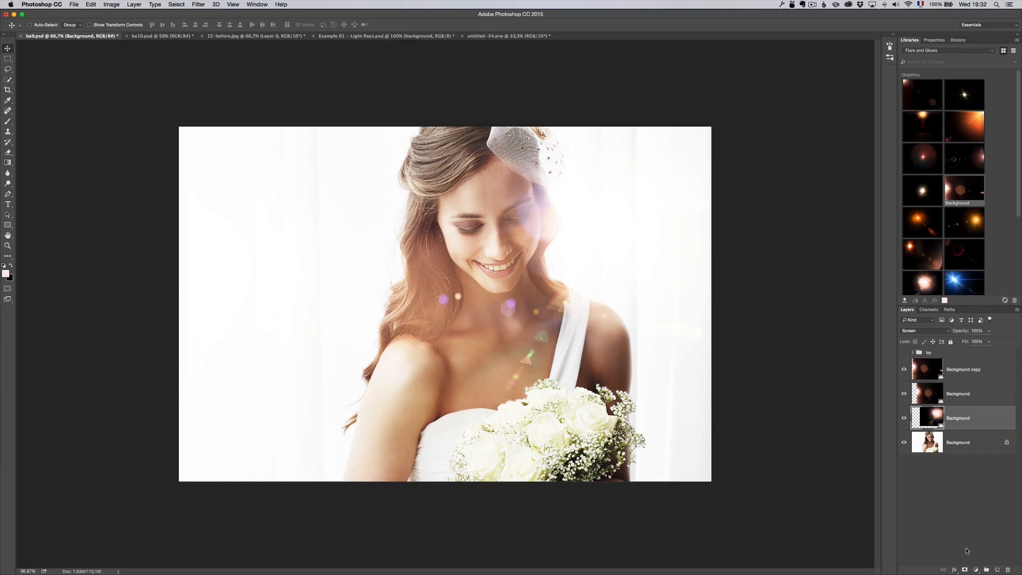
pyautogui.click(965, 570)
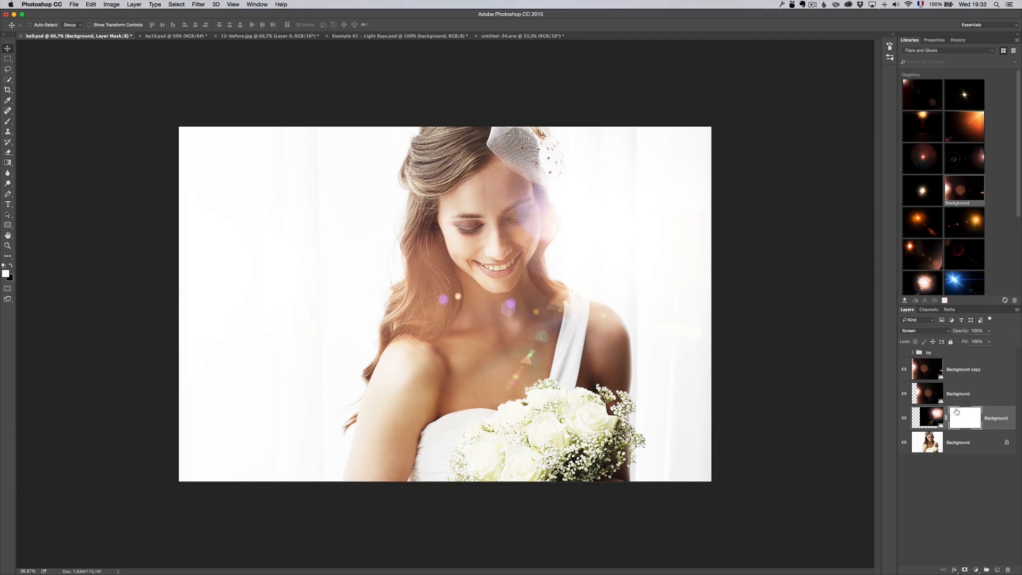
pyautogui.press('b')
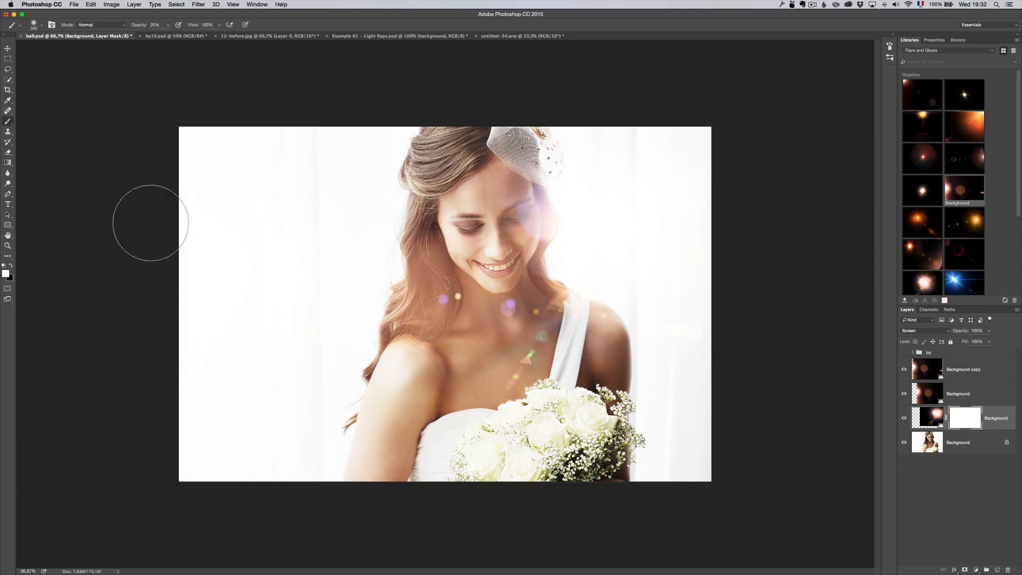
pyautogui.press('x')
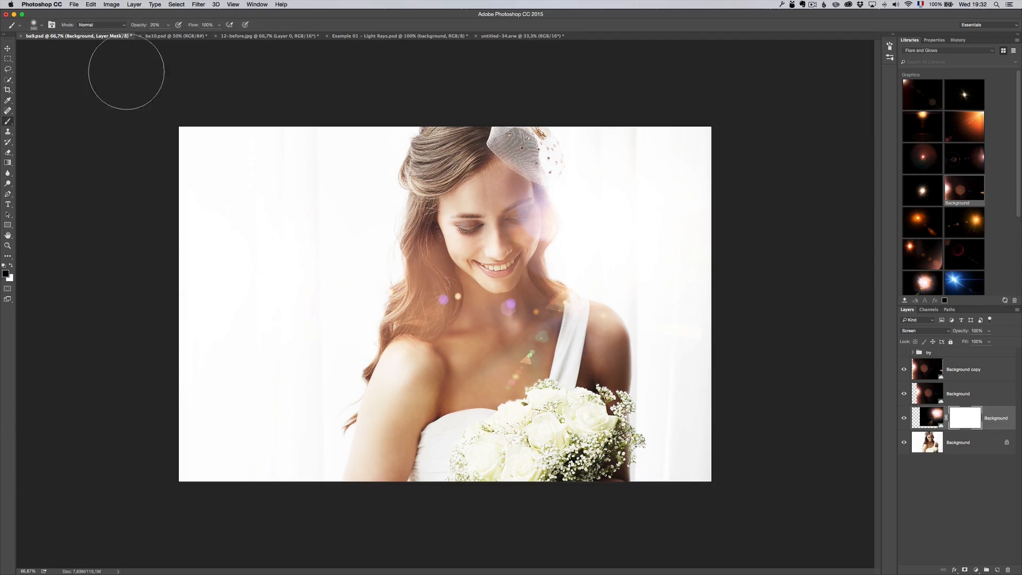
pyautogui.rightClick(298, 179)
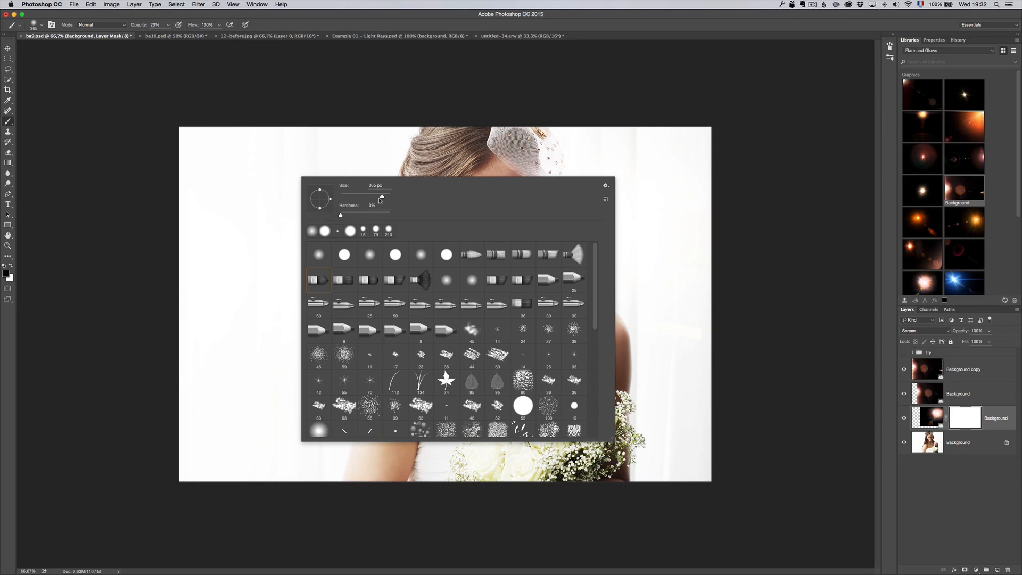
pyautogui.click(134, 81)
pyautogui.moveTo(469, 298)
pyautogui.mouseDown()
pyautogui.moveTo(497, 318)
pyautogui.moveTo(442, 327)
pyautogui.moveTo(463, 328)
pyautogui.mouseUp()
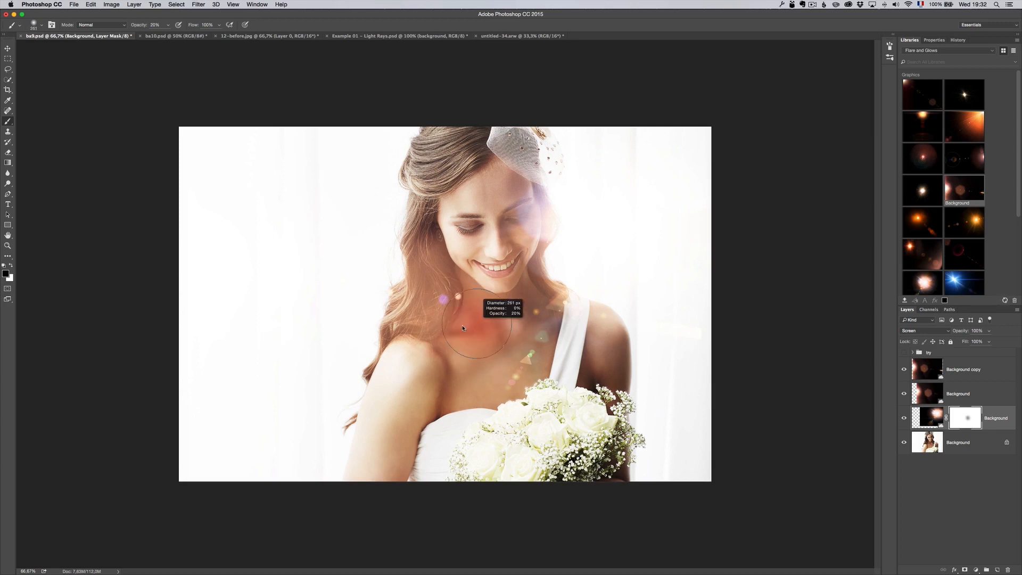
pyautogui.moveTo(446, 304); pyautogui.dragTo(449, 298)
pyautogui.moveTo(138, 28); pyautogui.dragTo(151, 27)
pyautogui.moveTo(495, 314); pyautogui.dragTo(502, 303)
# Step: Add a layer mask to the original hexagon flare layer and paint black over the bride's neck and chest
pyautogui.click(971, 394)
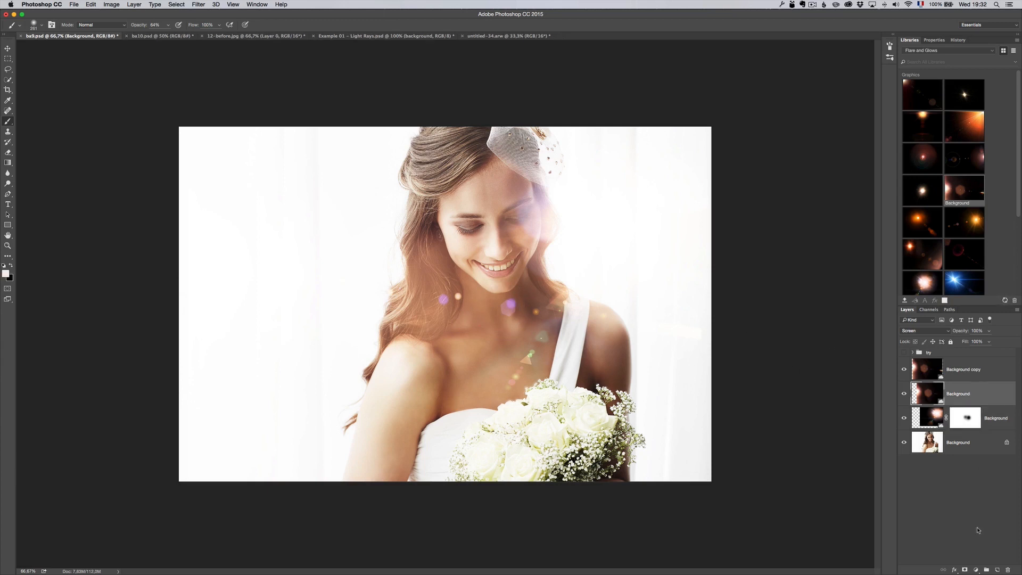
pyautogui.click(965, 570)
pyautogui.press('x')
pyautogui.moveTo(498, 305)
pyautogui.mouseDown()
pyautogui.moveTo(434, 301)
pyautogui.moveTo(516, 393)
pyautogui.moveTo(512, 374)
pyautogui.mouseUp()
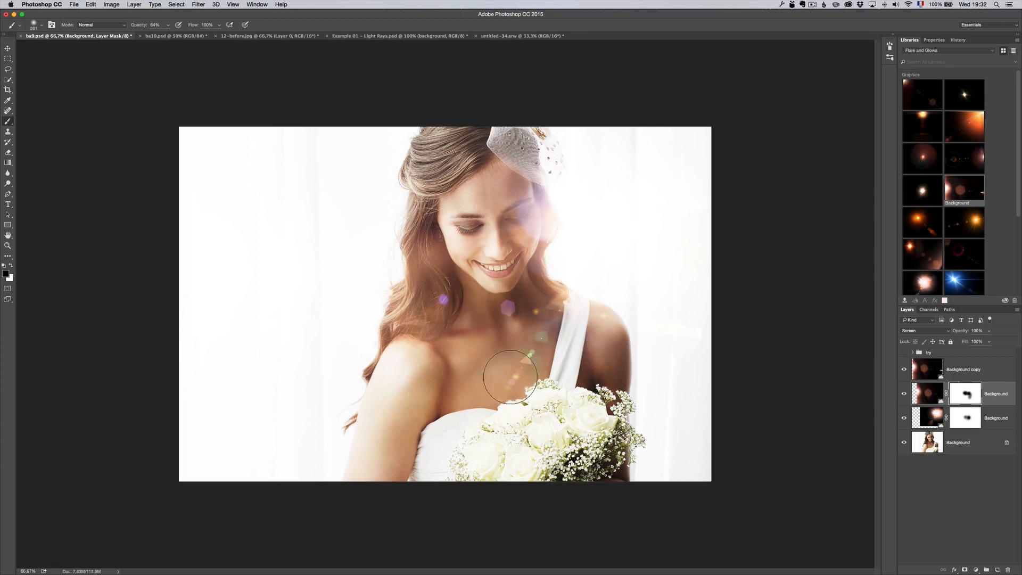
# Step: Add a layer mask to the hexagon flare copy and paint black over the spots on the bride's neck, chest and hair
pyautogui.click(970, 418)
pyautogui.click(962, 374)
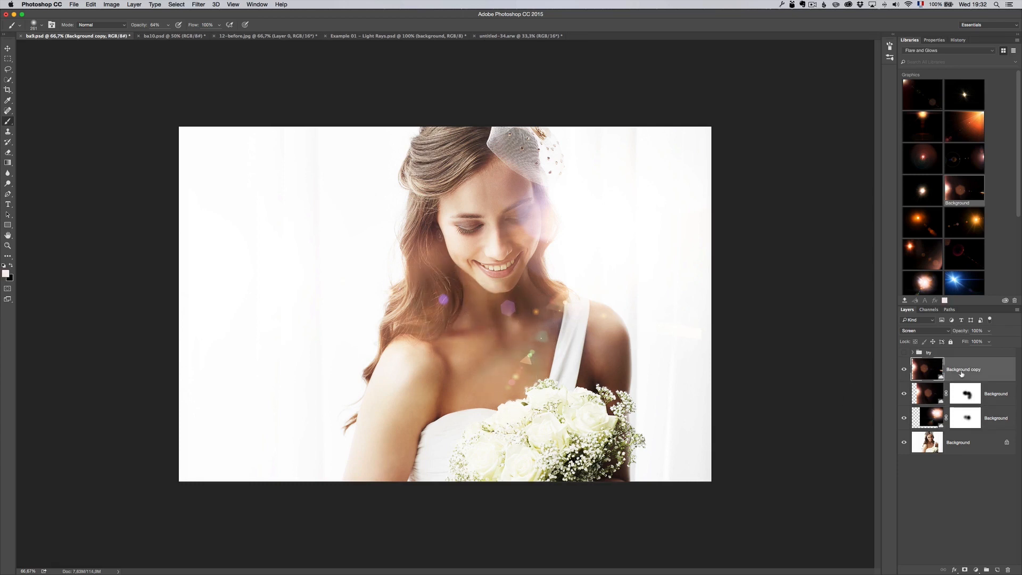
pyautogui.click(965, 570)
pyautogui.click(508, 309)
pyautogui.moveTo(512, 308); pyautogui.dragTo(515, 359)
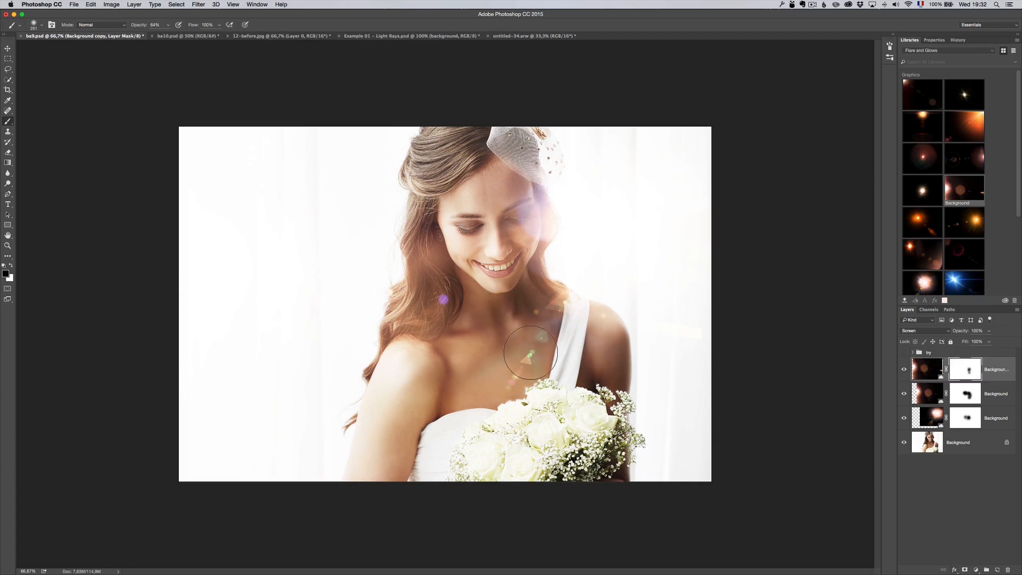
pyautogui.click(440, 296)
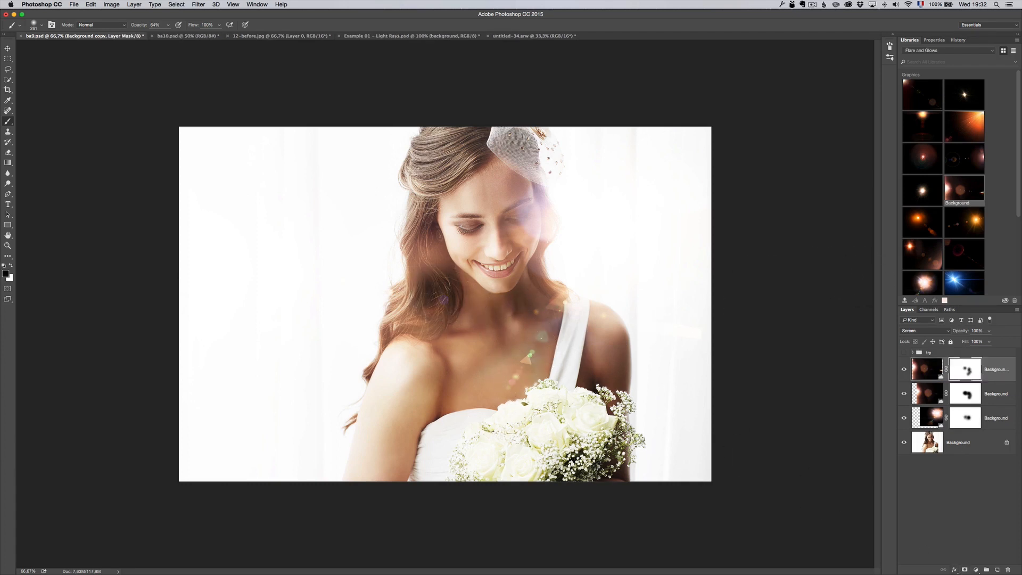
# Step: Paint black on the burst flare's layer mask over the remaining light spots on the bride's chest
pyautogui.click(991, 419)
pyautogui.click(967, 412)
pyautogui.moveTo(522, 348)
pyautogui.mouseDown()
pyautogui.moveTo(529, 340)
pyautogui.moveTo(495, 403)
pyautogui.moveTo(532, 369)
pyautogui.moveTo(532, 320)
pyautogui.mouseUp()
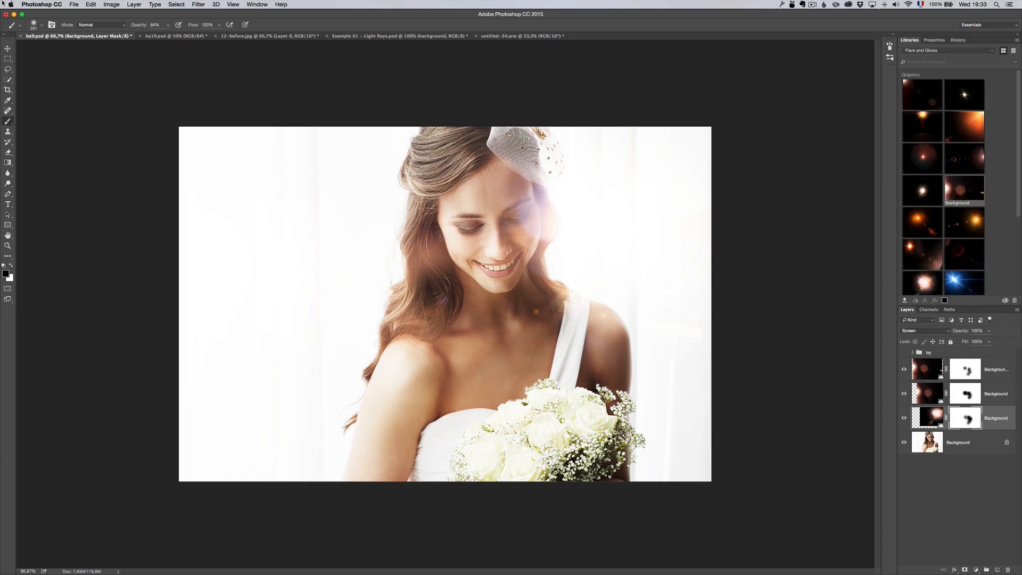
# Step: In ba10.psd, place the orange light-ray flare with Screen blending, aligned to the photo's upper-right corner
pyautogui.click(172, 36)
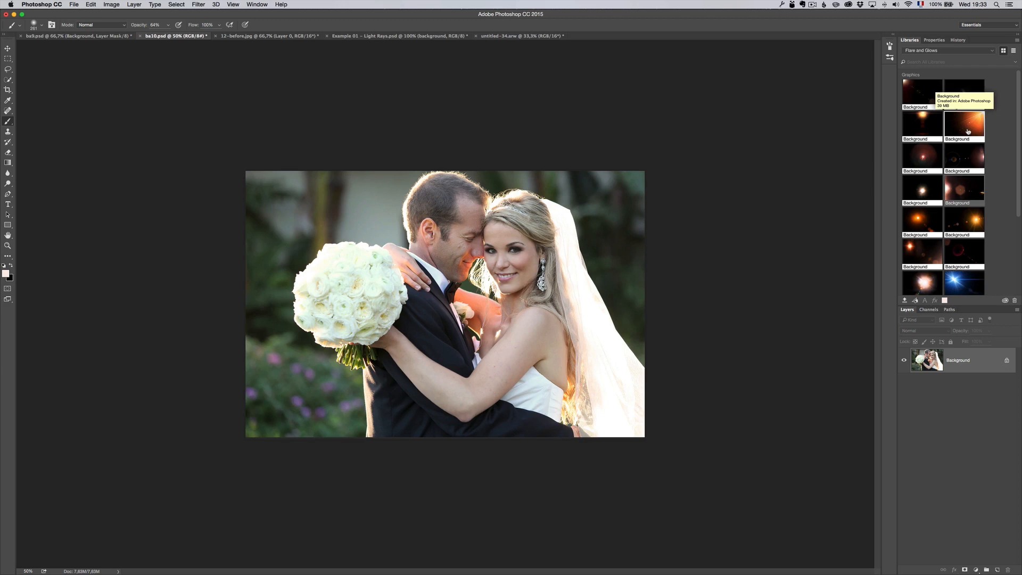
pyautogui.moveTo(532, 265); pyautogui.dragTo(509, 300)
pyautogui.click(917, 331)
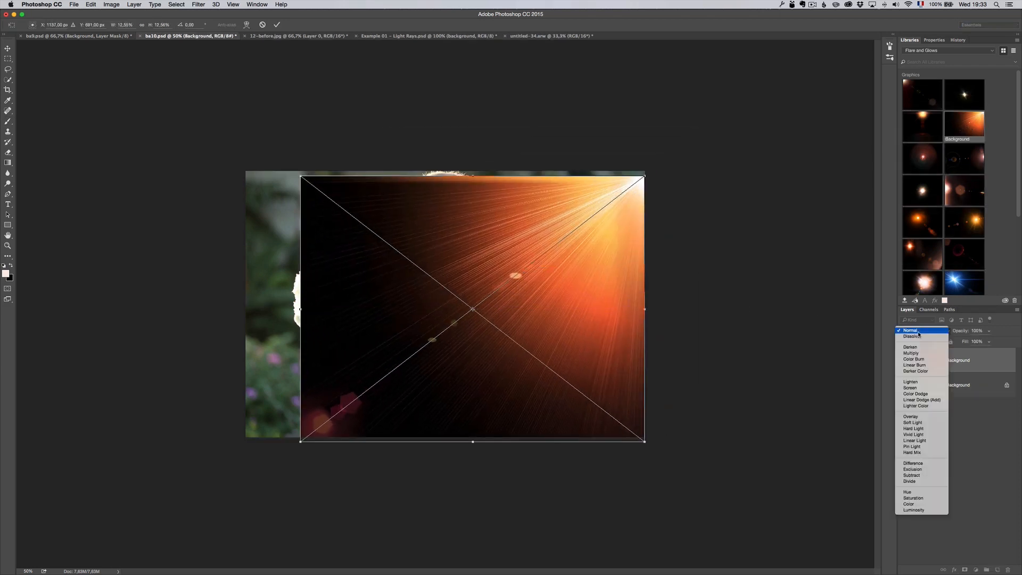
pyautogui.click(917, 393)
pyautogui.moveTo(602, 295); pyautogui.dragTo(602, 288)
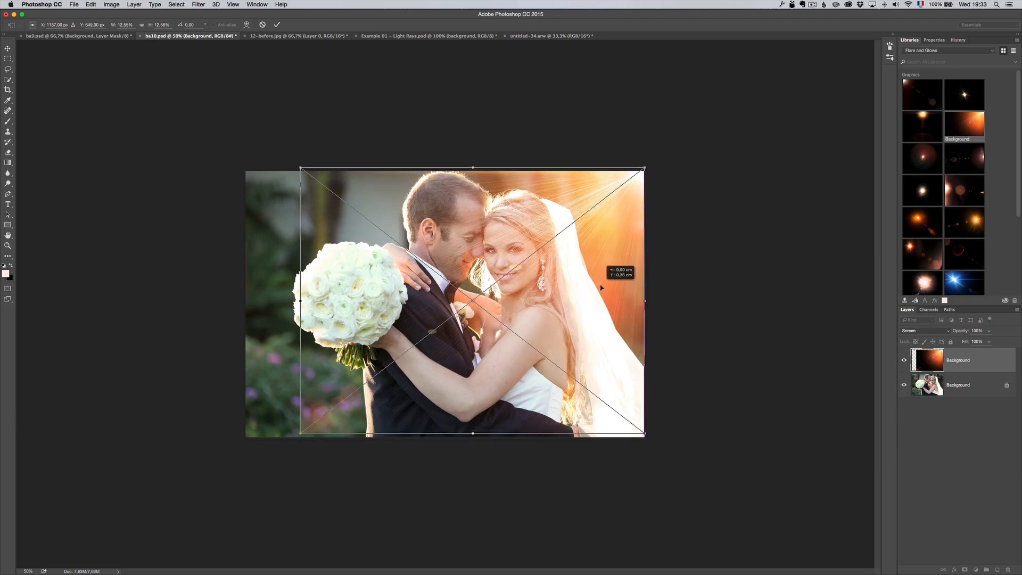
pyautogui.press('Return')
pyautogui.press('b')
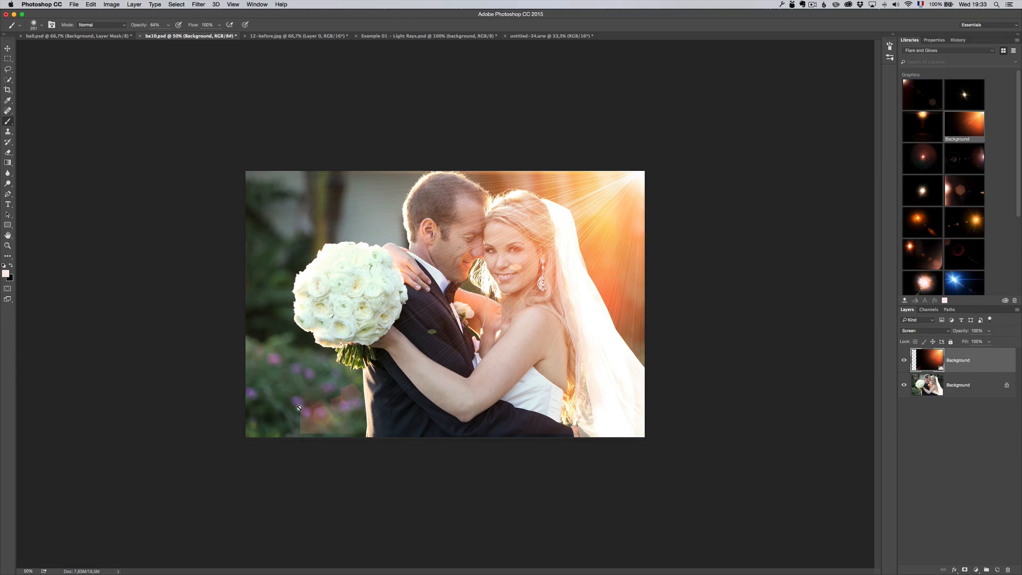
# Step: Enlarge the orange light-ray flare so it covers the whole photo of the couple
pyautogui.press('super+t')
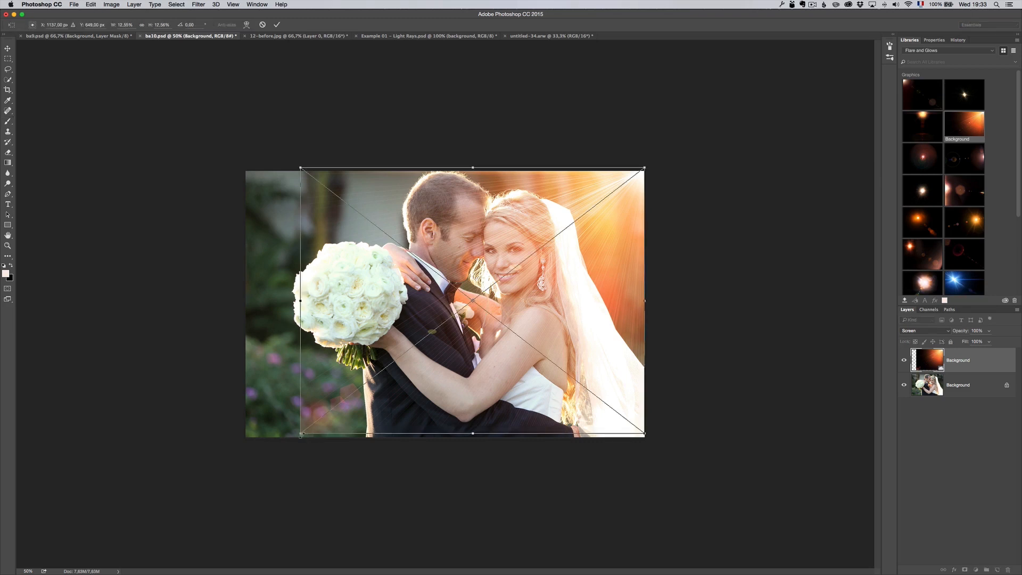
pyautogui.moveTo(297, 434); pyautogui.dragTo(233, 445)
pyautogui.press('Return')
pyautogui.press('b')
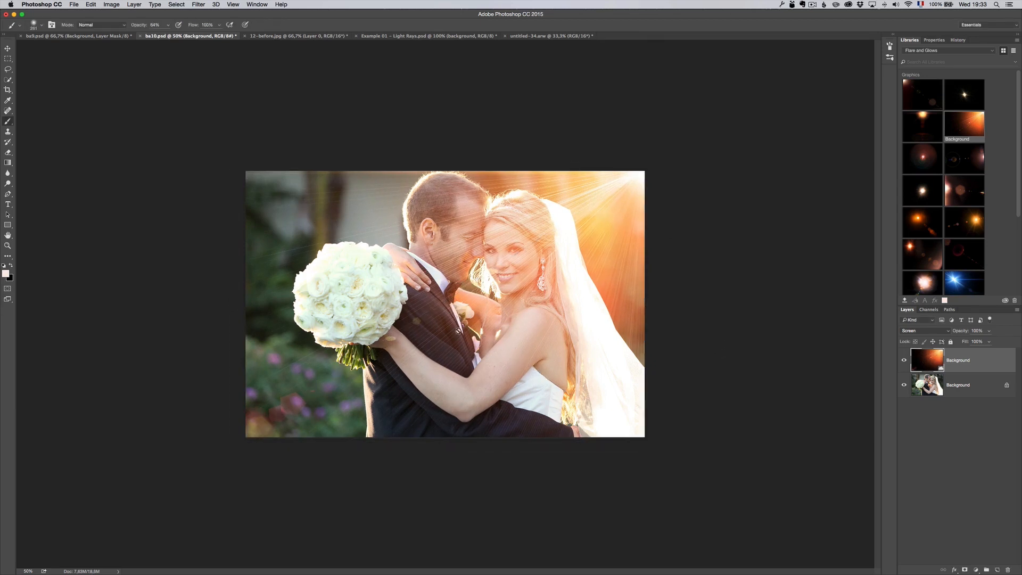
# Step: Apply a Gaussian Blur smart filter to the orange light-ray flare to soften its rays
pyautogui.click(199, 4)
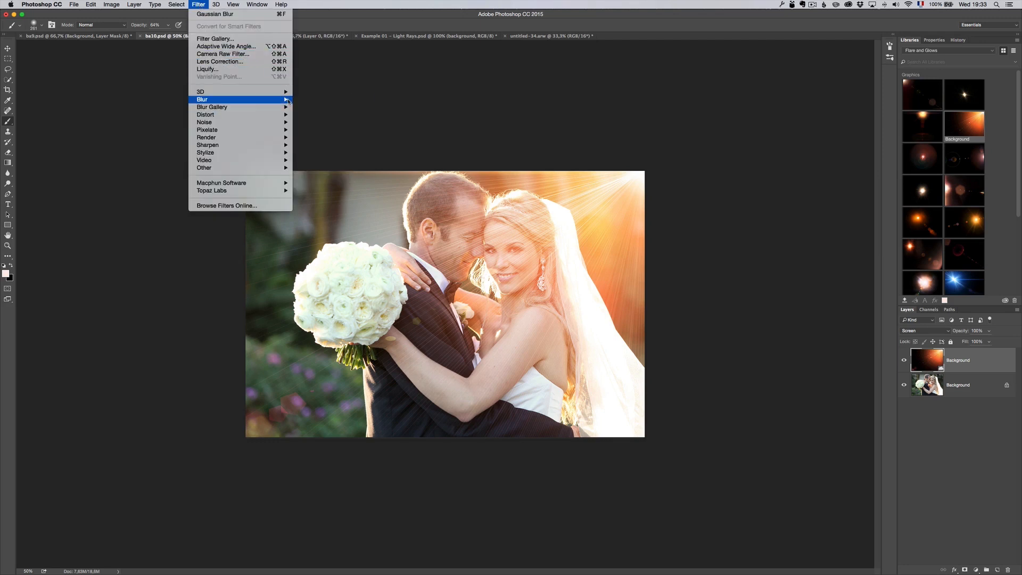
pyautogui.moveTo(205, 99)
pyautogui.click(319, 130)
pyautogui.moveTo(513, 247); pyautogui.dragTo(664, 121)
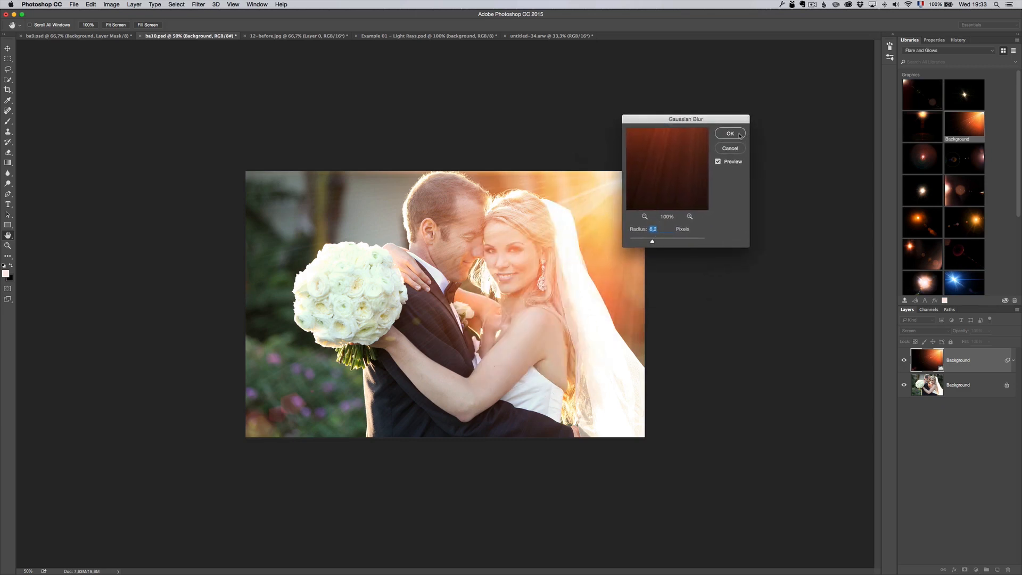
pyautogui.click(740, 136)
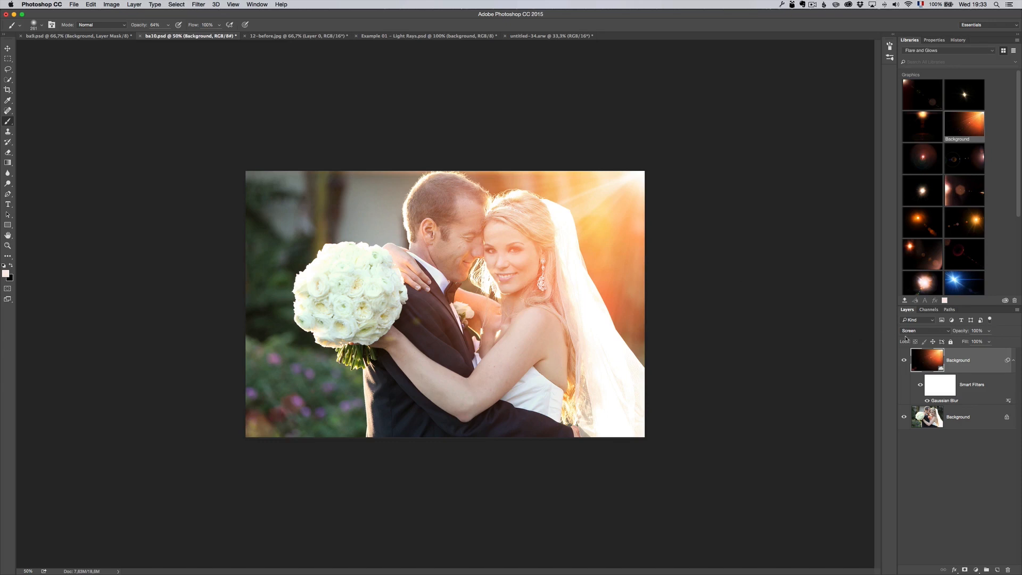
# Step: Shift the ray flare up and right, add a layer mask, and paint black over its hard edges near the bouquet and purple flowers
pyautogui.press('v')
pyautogui.moveTo(474, 318); pyautogui.dragTo(502, 295)
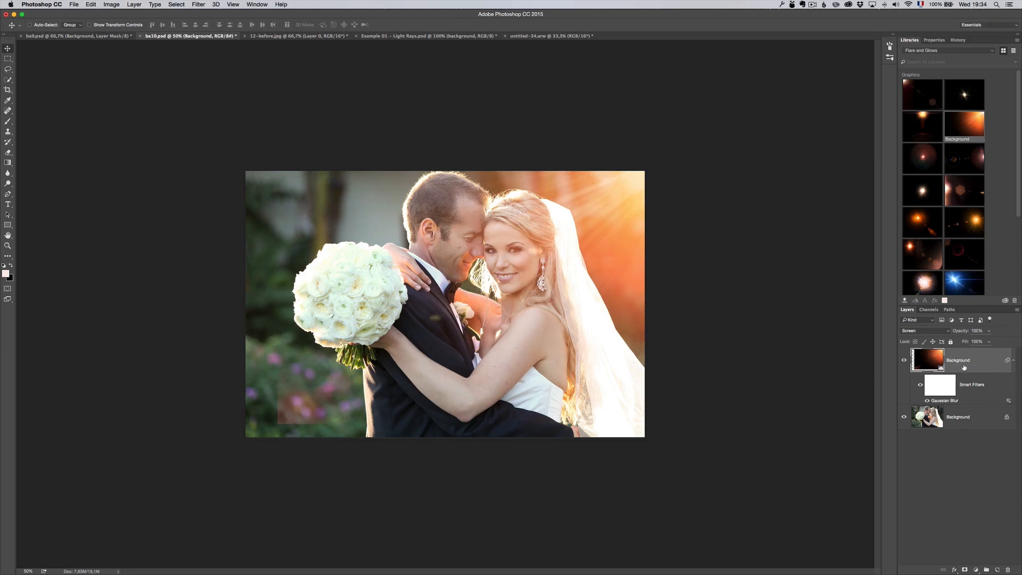
pyautogui.click(966, 571)
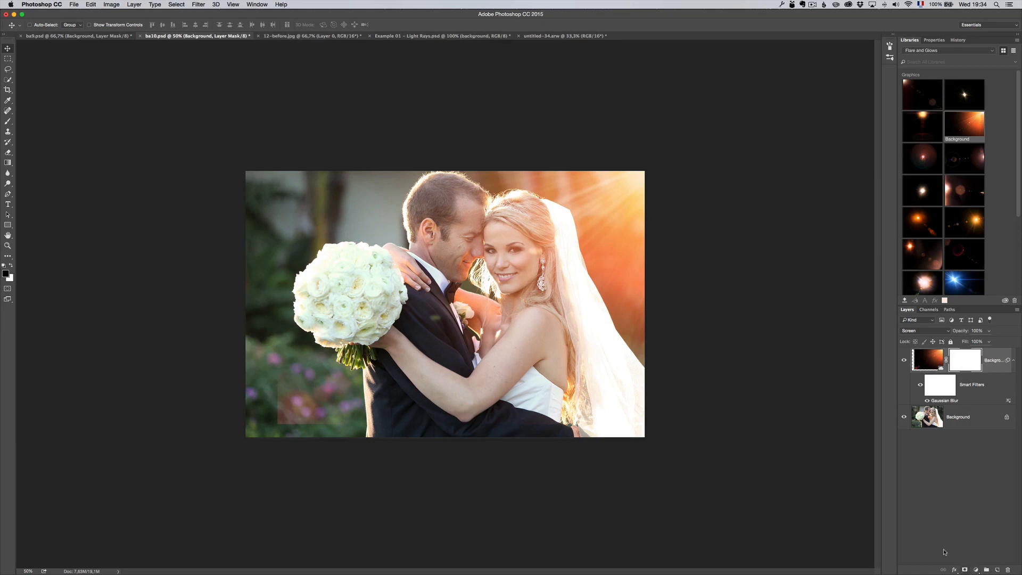
pyautogui.press('b')
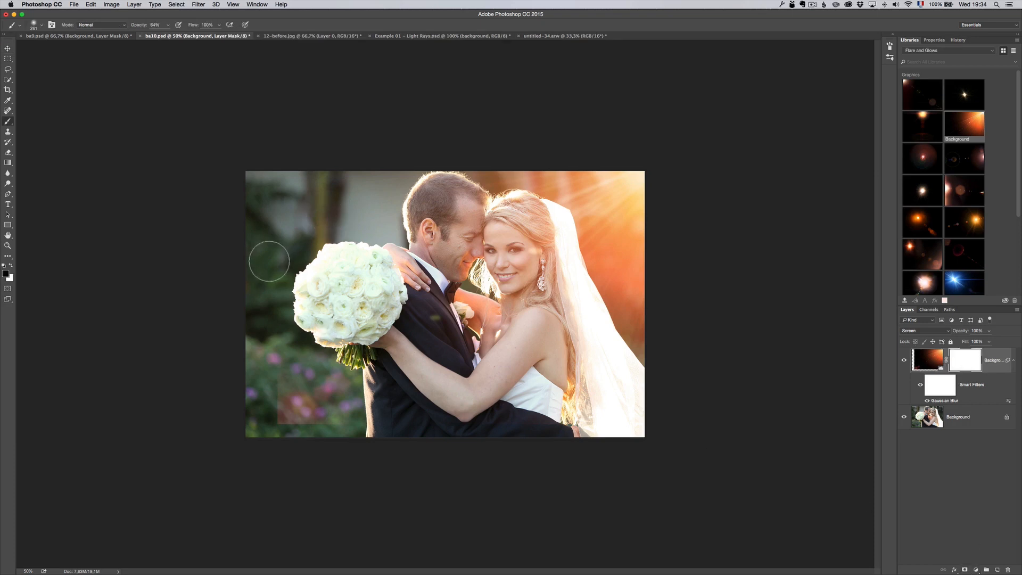
pyautogui.moveTo(268, 262); pyautogui.dragTo(314, 261)
pyautogui.moveTo(267, 446)
pyautogui.mouseDown()
pyautogui.moveTo(274, 429)
pyautogui.moveTo(346, 440)
pyautogui.mouseUp()
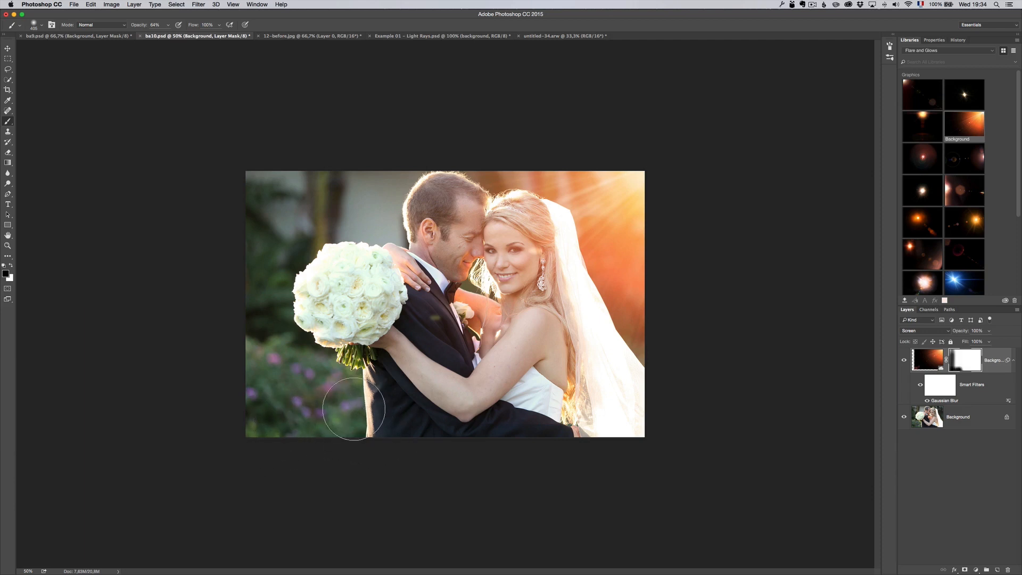
pyautogui.click(904, 360)
pyautogui.click(904, 360)
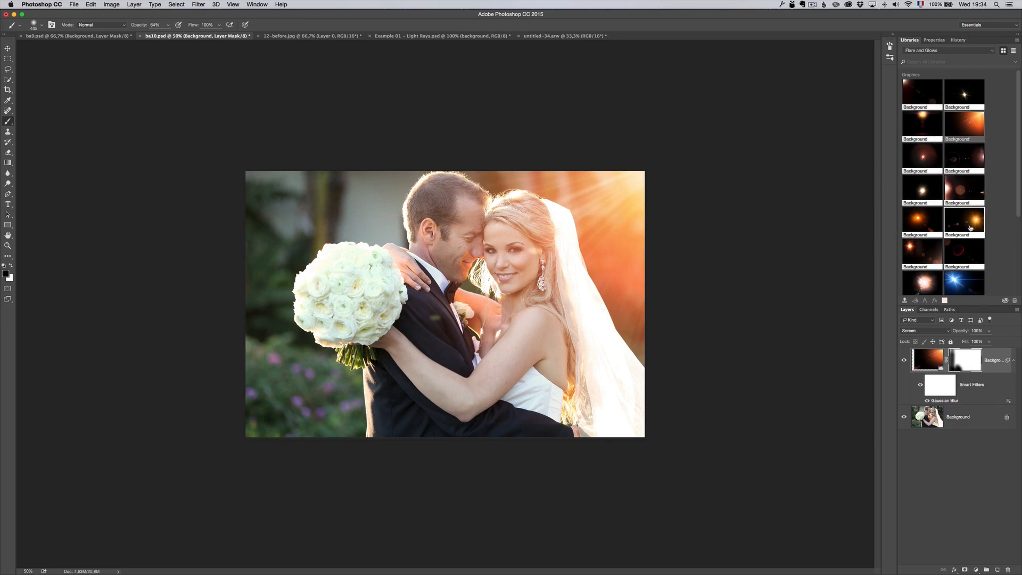
pyautogui.scroll(-2, 953, 213)
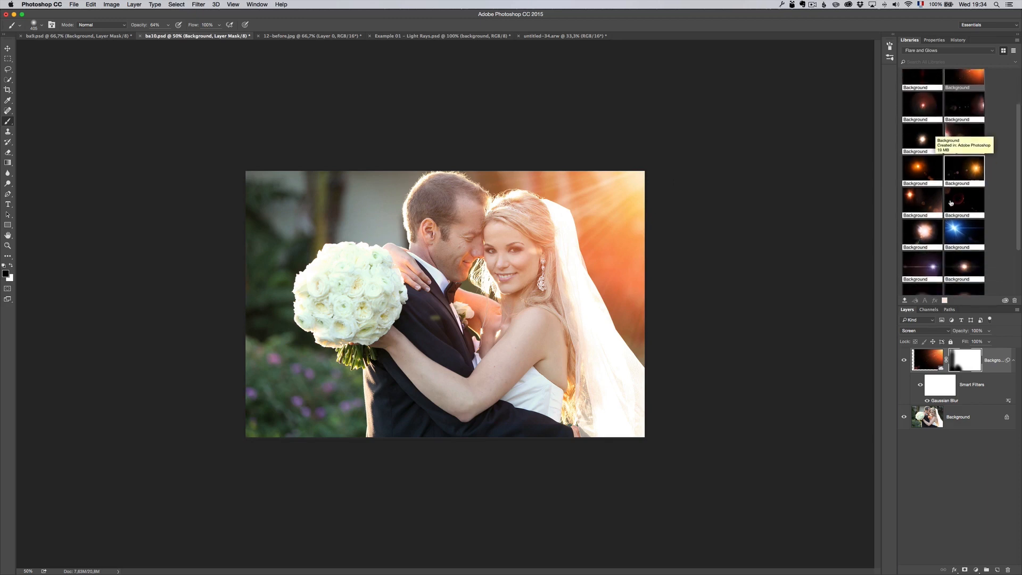
pyautogui.moveTo(952, 209); pyautogui.dragTo(600, 220)
pyautogui.press('Escape')
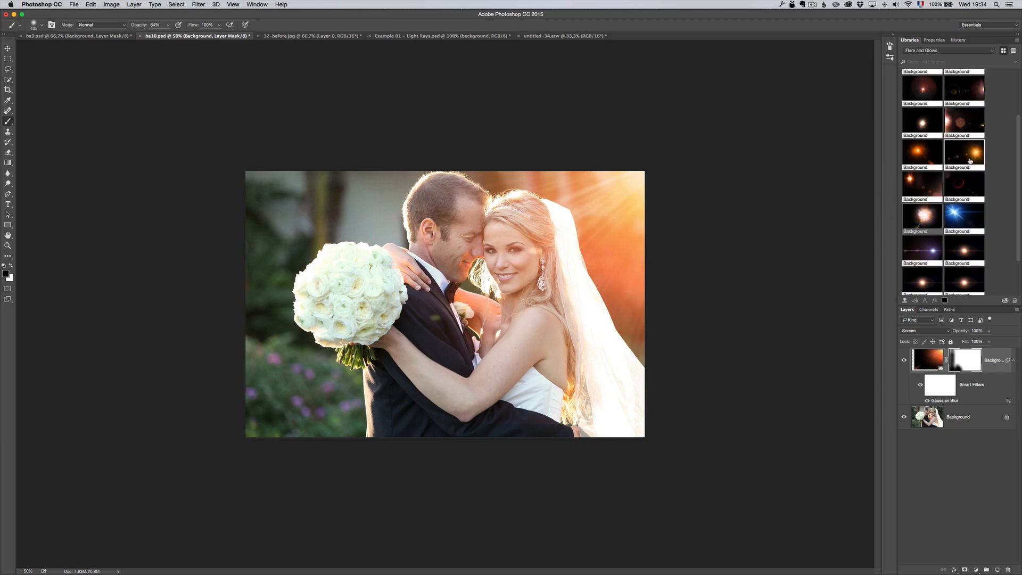
# Step: Place the bright orange sun flare behind the bride's veil near the photo's upper-right corner with Screen blending
pyautogui.scroll(-3, 958, 246)
pyautogui.moveTo(958, 246); pyautogui.dragTo(619, 235)
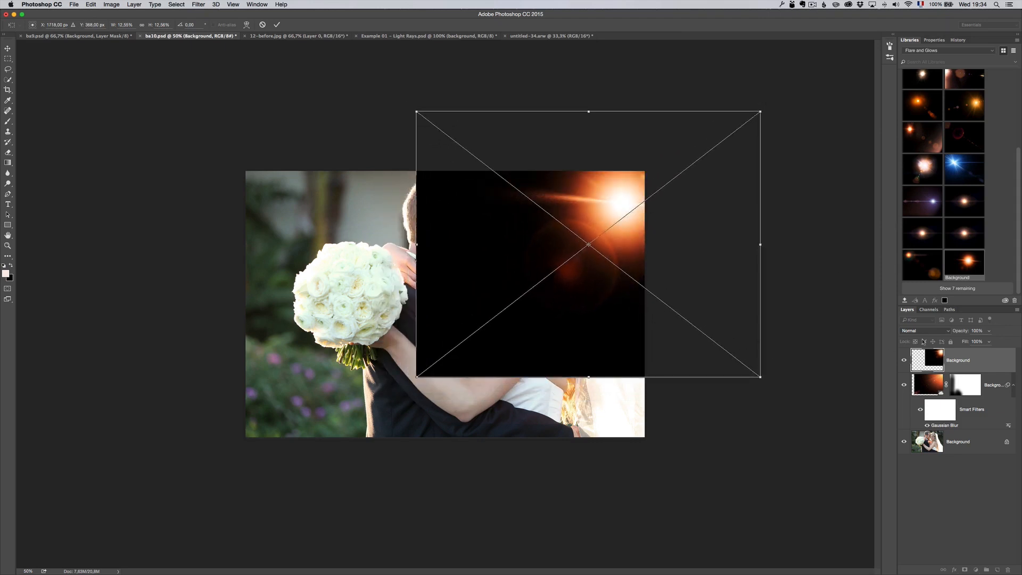
pyautogui.click(925, 332)
pyautogui.click(925, 388)
pyautogui.press('Return')
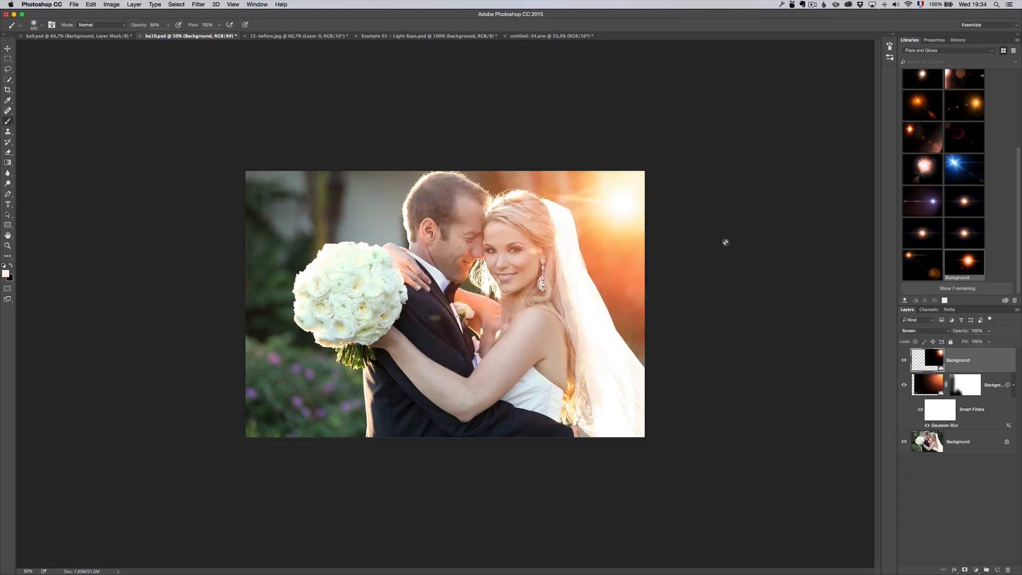
# Step: Move the sun flare layer beneath the blurred ray flare and compare the photo with and without it
pyautogui.click(905, 360)
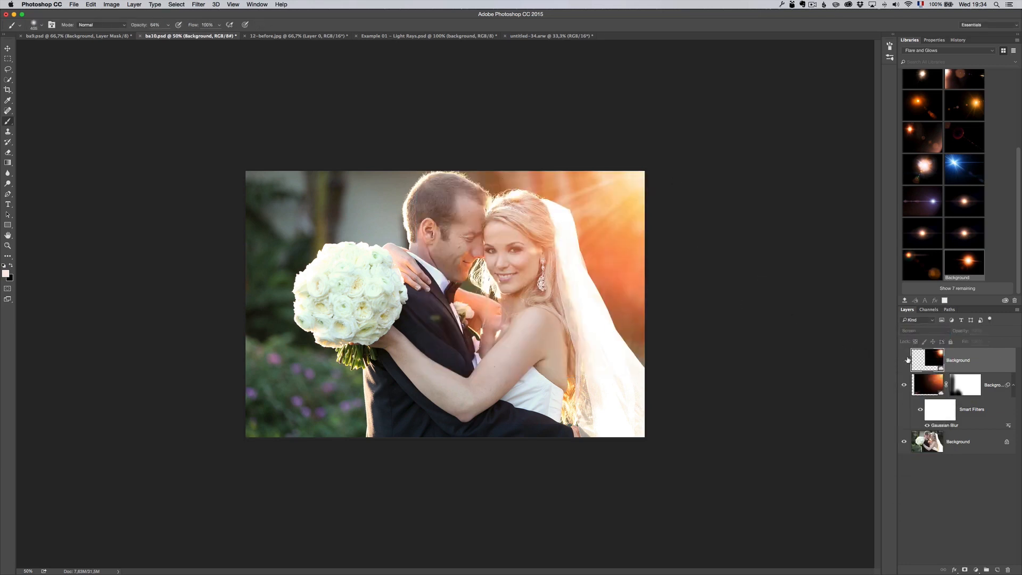
pyautogui.click(905, 386)
pyautogui.click(904, 385)
pyautogui.click(904, 360)
pyautogui.moveTo(964, 362); pyautogui.dragTo(964, 430)
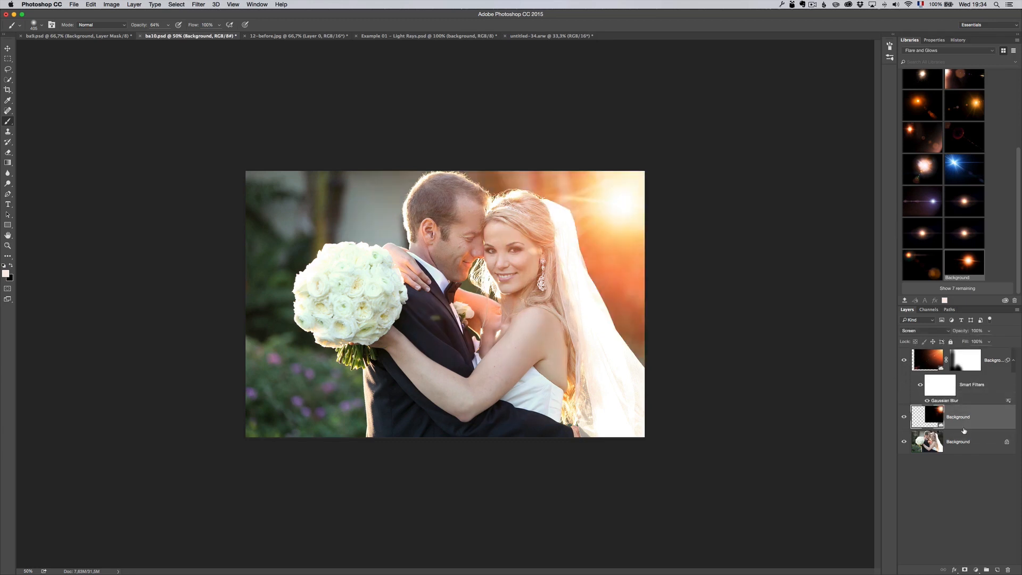
pyautogui.click(905, 410)
pyautogui.click(905, 410)
pyautogui.click(905, 417)
pyautogui.click(905, 417)
# Step: Browse all the flares in the Flare and Glows library, including the remaining ones
pyautogui.click(957, 288)
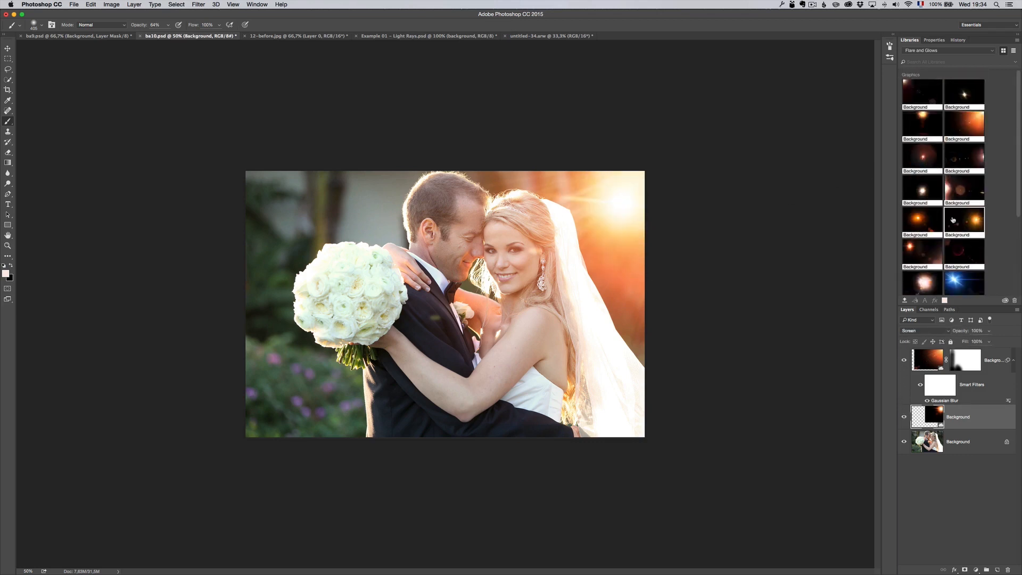
pyautogui.scroll(-5, 954, 219)
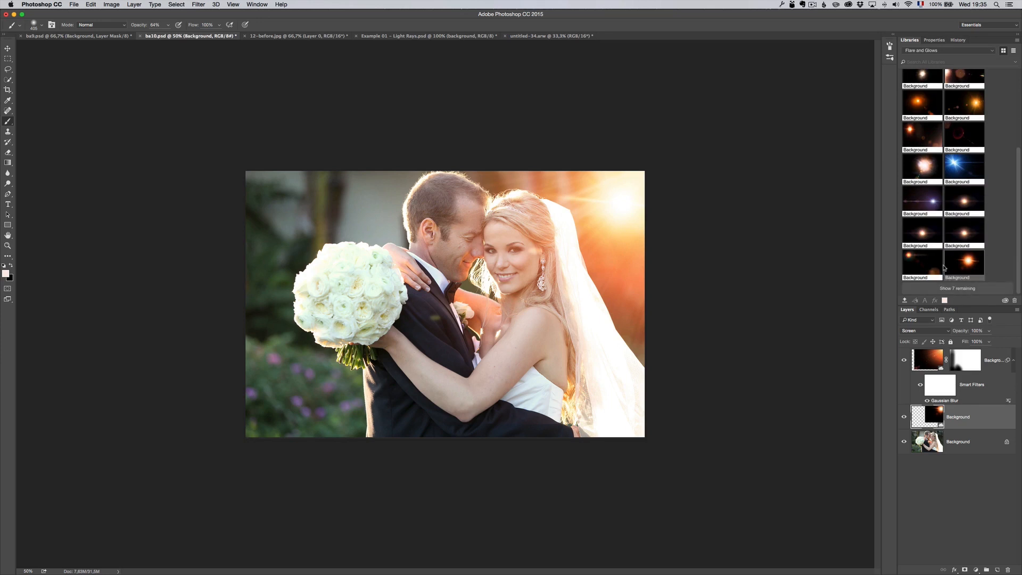
pyautogui.click(957, 289)
pyautogui.scroll(-4, 953, 246)
pyautogui.scroll(10, 953, 213)
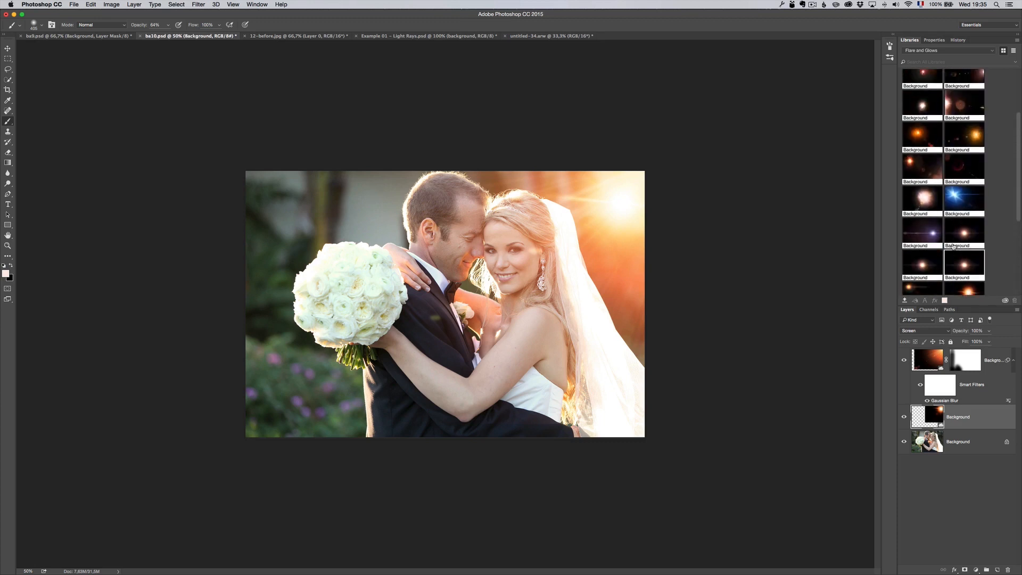
# Step: Switch to the Bokeh and links library and show its remaining textures
pyautogui.click(963, 51)
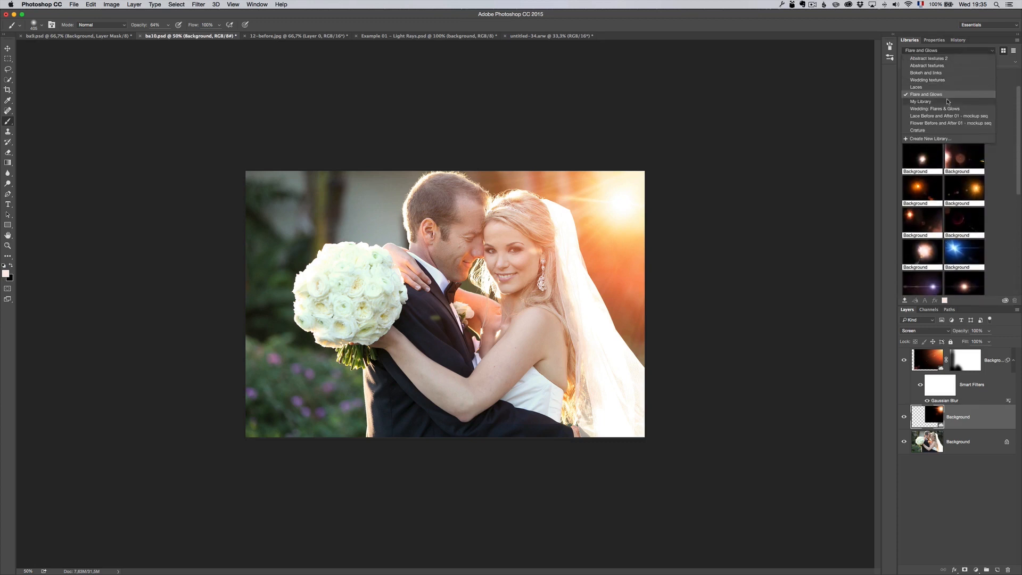
pyautogui.click(946, 73)
pyautogui.scroll(-3, 956, 245)
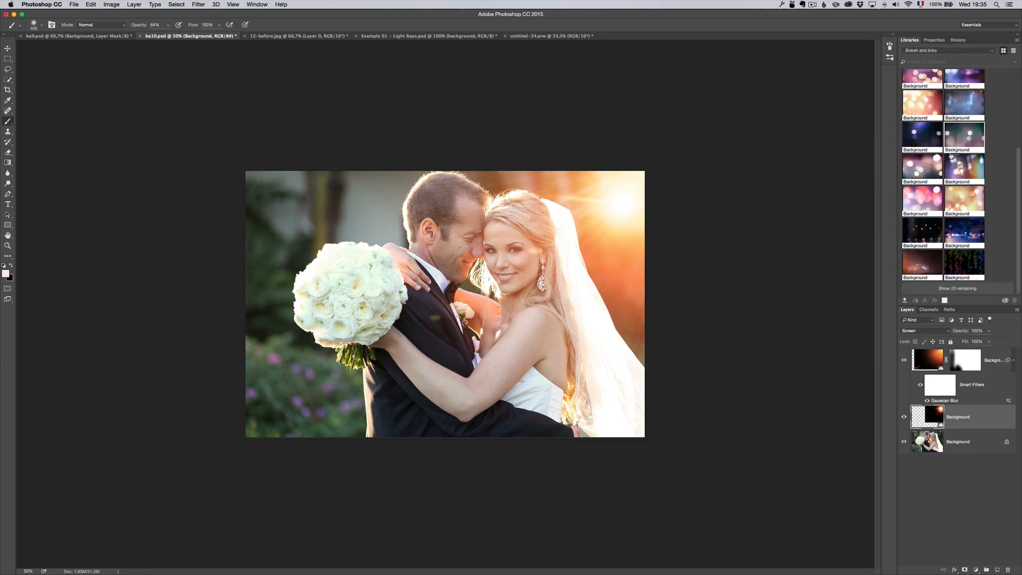
pyautogui.click(958, 290)
pyautogui.scroll(-5, 937, 180)
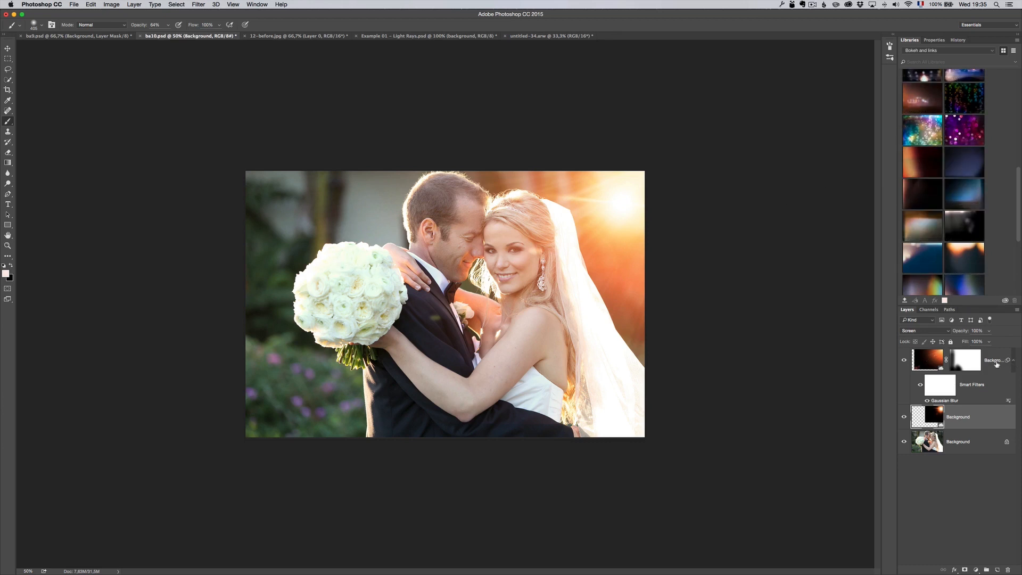
# Step: Place the orange light-leak texture above the ray flare with Screen blending and stretch it across the full photo width
pyautogui.click(923, 361)
pyautogui.moveTo(914, 166); pyautogui.dragTo(462, 307)
pyautogui.click(937, 331)
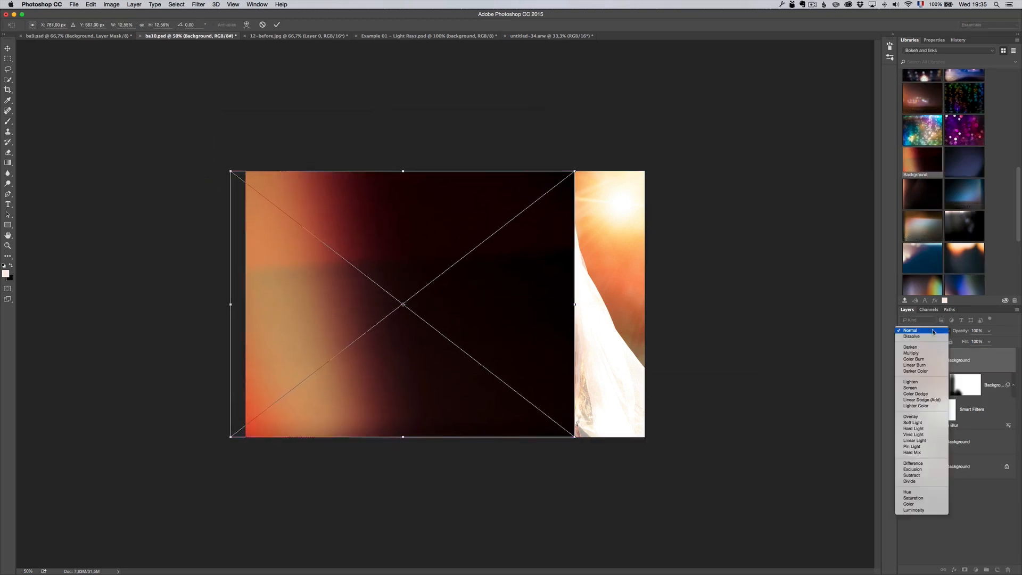
pyautogui.click(926, 388)
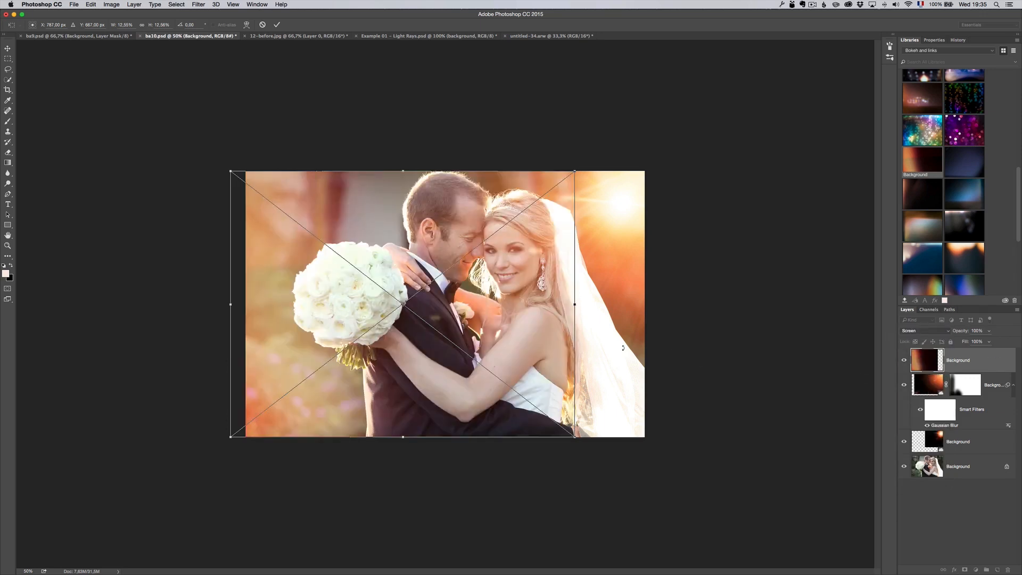
pyautogui.moveTo(575, 305); pyautogui.dragTo(651, 305)
pyautogui.moveTo(510, 305)
pyautogui.mouseDown()
pyautogui.moveTo(528, 305)
pyautogui.moveTo(519, 306)
pyautogui.mouseUp()
pyautogui.press('Return')
pyautogui.press('b')
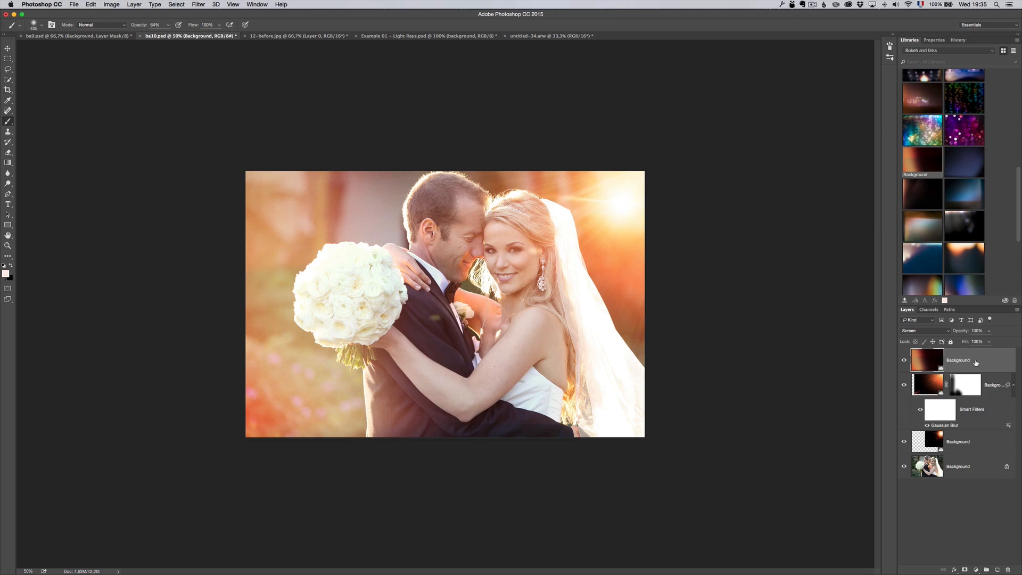
# Step: Add a Solid Color fill layer in brown #ac826c above the orange light-leak layer
pyautogui.click(976, 570)
pyautogui.click(976, 418)
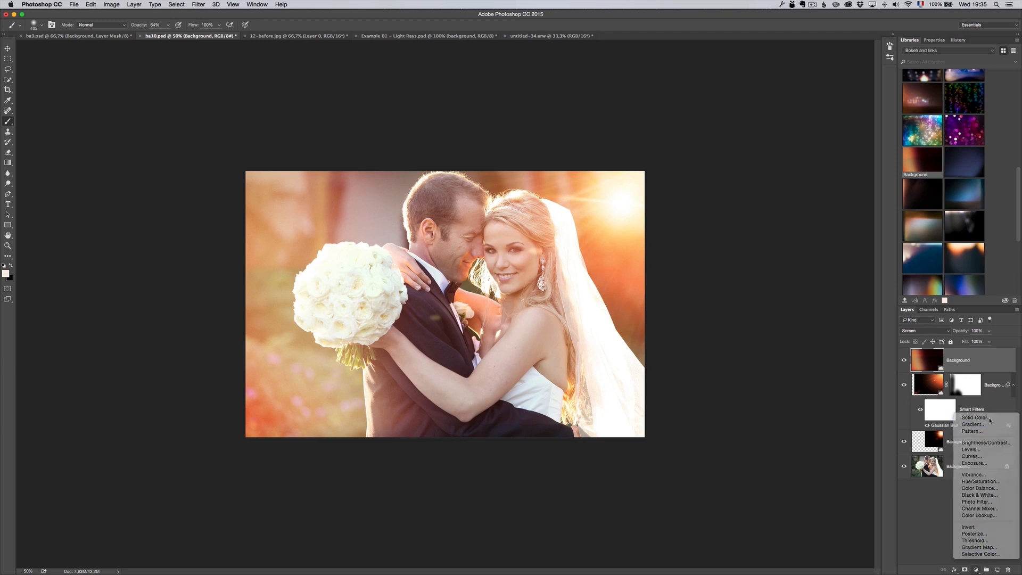
pyautogui.click(727, 187)
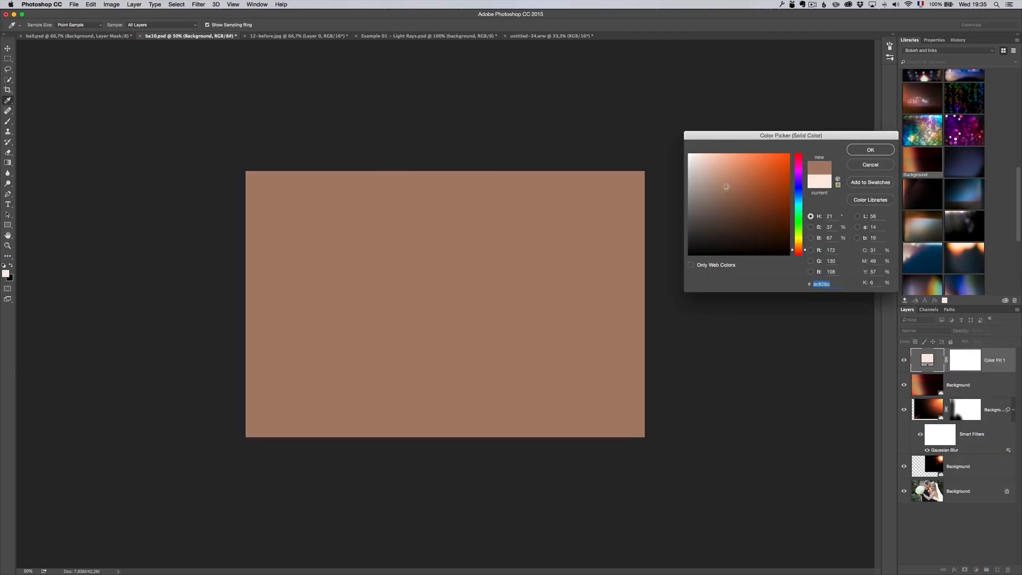
pyautogui.click(862, 153)
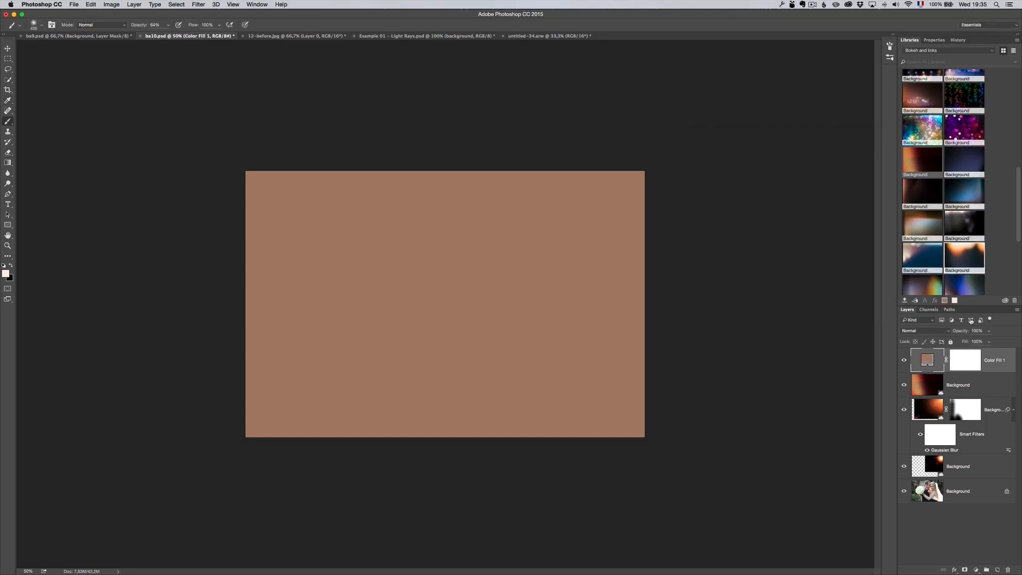
# Step: Place the ornate lace frame from the Laces library above the colour fill and stretch it across the full photo width
pyautogui.moveTo(1015, 197); pyautogui.dragTo(1016, 79)
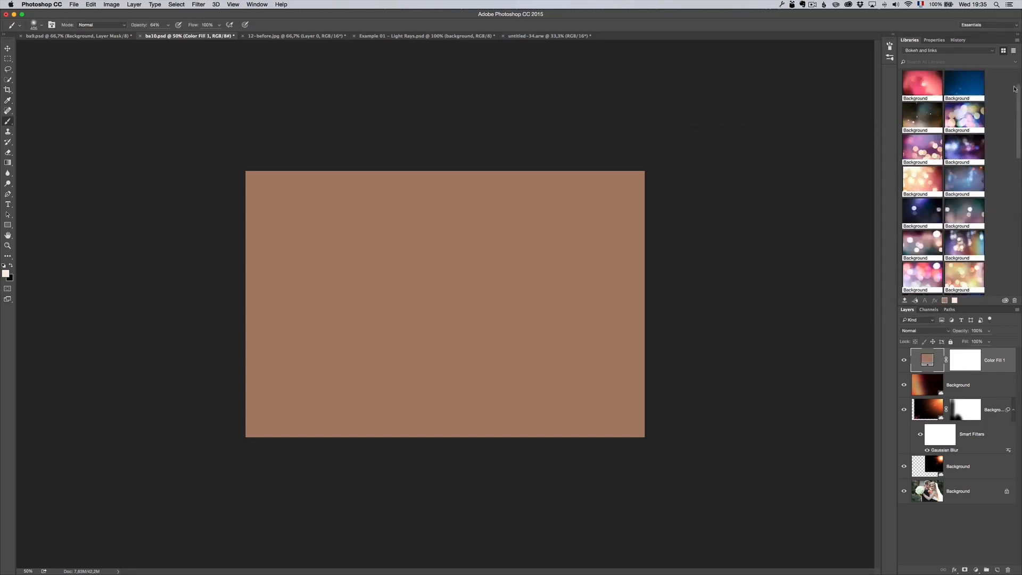
pyautogui.click(994, 54)
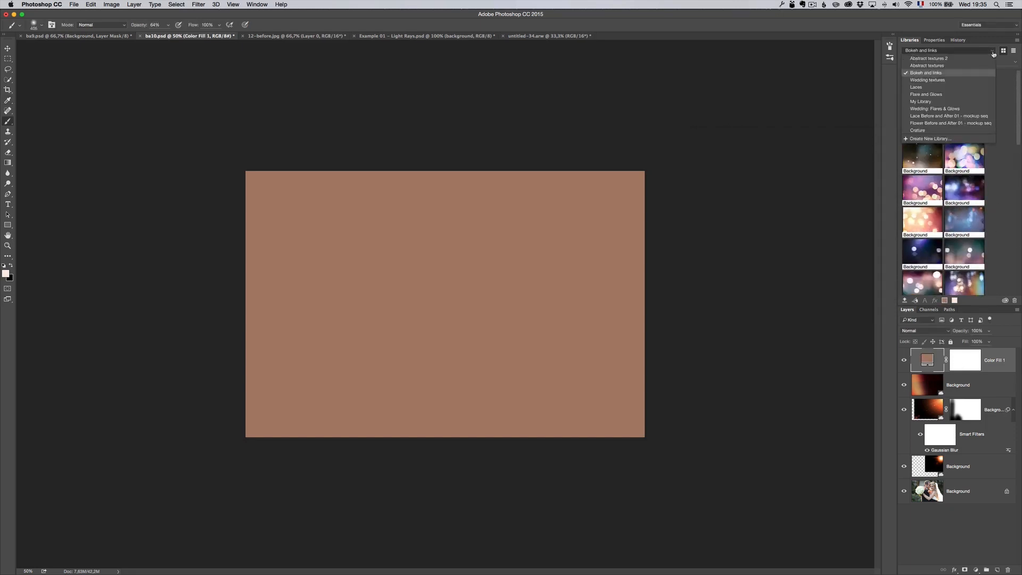
pyautogui.click(965, 93)
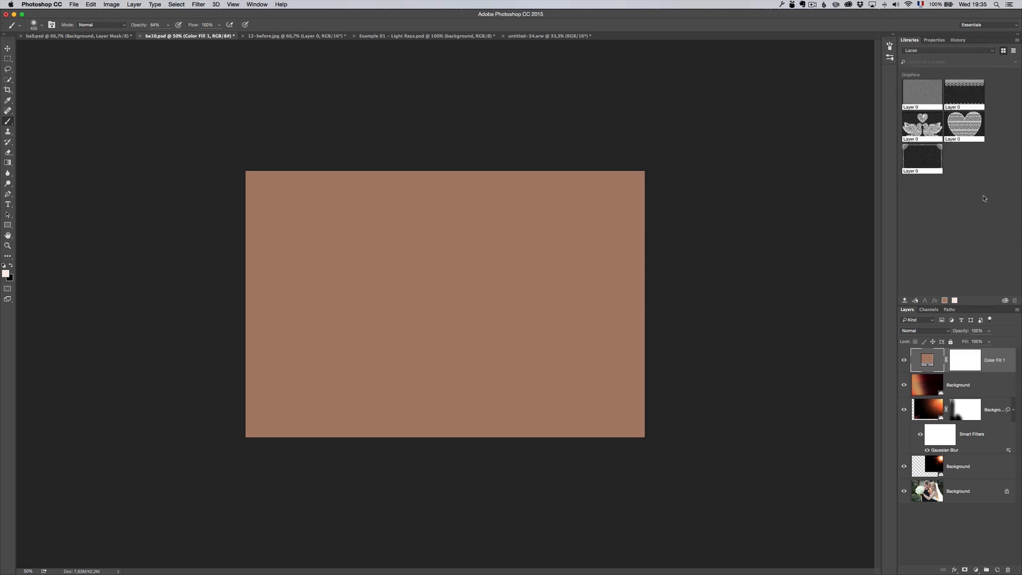
pyautogui.moveTo(923, 158); pyautogui.dragTo(448, 295)
pyautogui.moveTo(597, 437); pyautogui.dragTo(646, 436)
pyautogui.press('Return')
pyautogui.press('b')
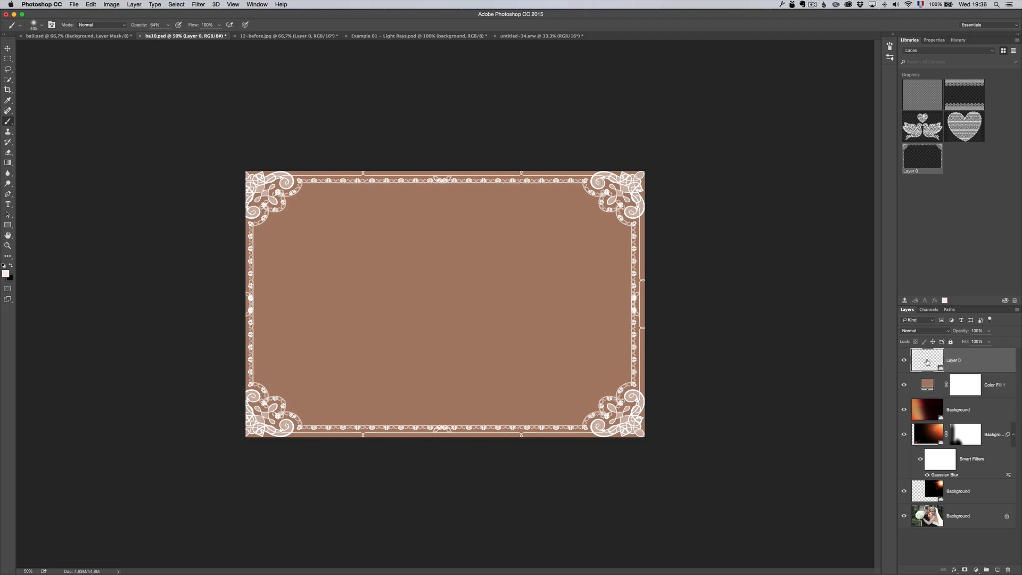
# Step: Select the area inside the lace frame with the Magic Wand and fill it with black on the colour fill's mask
pyautogui.moveTo(8, 80); pyautogui.dragTo(51, 88)
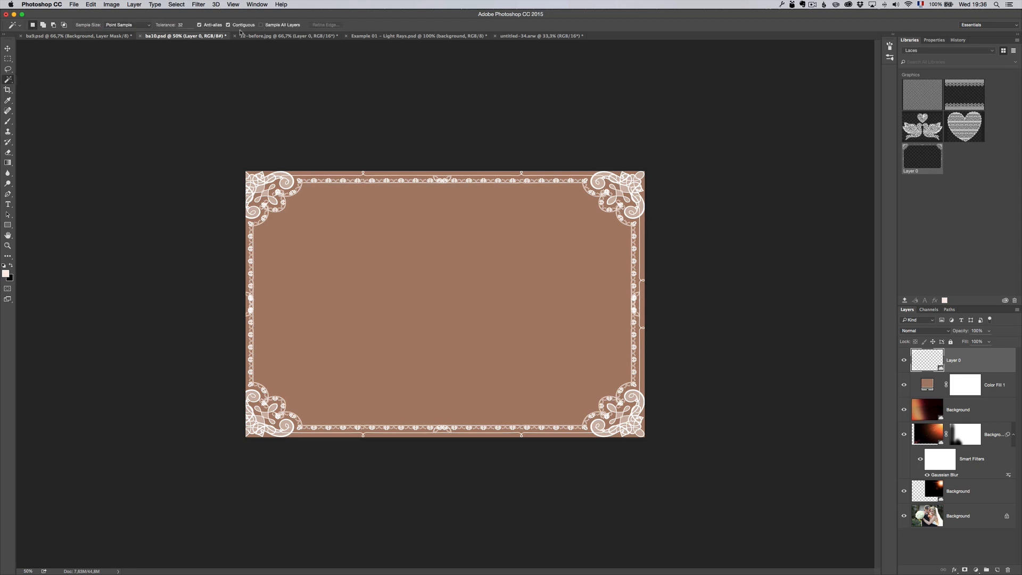
pyautogui.click(454, 303)
pyautogui.hotkey('alt', '[')
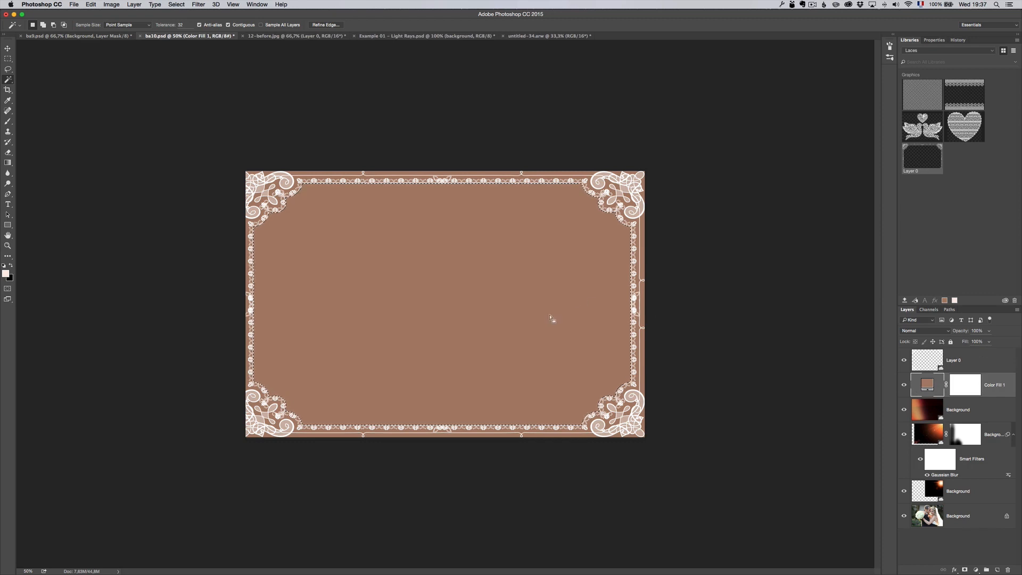
pyautogui.click(970, 384)
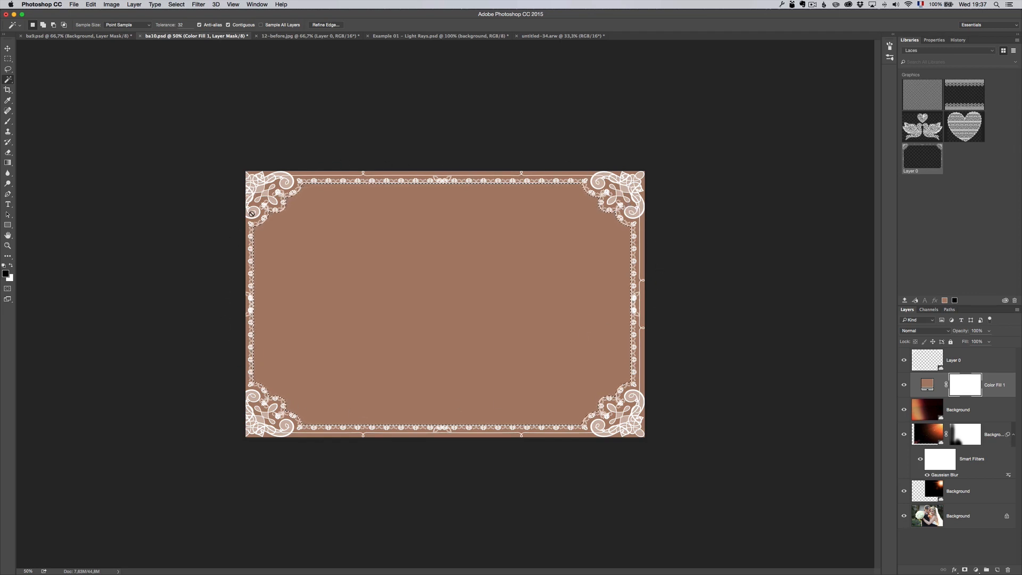
pyautogui.click(74, 5)
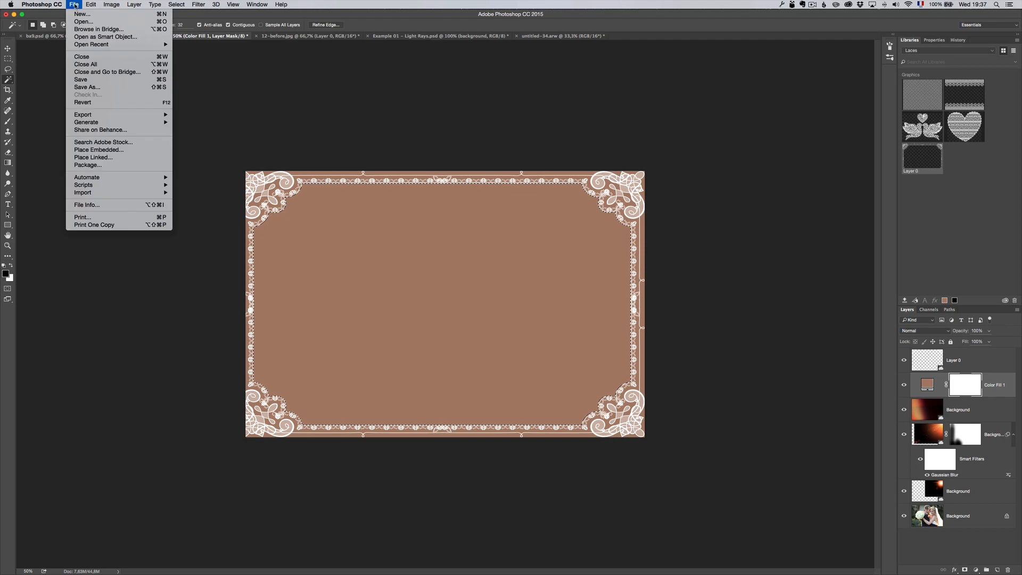
pyautogui.moveTo(91, 5)
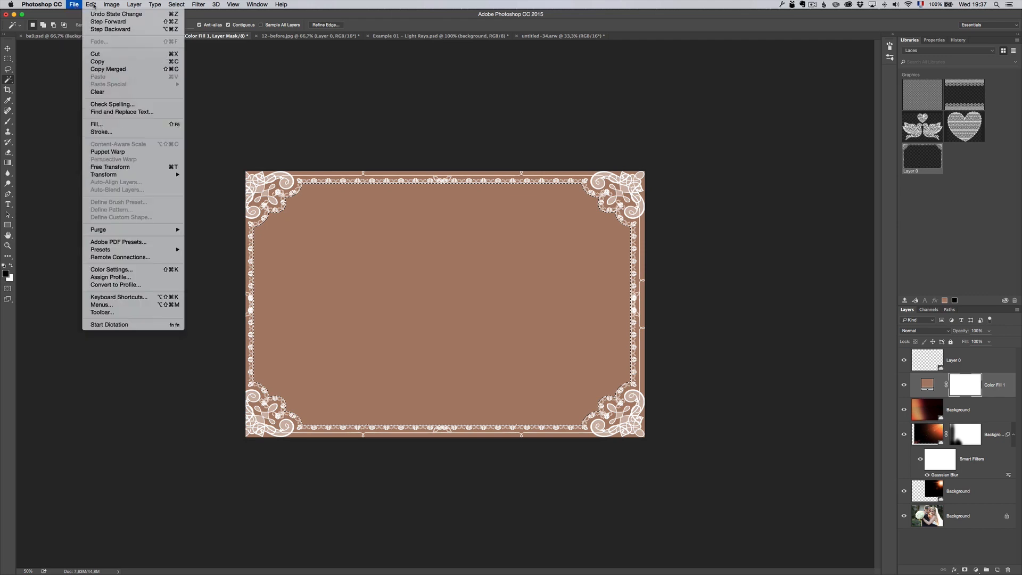
pyautogui.click(121, 123)
pyautogui.click(329, 137)
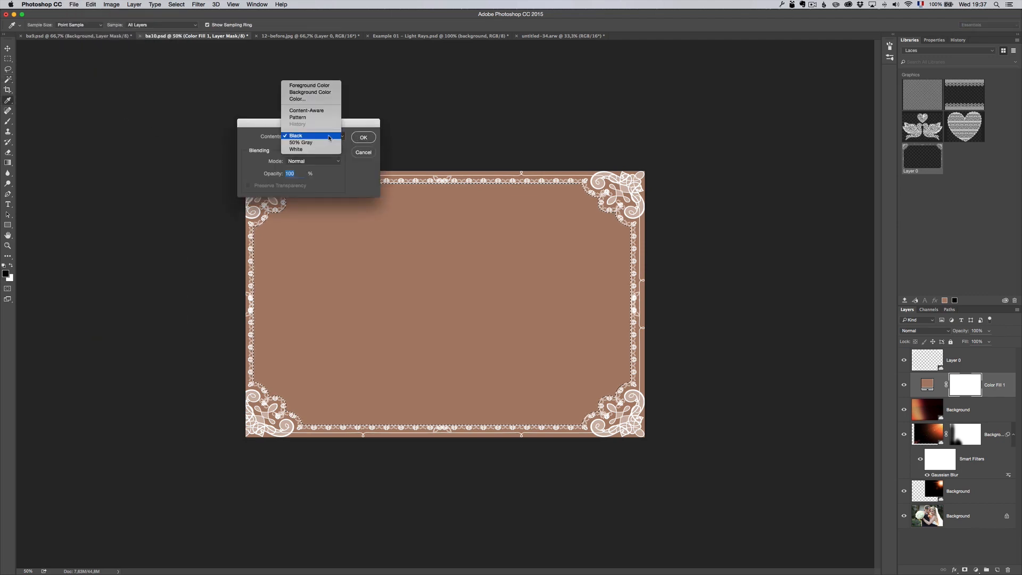
pyautogui.click(329, 137)
pyautogui.click(363, 137)
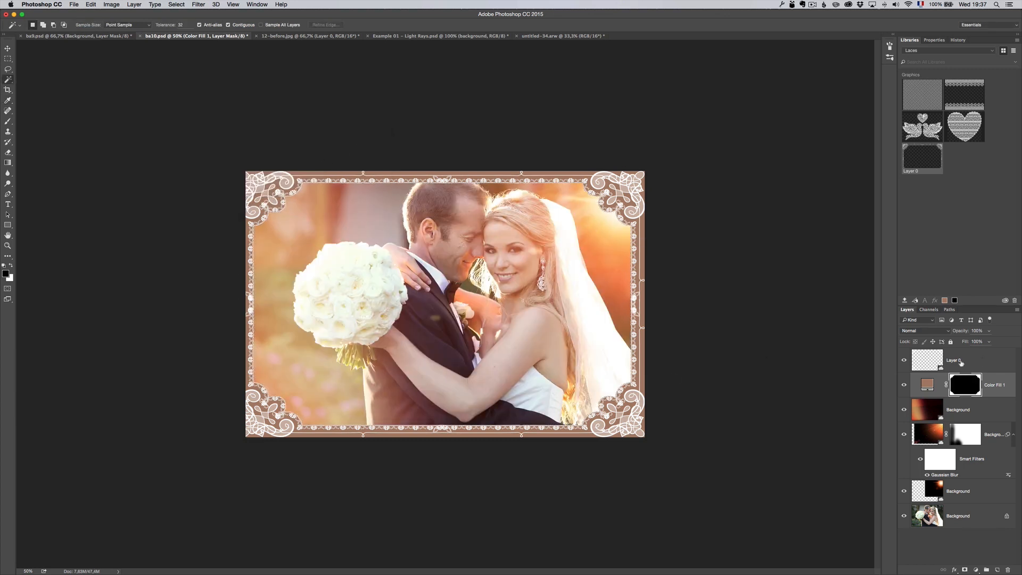
# Step: Change the Color Fill 1 layer behind the lace border to a pale pink
pyautogui.click(927, 384)
pyautogui.doubleClick(927, 383)
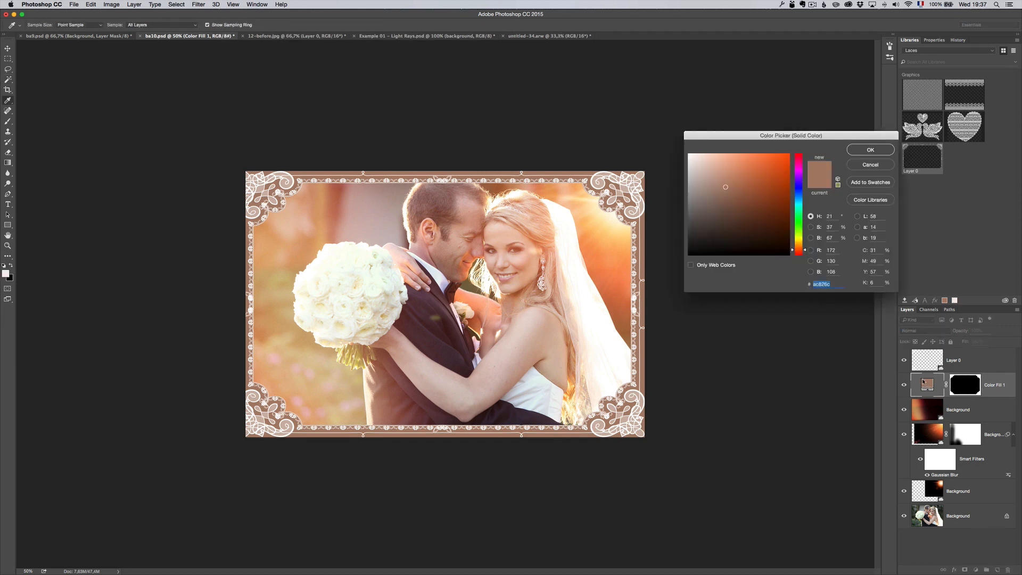
pyautogui.click(703, 171)
pyautogui.moveTo(703, 171); pyautogui.dragTo(701, 164)
pyautogui.click(863, 152)
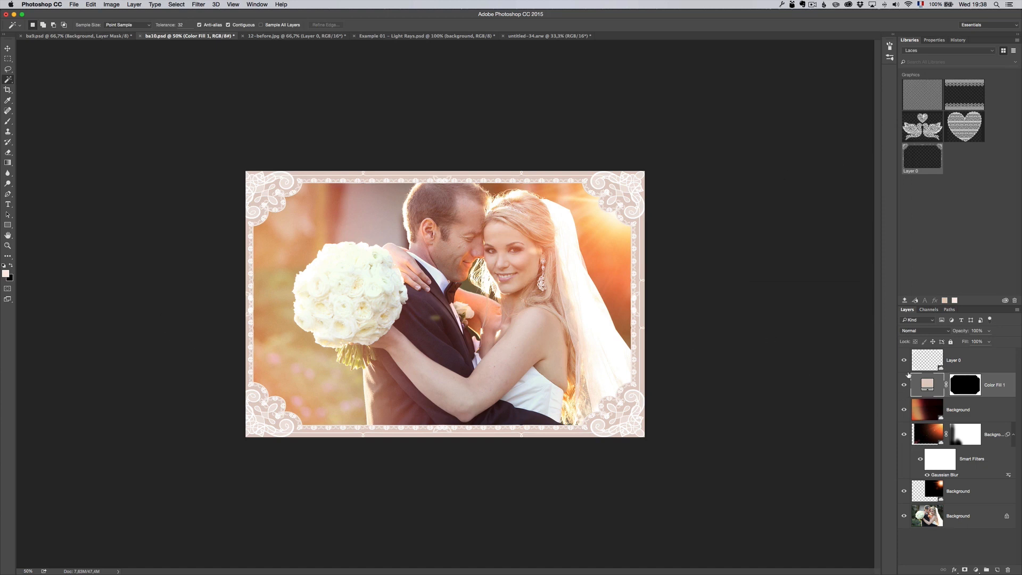
# Step: Hide every layer above the original photo, and show them again one by one from the sun flare up to the lace
pyautogui.moveTo(904, 363); pyautogui.dragTo(906, 501)
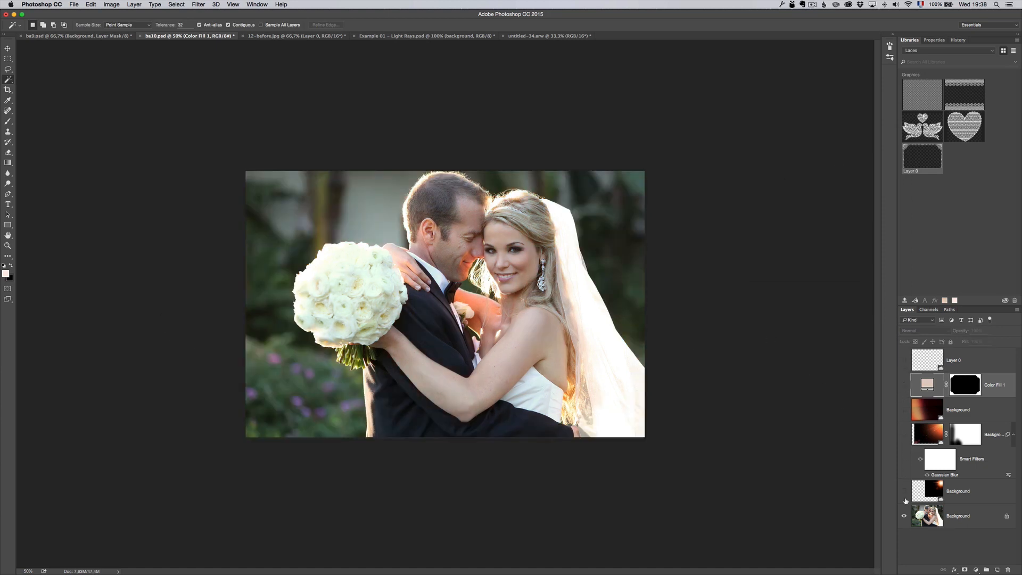
pyautogui.click(904, 493)
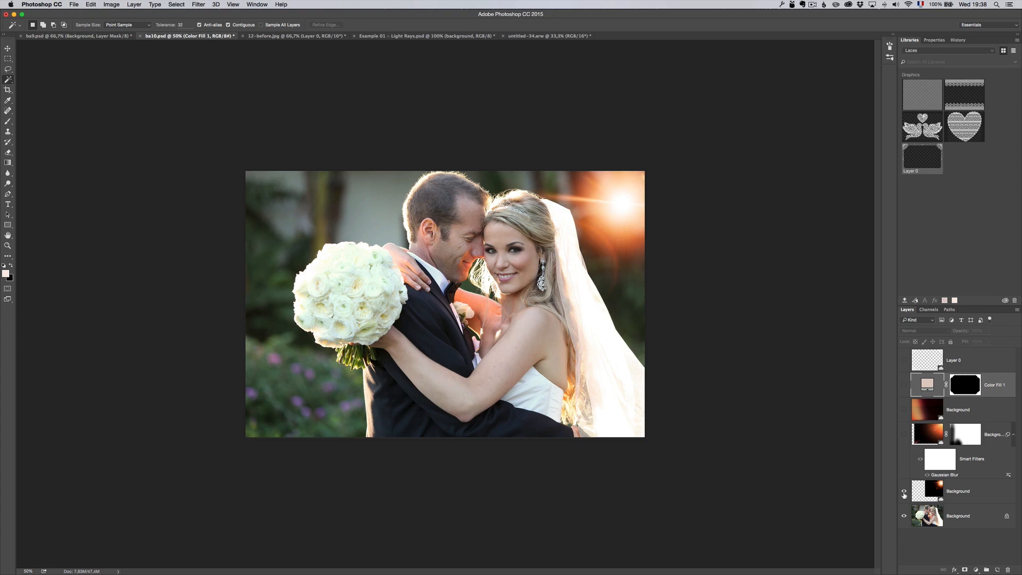
pyautogui.click(906, 433)
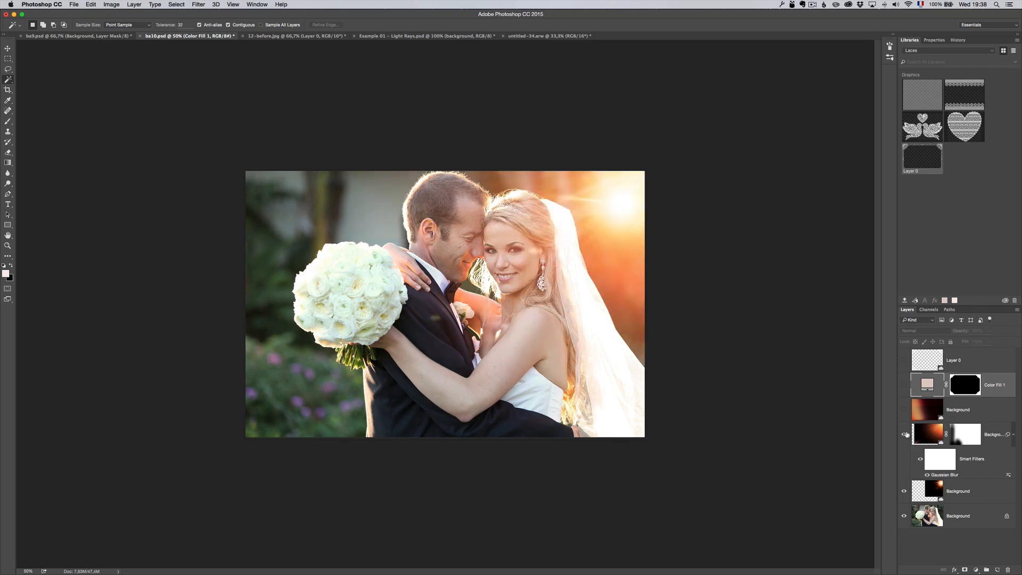
pyautogui.click(904, 410)
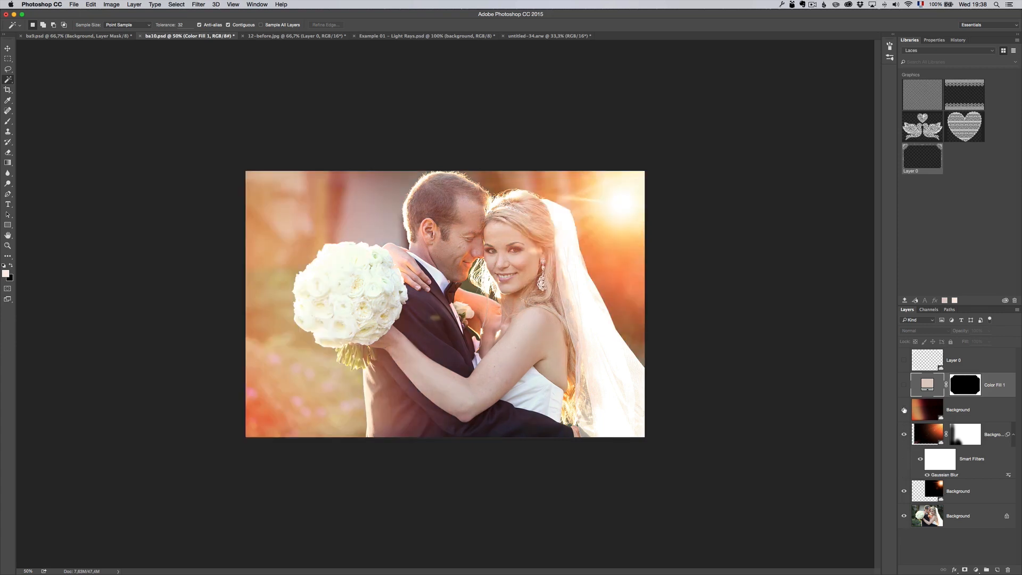
pyautogui.click(904, 385)
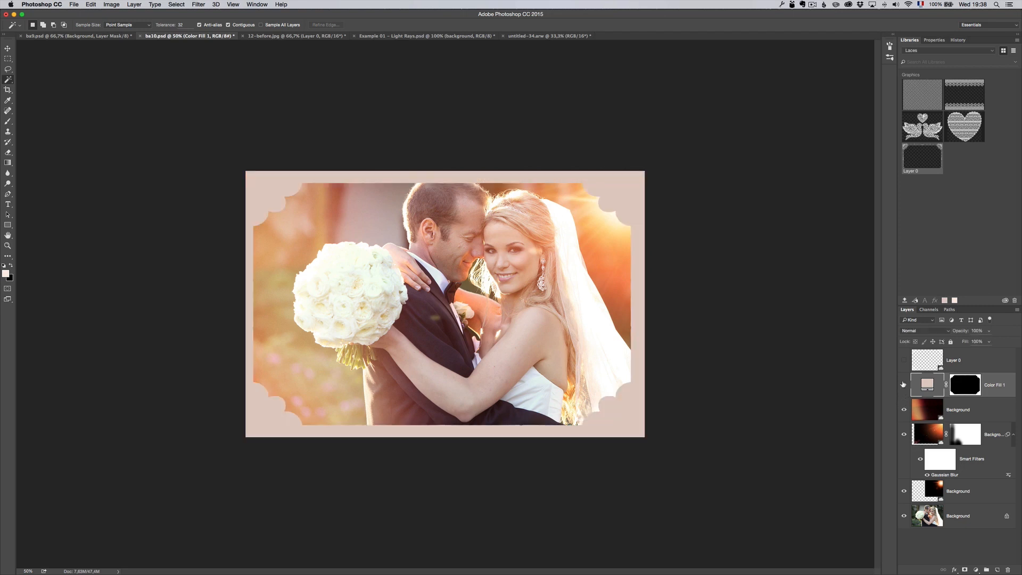
pyautogui.click(905, 361)
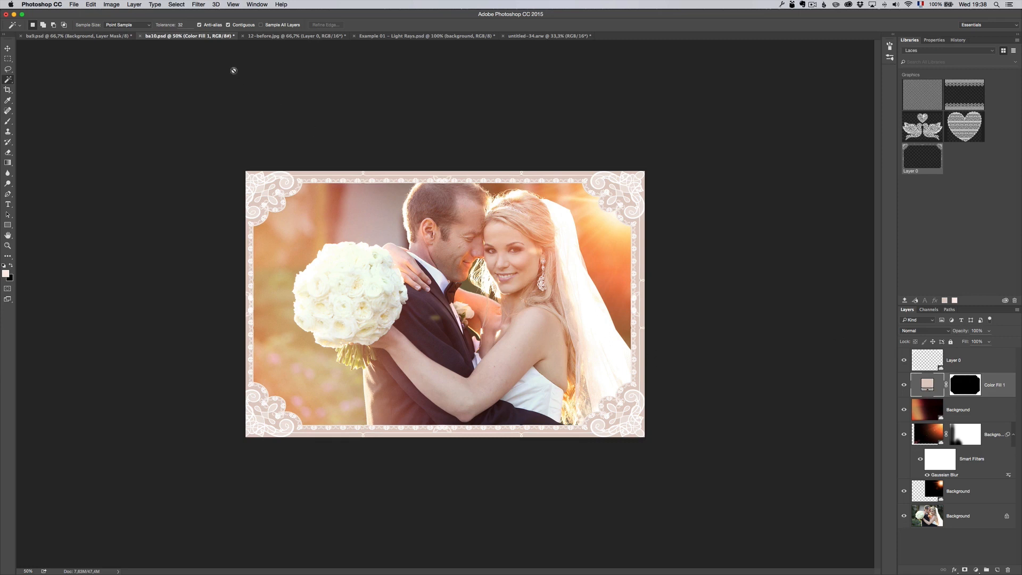
# Step: Re-enable the couple's layer mask in the 12-before.jpg document and look through the Bokeh and links library
pyautogui.click(273, 36)
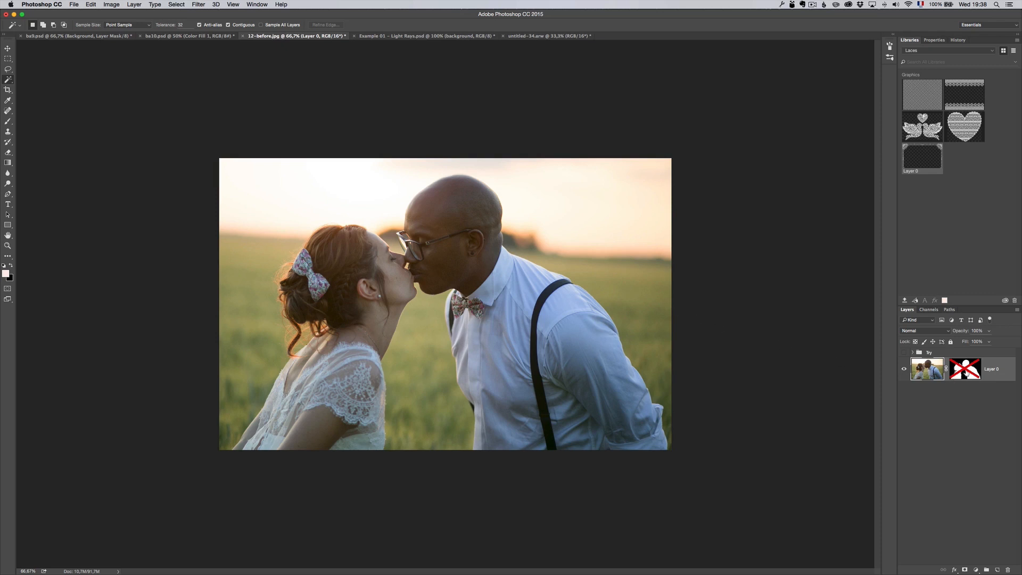
pyautogui.keyDown('shift'); pyautogui.click(968, 375); pyautogui.keyUp('shift')
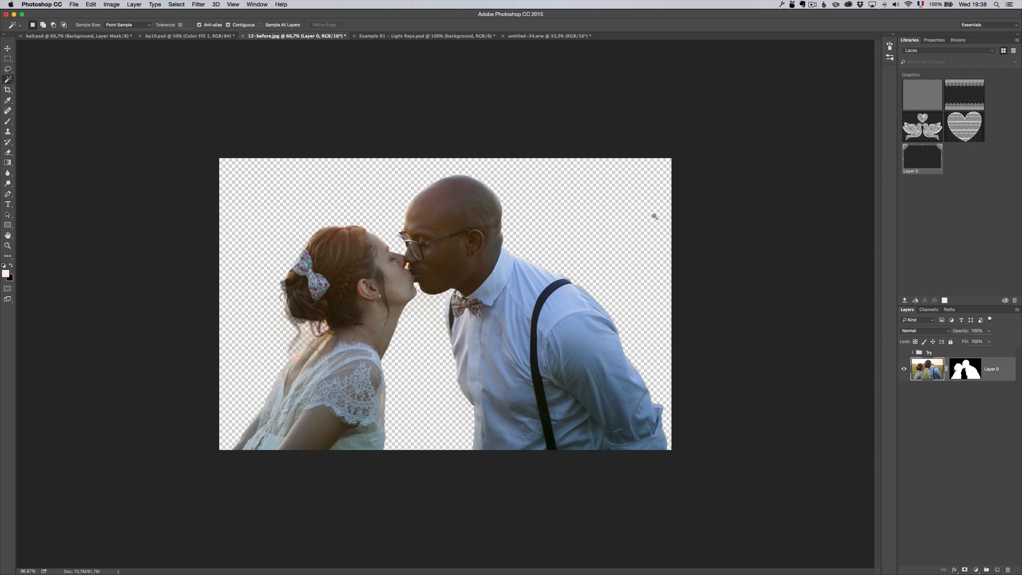
pyautogui.click(964, 51)
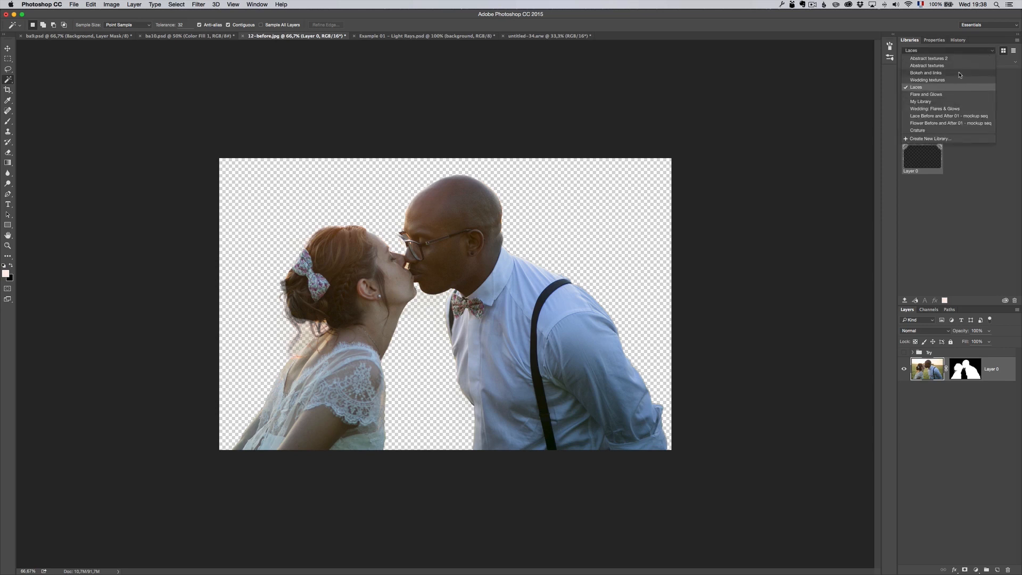
pyautogui.click(960, 72)
pyautogui.scroll(-2, 953, 247)
pyautogui.scroll(-1, 952, 248)
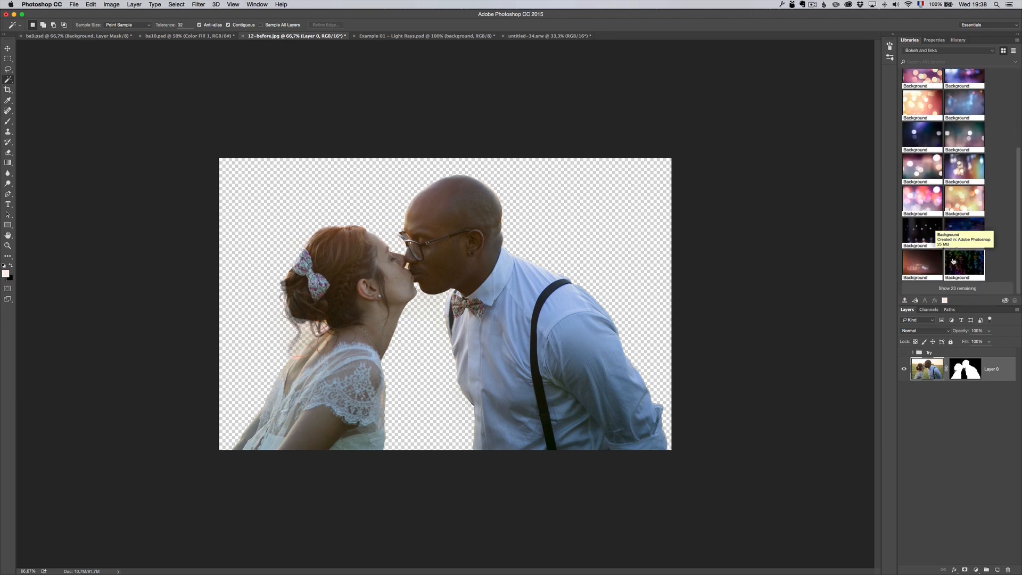
pyautogui.scroll(3, 932, 231)
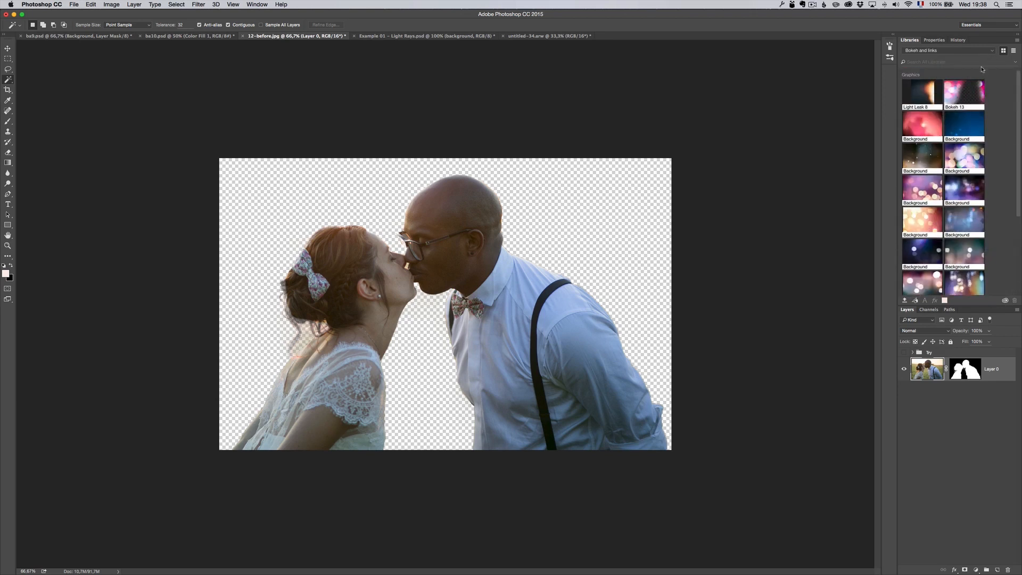
# Step: Place the blurred forest road from the Abstract textures library and scale and position it to cover the whole canvas
pyautogui.click(993, 51)
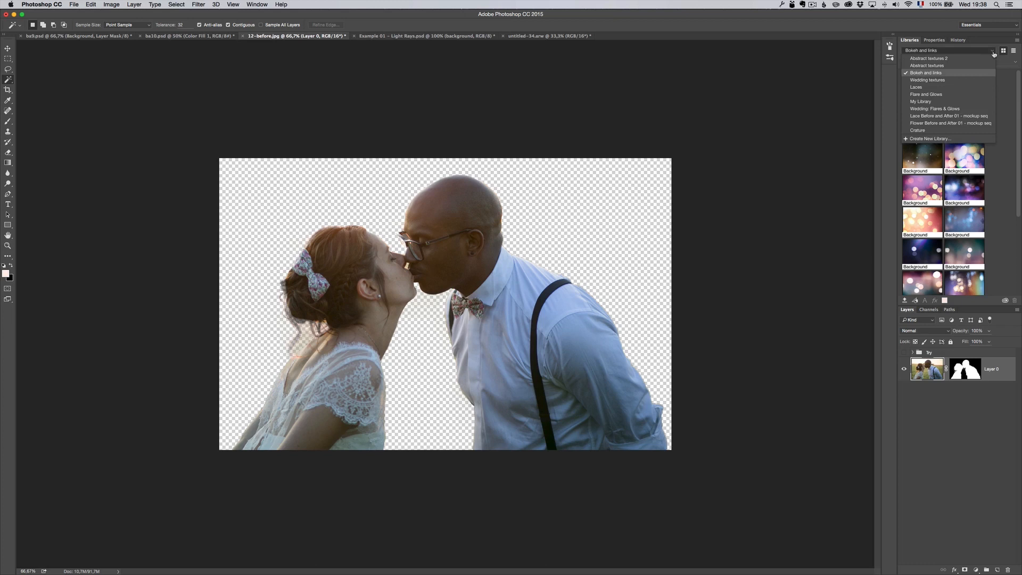
pyautogui.click(966, 66)
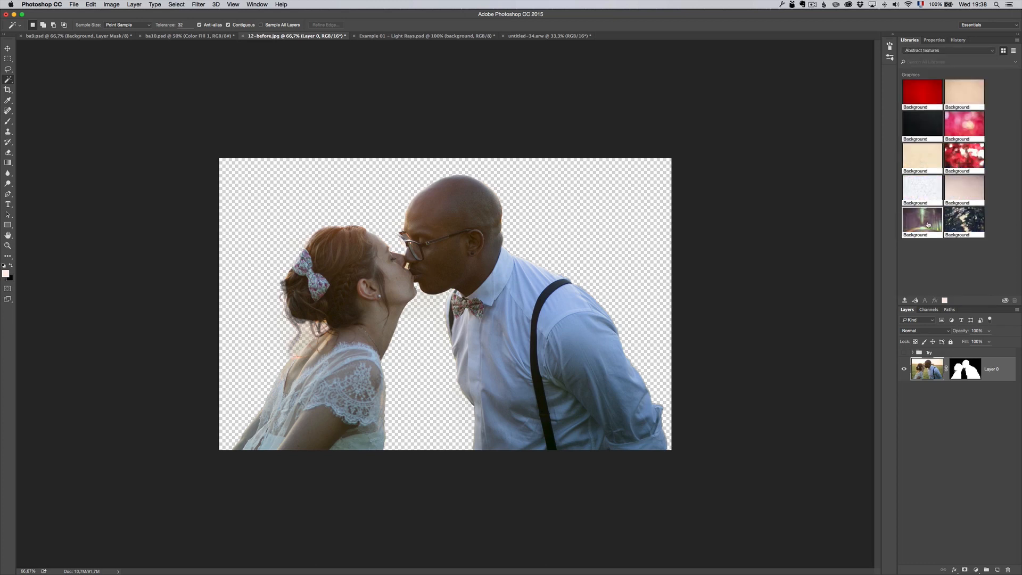
pyautogui.moveTo(928, 225); pyautogui.dragTo(482, 278)
pyautogui.moveTo(568, 268); pyautogui.dragTo(506, 286)
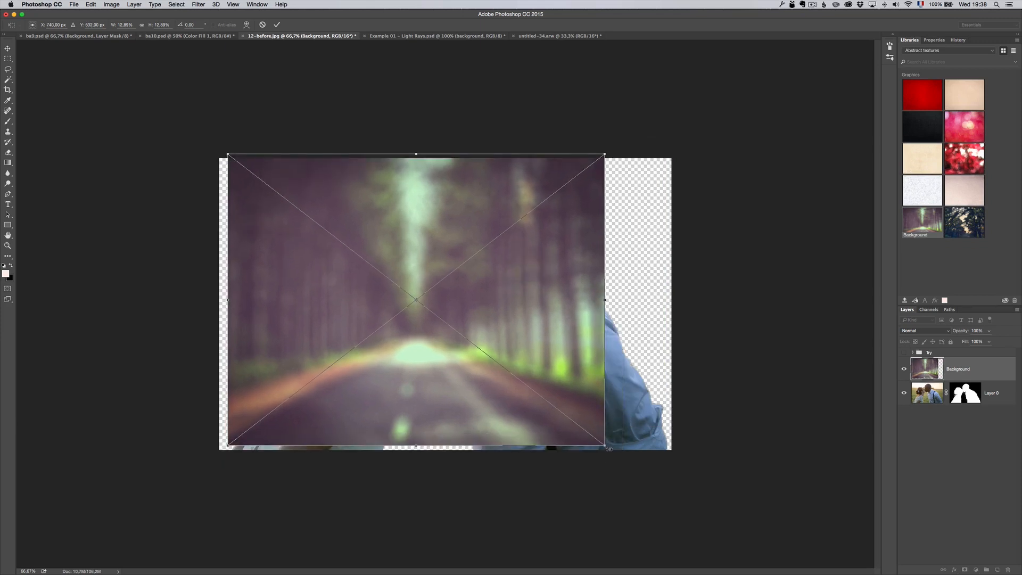
pyautogui.moveTo(606, 445); pyautogui.dragTo(698, 470)
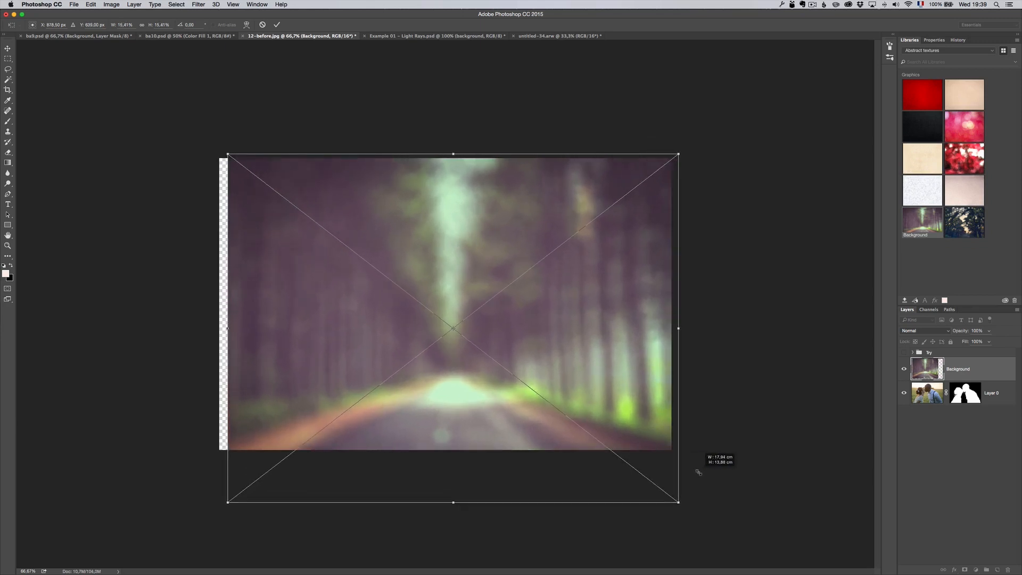
pyautogui.moveTo(228, 154); pyautogui.dragTo(217, 143)
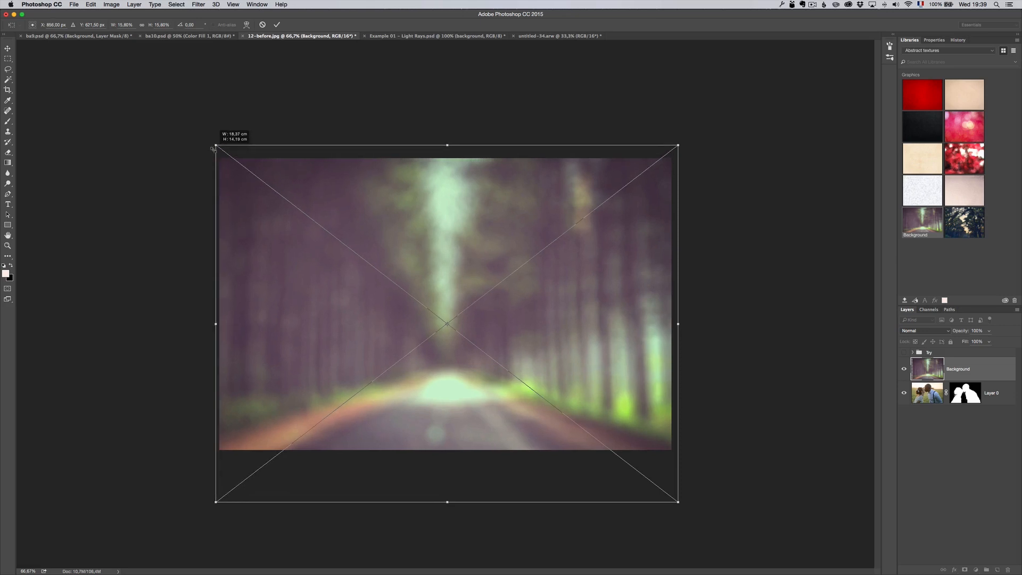
pyautogui.moveTo(422, 216); pyautogui.dragTo(426, 176)
pyautogui.press('Return')
pyautogui.press('w')
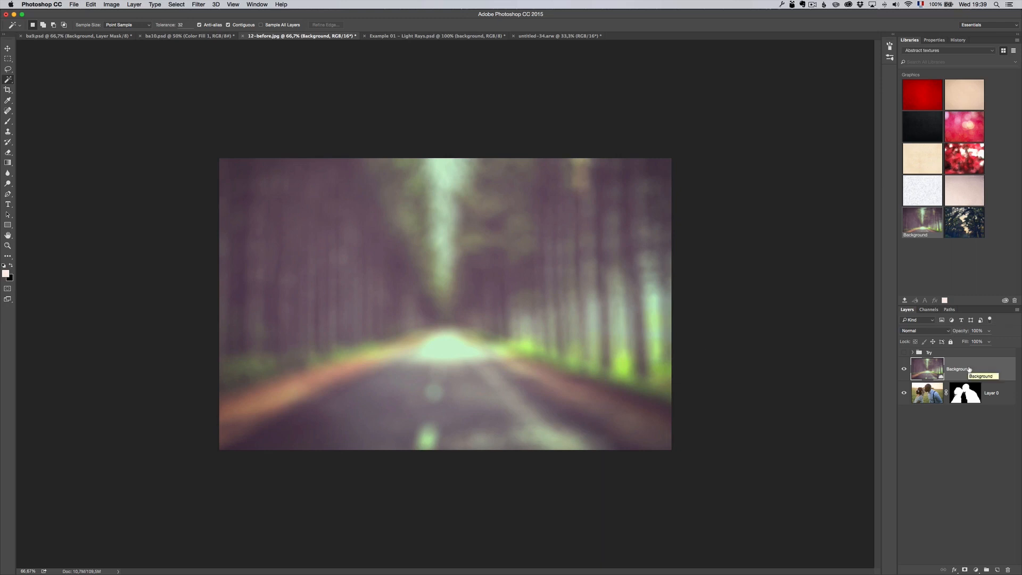
# Step: Move the forest road layer beneath the masked couple and make the couple's layer active
pyautogui.moveTo(978, 409); pyautogui.dragTo(979, 412)
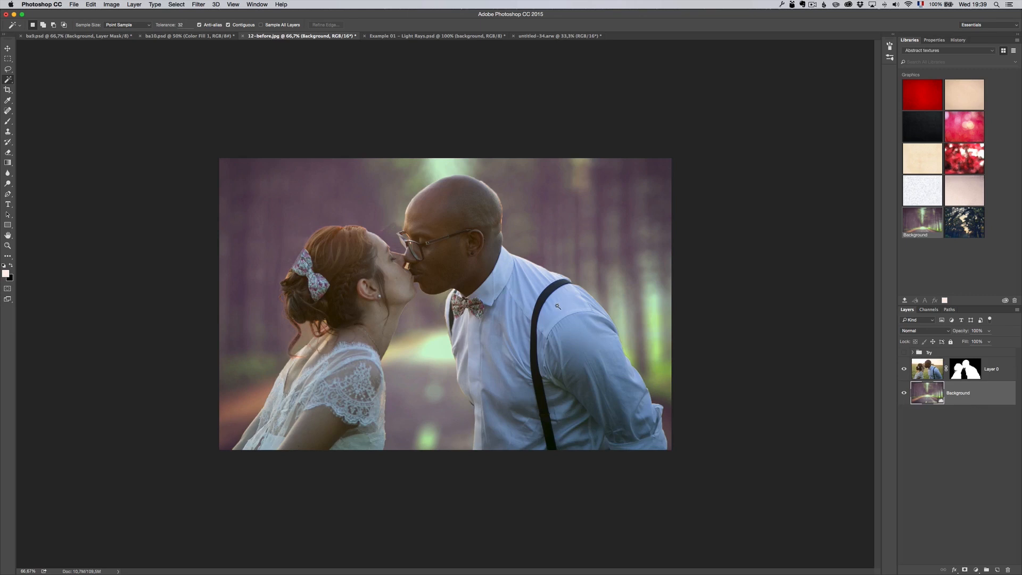
pyautogui.click(937, 370)
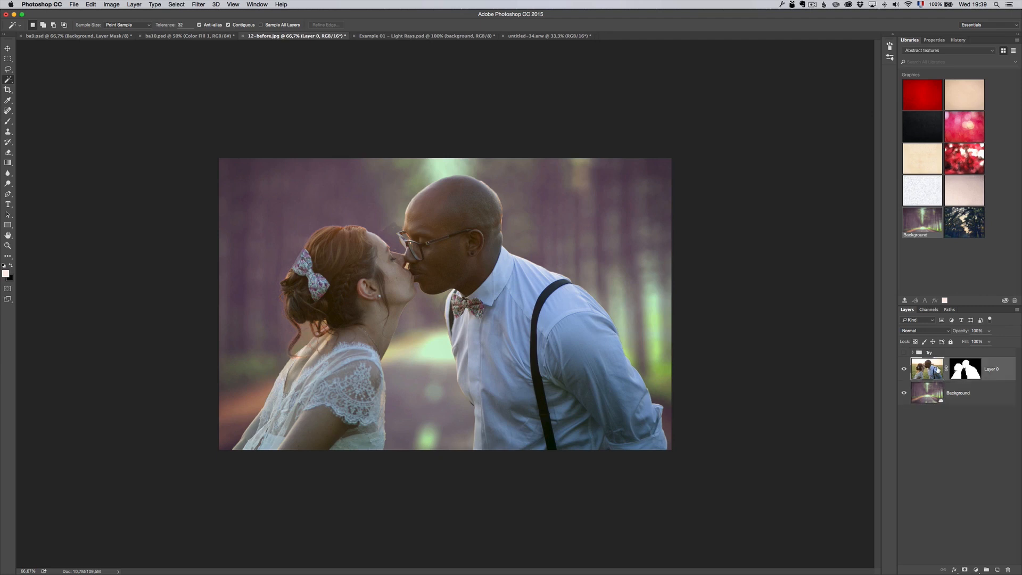
# Step: Apply the Camera Raw Filter to the couple's layer with a cooler temperature and the tint set to -13
pyautogui.click(199, 7)
pyautogui.click(212, 59)
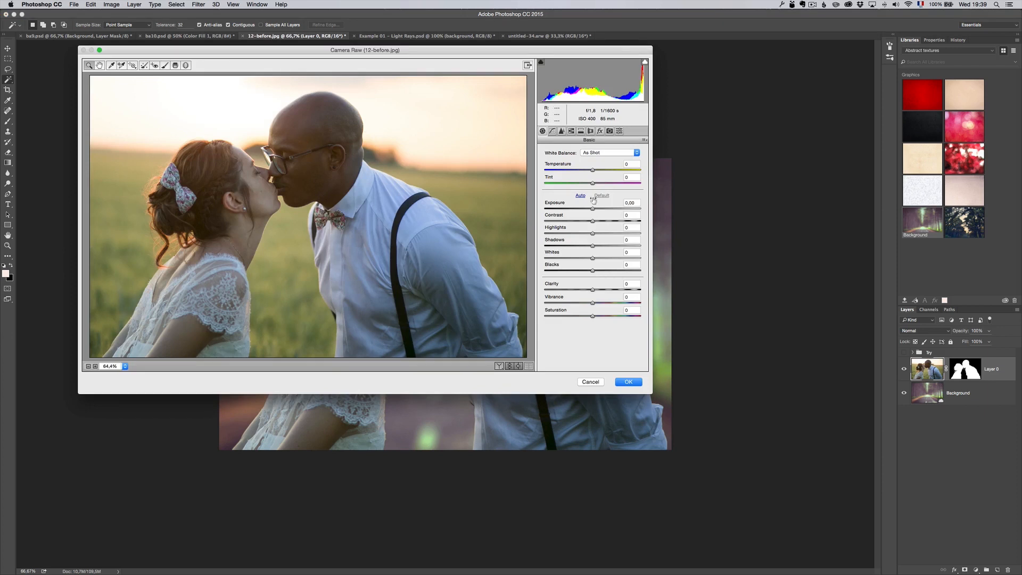
pyautogui.moveTo(593, 170); pyautogui.dragTo(587, 185)
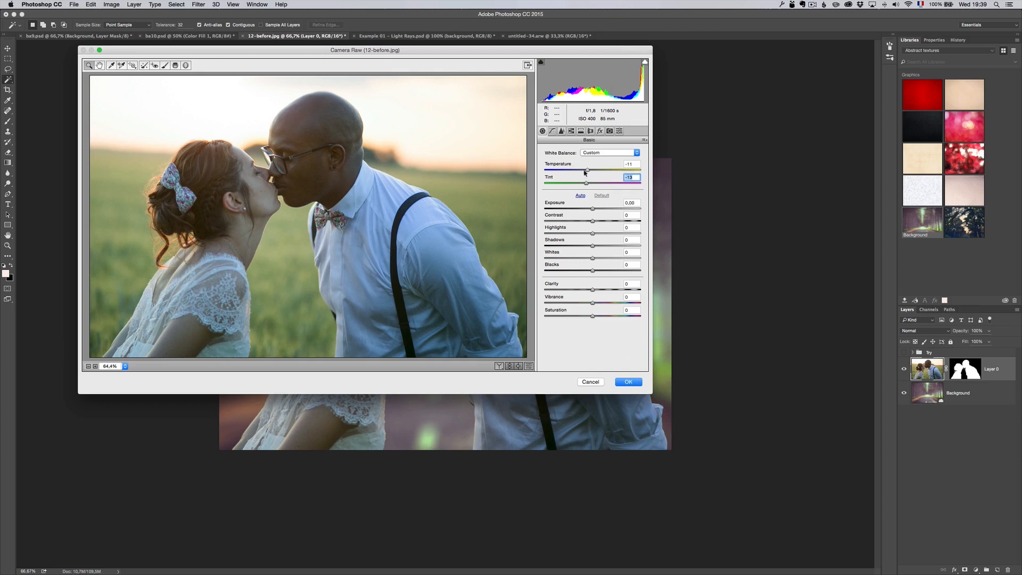
pyautogui.moveTo(588, 170); pyautogui.dragTo(584, 170)
pyautogui.click(628, 382)
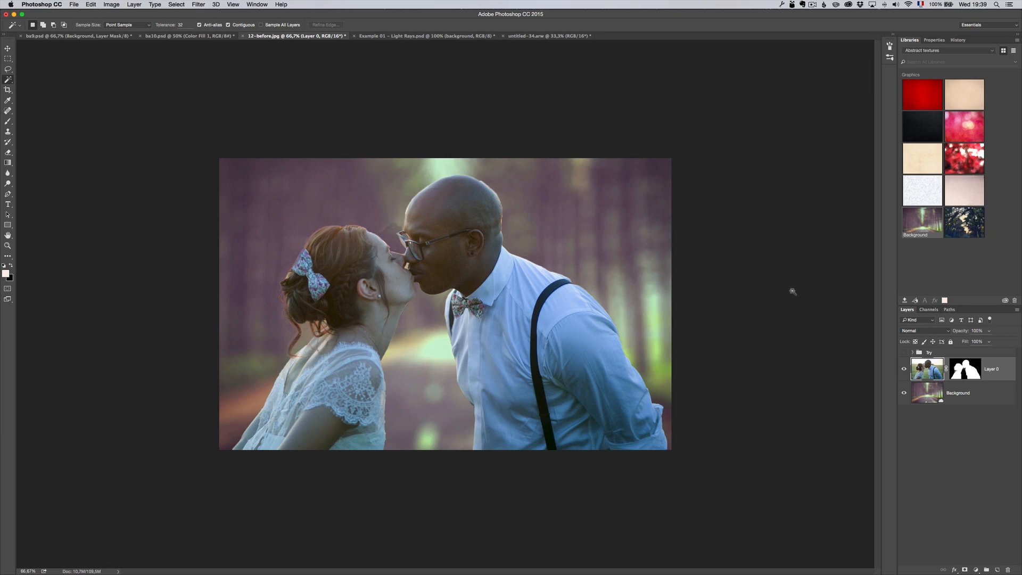
# Step: Look through the Flare and Glows library and switch back to the Bokeh and links library
pyautogui.click(945, 51)
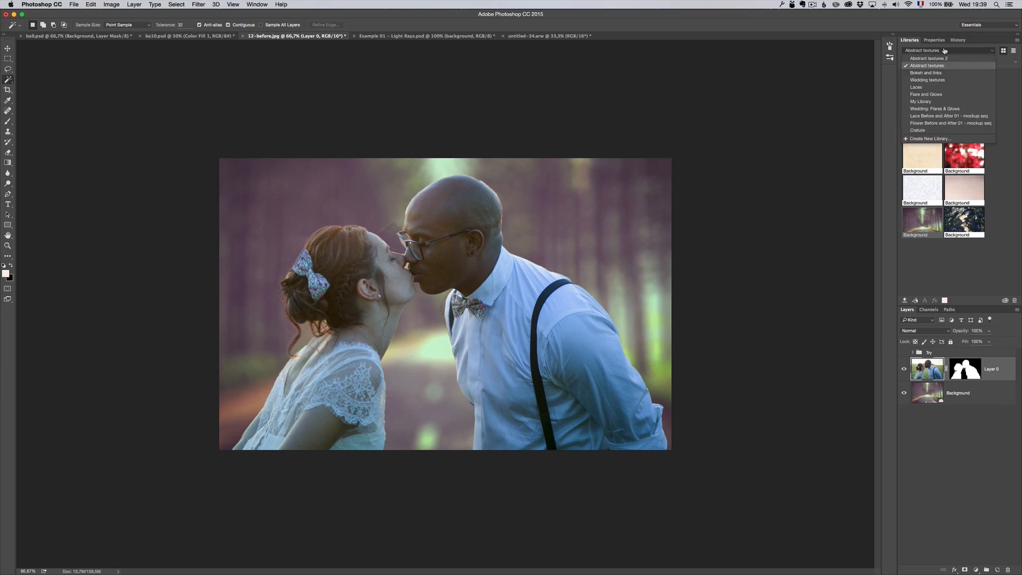
pyautogui.click(940, 96)
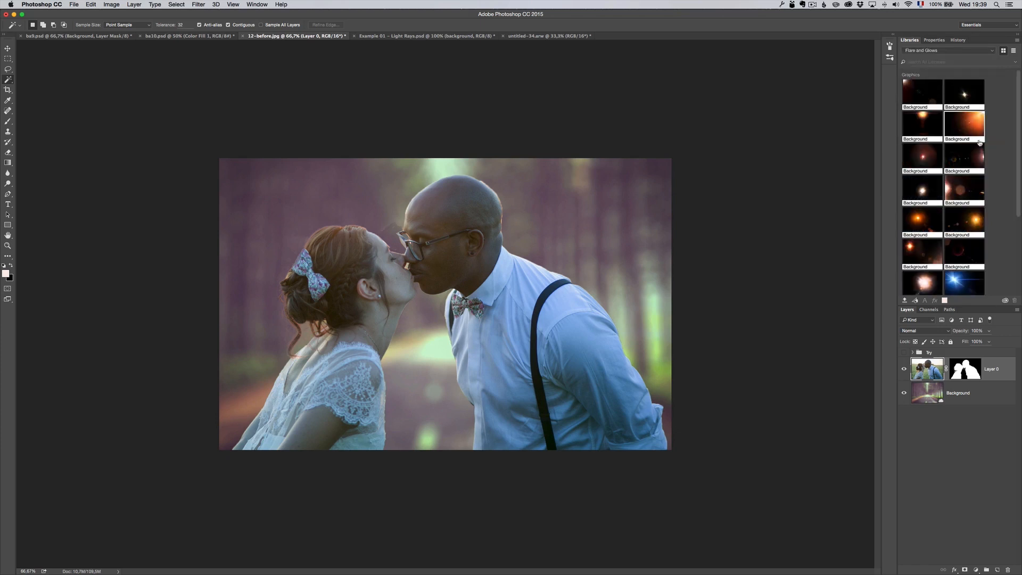
pyautogui.scroll(-3, 958, 213)
pyautogui.click(970, 287)
pyautogui.scroll(-3, 977, 218)
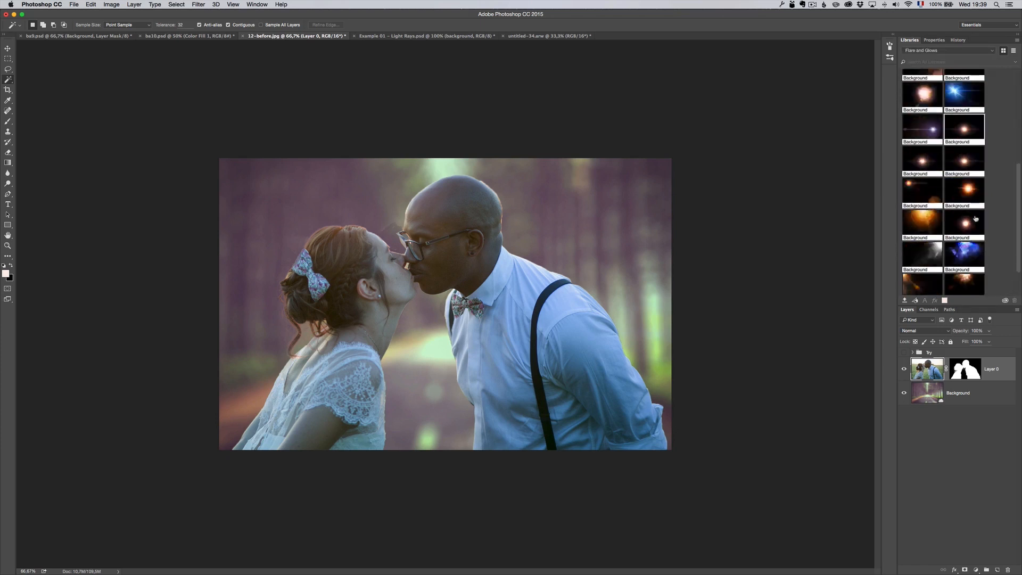
pyautogui.scroll(5, 976, 218)
pyautogui.click(949, 52)
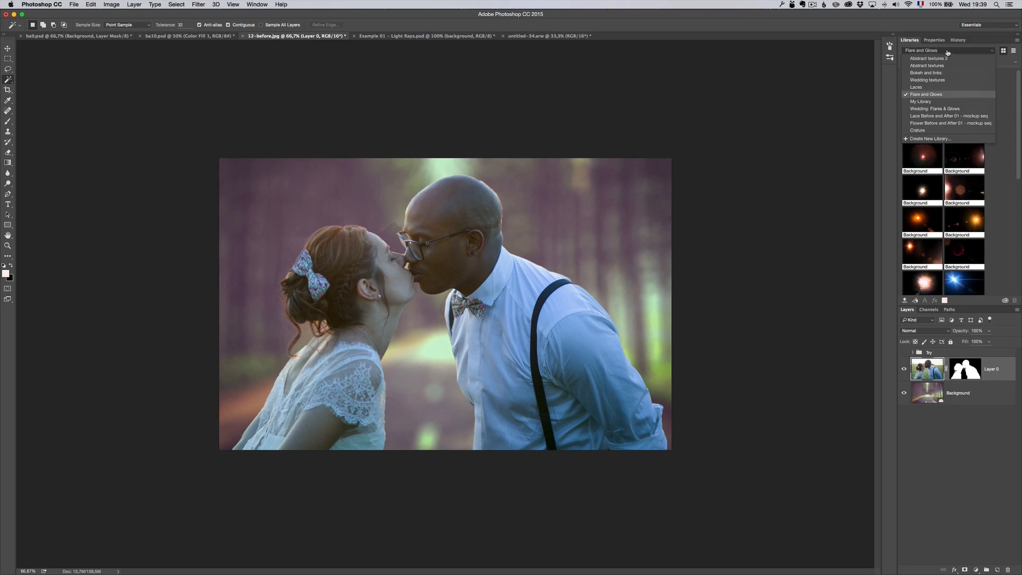
pyautogui.click(949, 74)
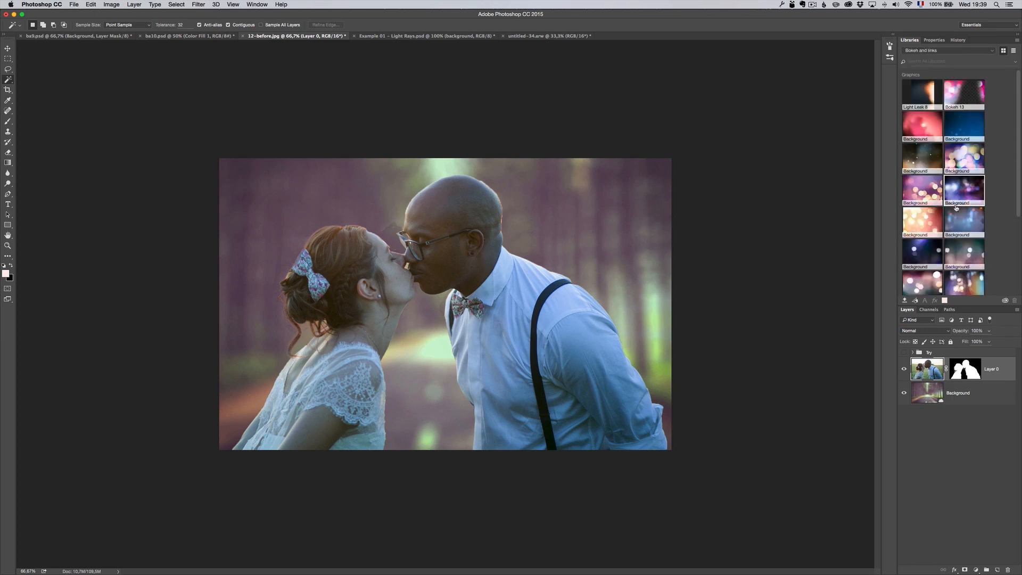
# Step: Try the golden bokeh image over the couple in Screen blend mode
pyautogui.scroll(-2, 956, 205)
pyautogui.scroll(-1, 956, 211)
pyautogui.moveTo(922, 181); pyautogui.dragTo(441, 300)
pyautogui.click(921, 332)
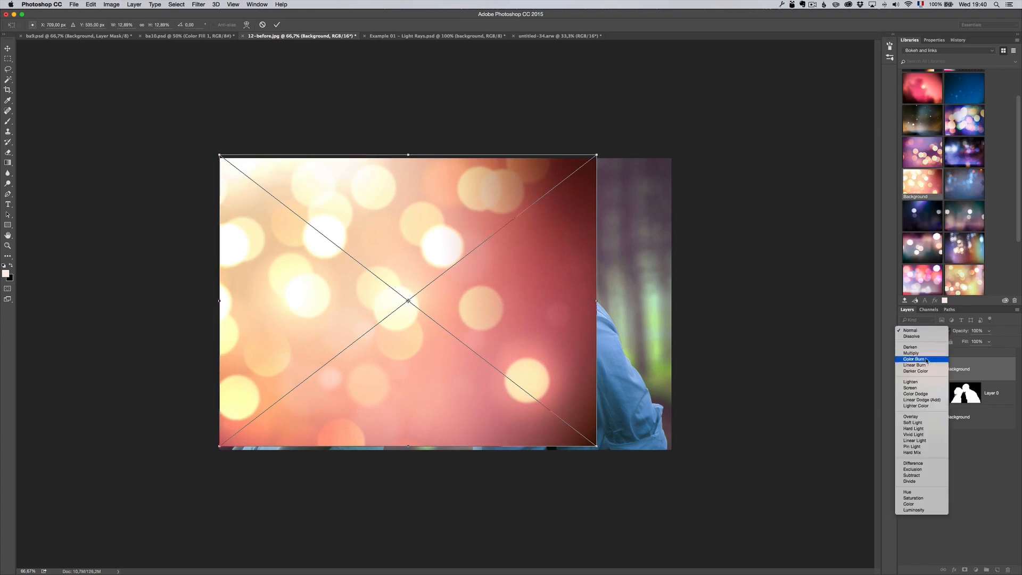
pyautogui.click(912, 367)
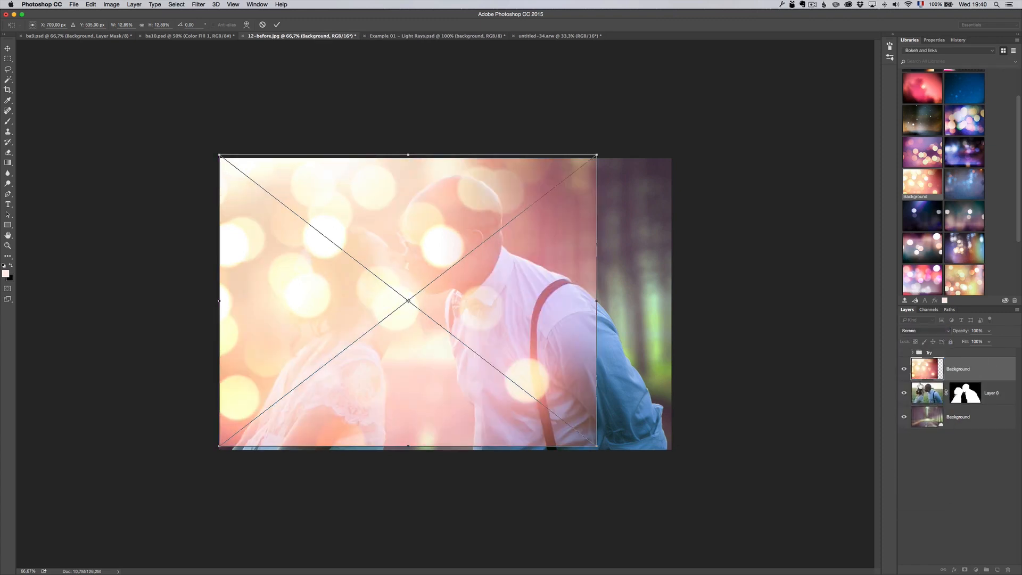
pyautogui.press('Escape')
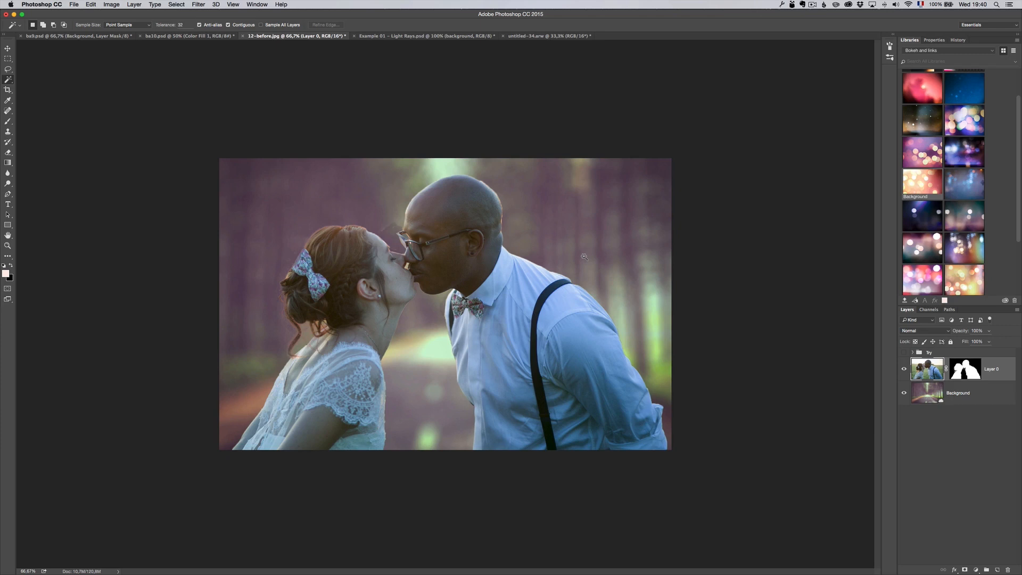
# Step: Try placing the reddish-brown blurred-lights image over the photo
pyautogui.scroll(-5, 927, 256)
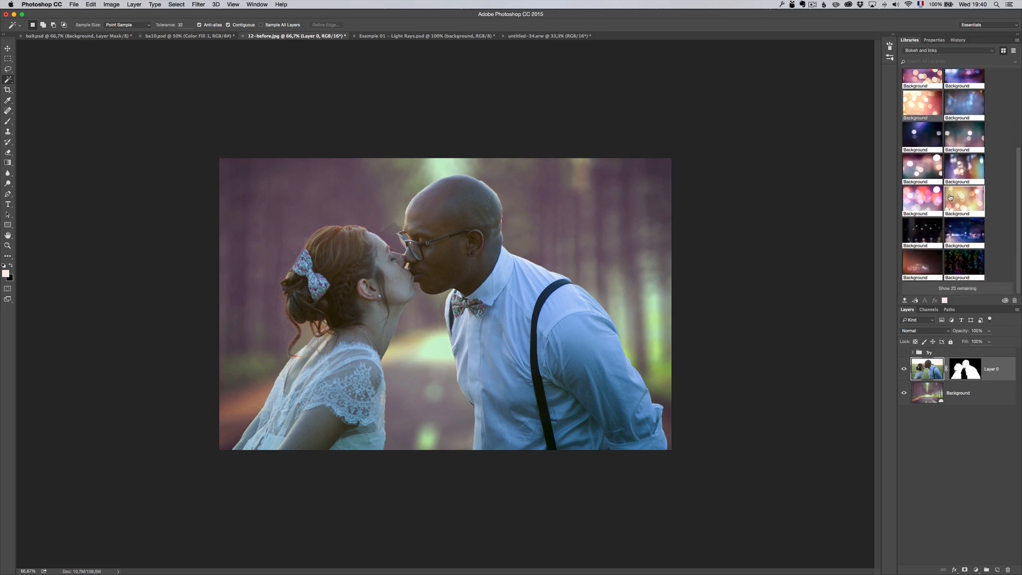
pyautogui.moveTo(926, 267); pyautogui.dragTo(560, 269)
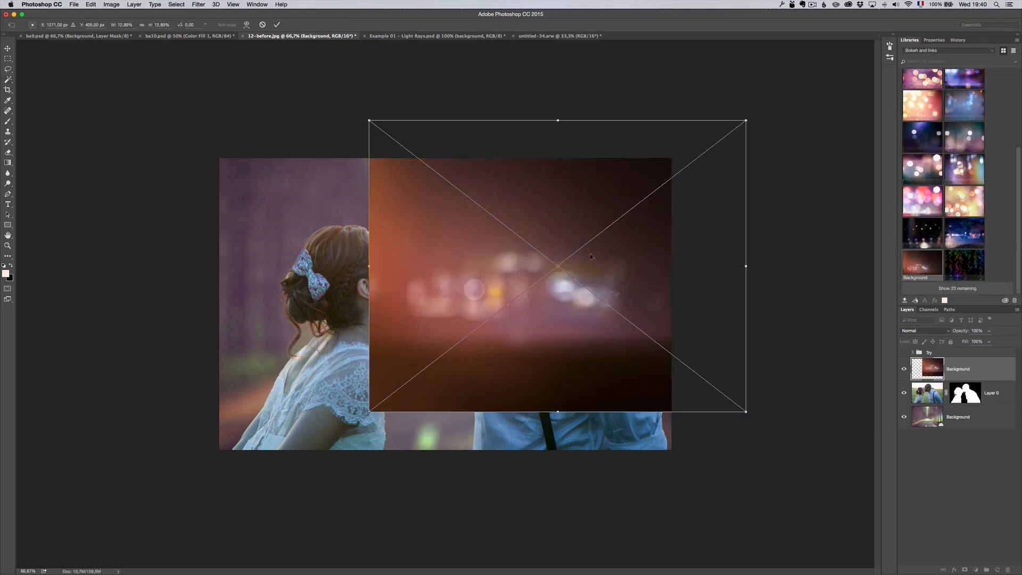
pyautogui.moveTo(620, 258); pyautogui.dragTo(512, 261)
pyautogui.press('Escape')
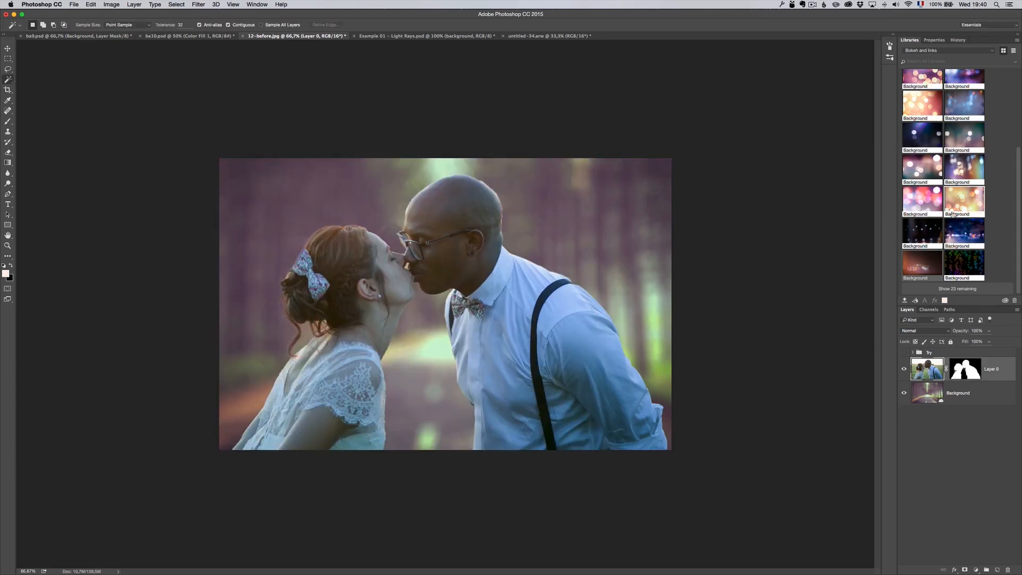
# Step: Place the dark blue light leak from the expanded Bokeh and links library over the photo and set its blend mode to Screen
pyautogui.click(963, 289)
pyautogui.scroll(-10, 965, 240)
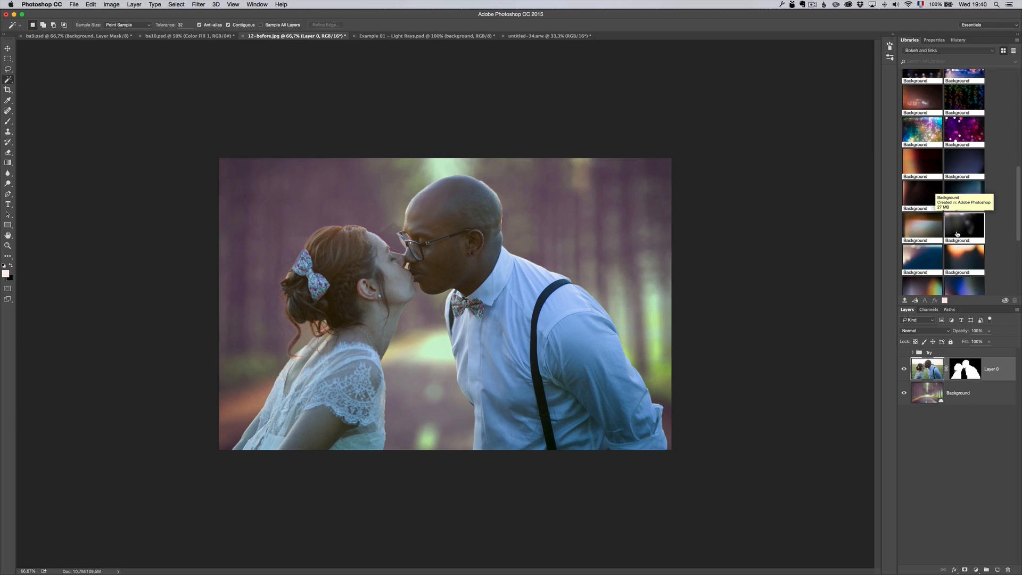
pyautogui.moveTo(922, 258); pyautogui.dragTo(390, 260)
pyautogui.moveTo(461, 252); pyautogui.dragTo(491, 296)
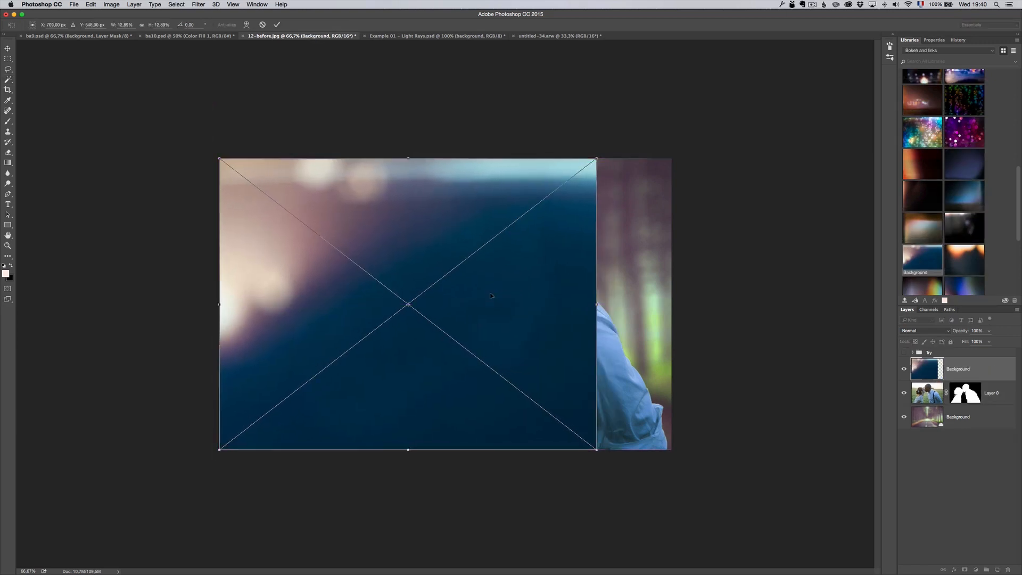
pyautogui.click(927, 330)
pyautogui.click(929, 387)
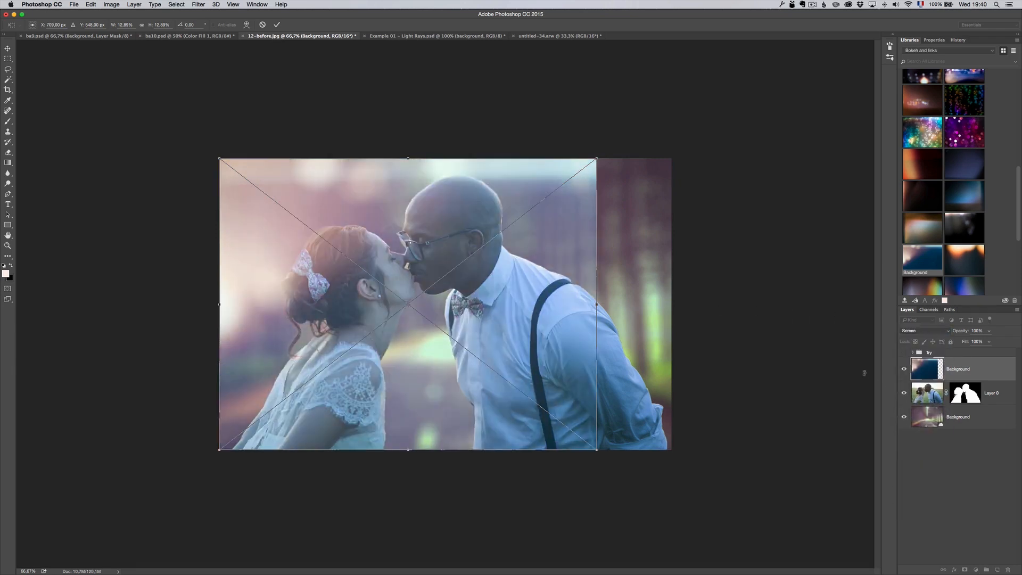
# Step: Enlarge the blue light leak to cover the whole canvas and lower its opacity to 68%
pyautogui.moveTo(597, 449); pyautogui.dragTo(672, 457)
pyautogui.press('Return')
pyautogui.press('w')
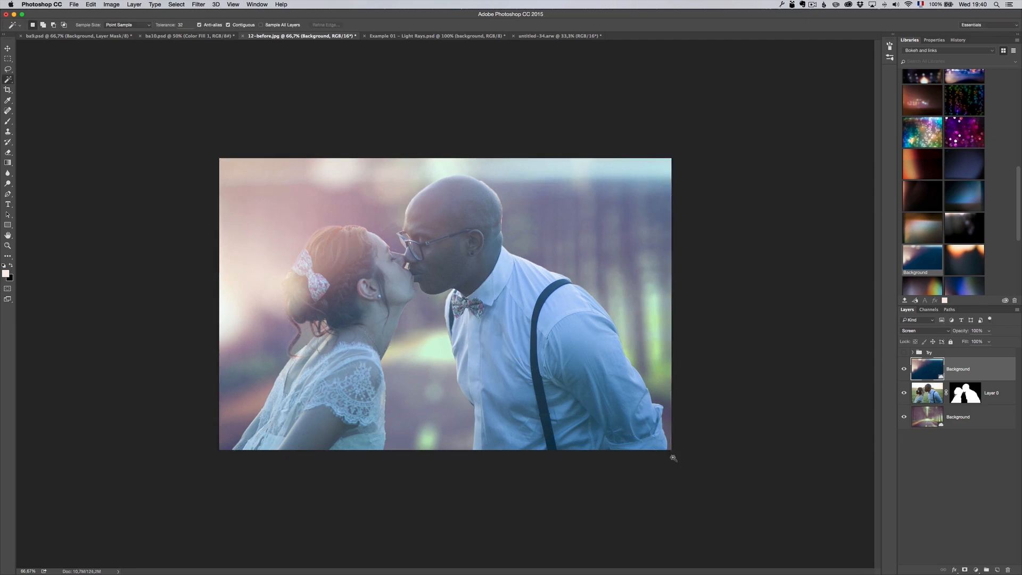
pyautogui.moveTo(963, 335); pyautogui.dragTo(950, 336)
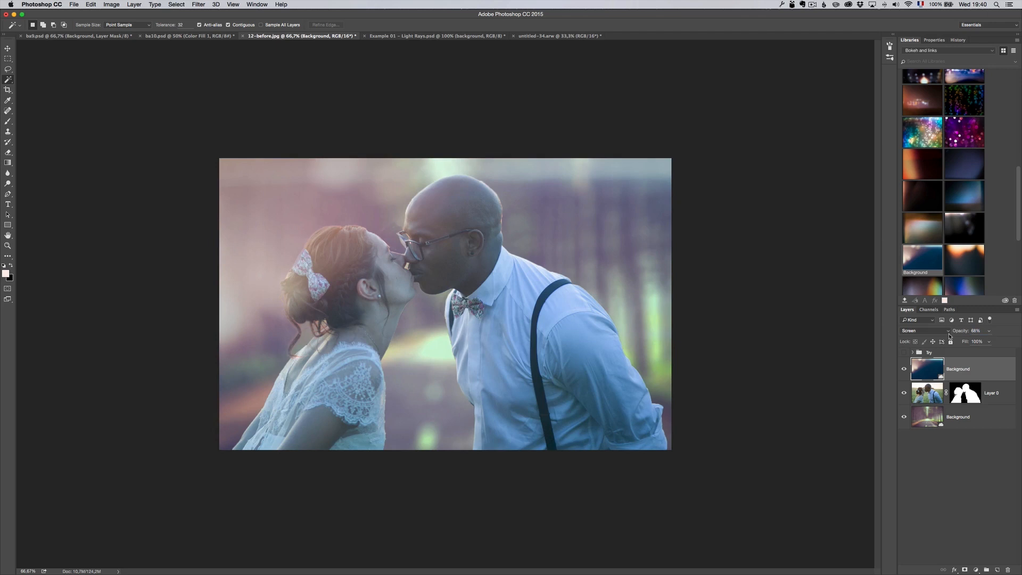
# Step: Place the orange light leak from the Bokeh and links library above the blue one and set its blend mode to Screen
pyautogui.scroll(-1, 944, 235)
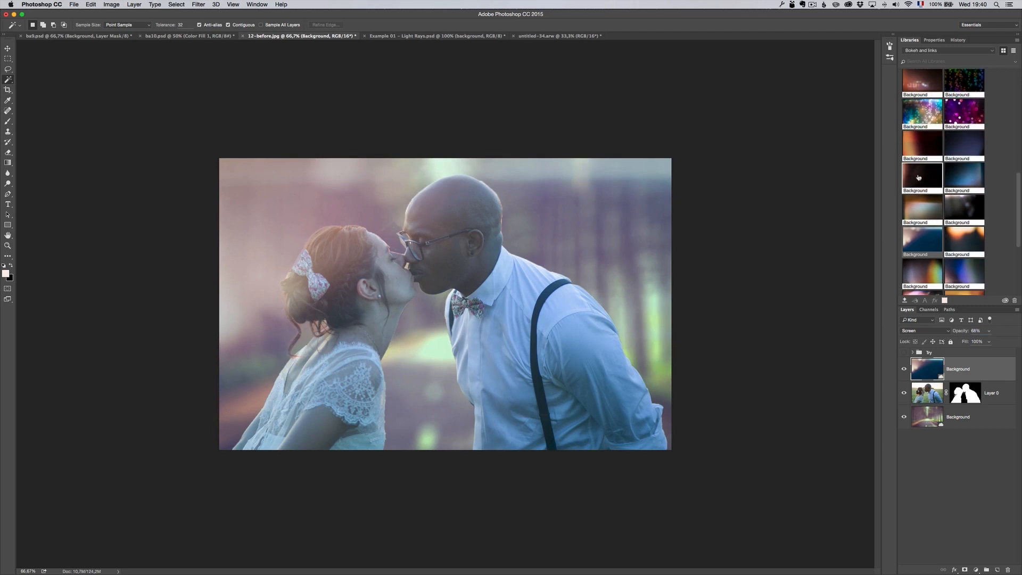
pyautogui.rightClick(922, 144)
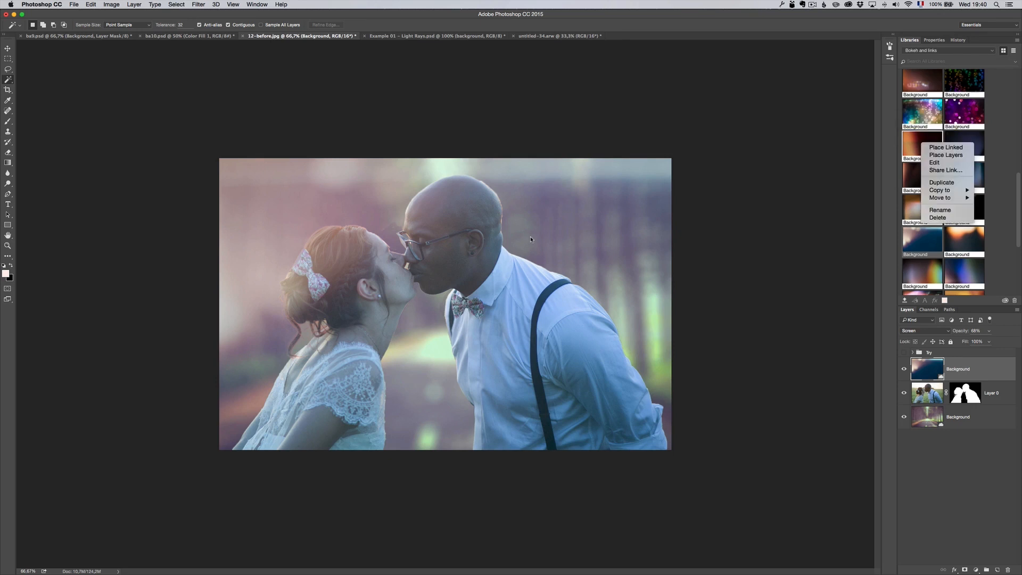
pyautogui.click(530, 236)
pyautogui.moveTo(905, 154); pyautogui.dragTo(545, 252)
pyautogui.moveTo(626, 355); pyautogui.dragTo(605, 290)
pyautogui.click(925, 331)
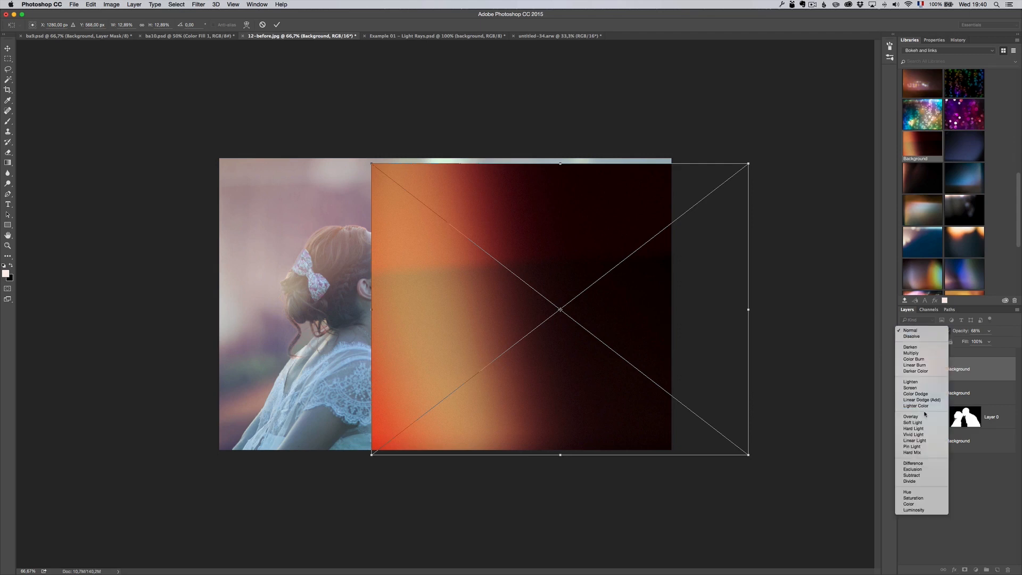
pyautogui.click(911, 388)
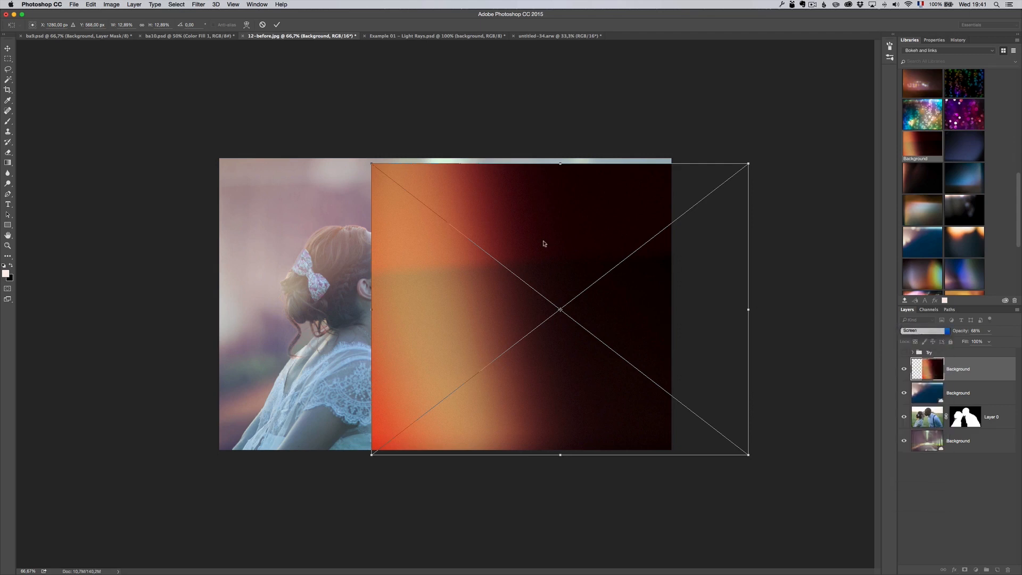
# Step: Flip the orange light leak horizontally and position it so the glow falls along the photo's right edge
pyautogui.moveTo(576, 248); pyautogui.dragTo(499, 255)
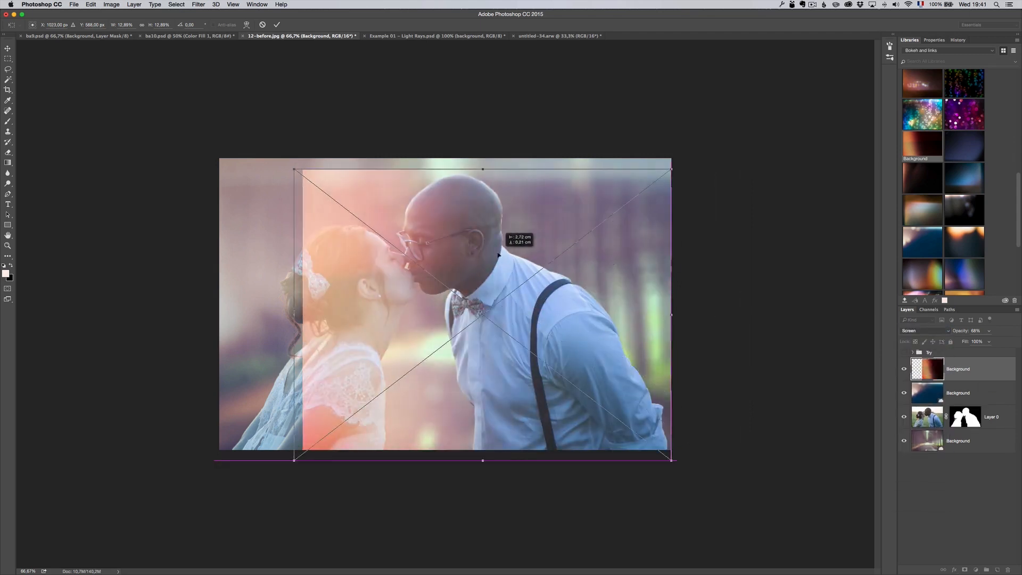
pyautogui.rightClick(467, 253)
pyautogui.click(508, 345)
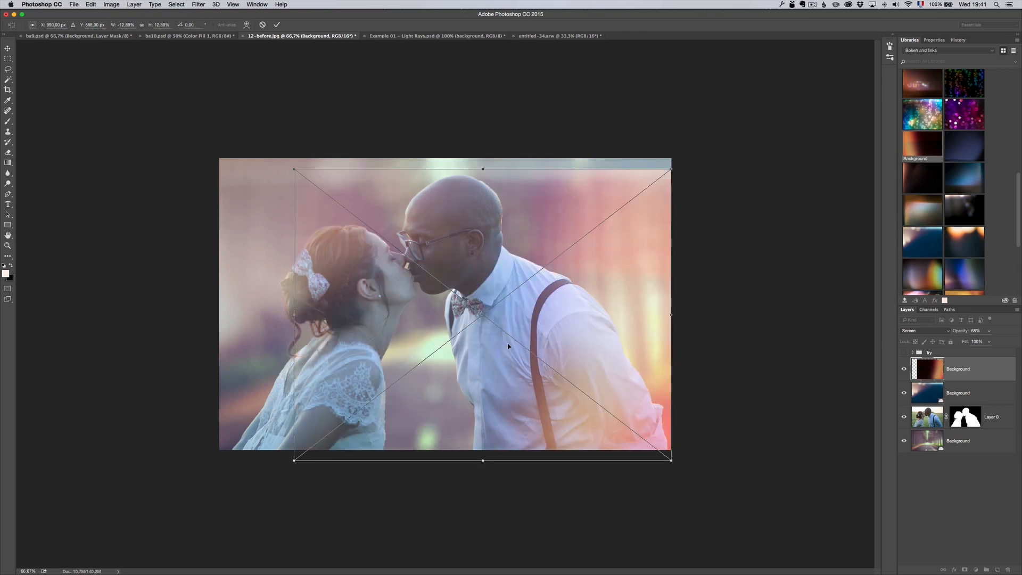
pyautogui.moveTo(585, 323)
pyautogui.mouseDown()
pyautogui.moveTo(549, 311)
pyautogui.moveTo(586, 308)
pyautogui.mouseUp()
pyautogui.press('Return')
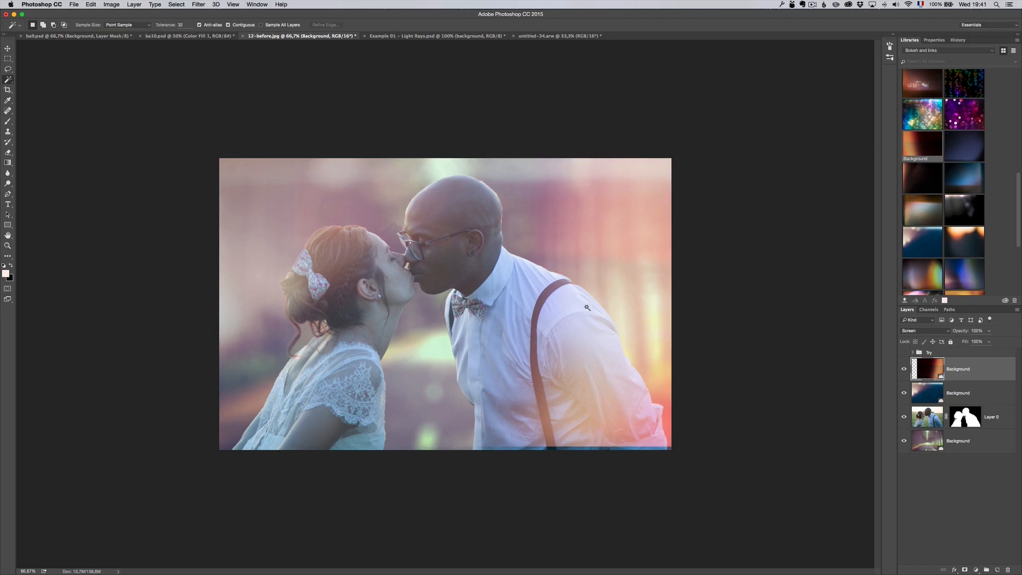
# Step: Compare with the original photo by hiding the added layers and the couple's mask, and restore them one by one
pyautogui.click(904, 369)
pyautogui.click(904, 393)
pyautogui.click(905, 442)
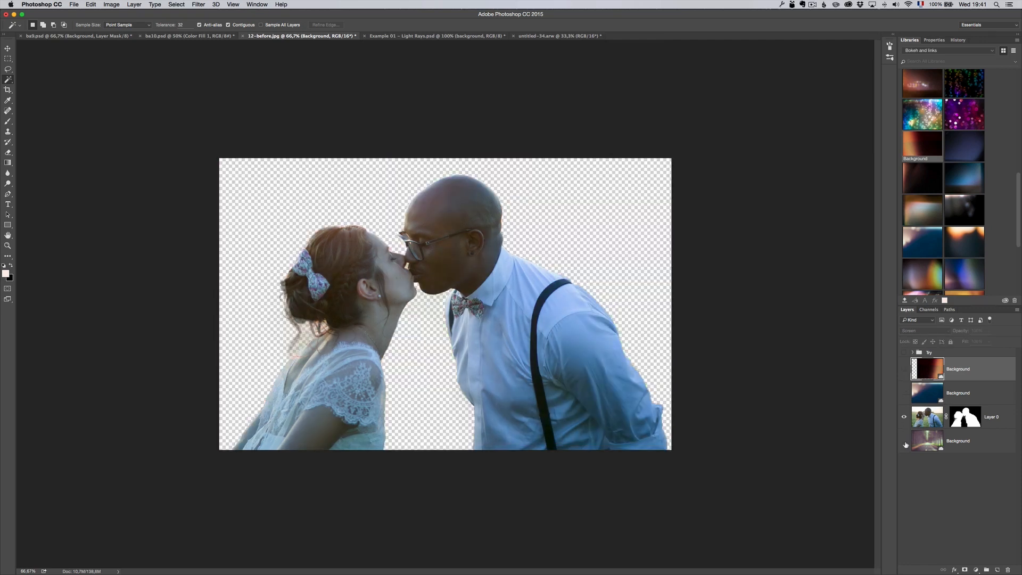
pyautogui.keyDown('shift'); pyautogui.click(965, 420); pyautogui.keyUp('shift')
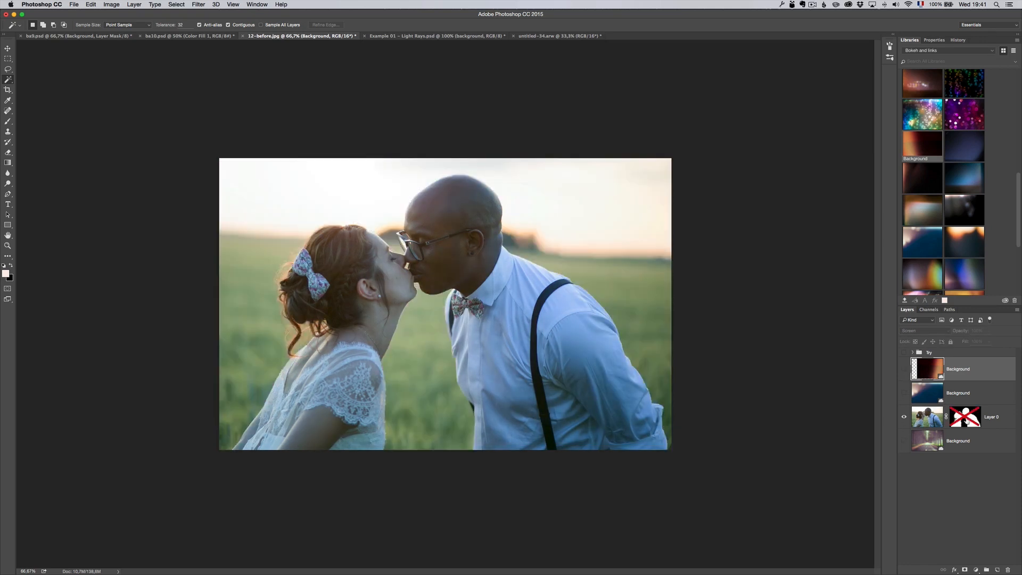
pyautogui.keyDown('shift'); pyautogui.click(965, 420); pyautogui.keyUp('shift')
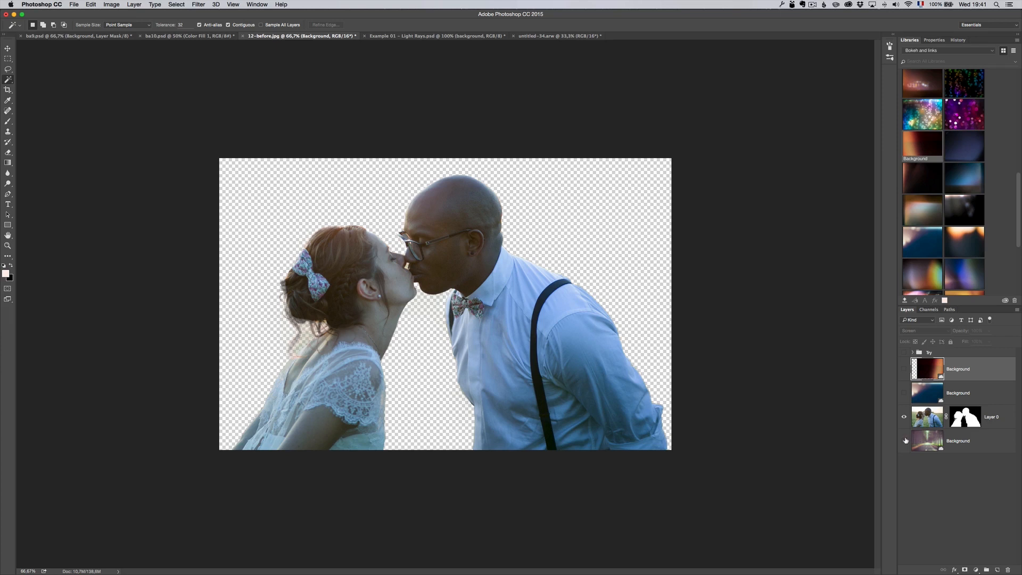
pyautogui.click(905, 441)
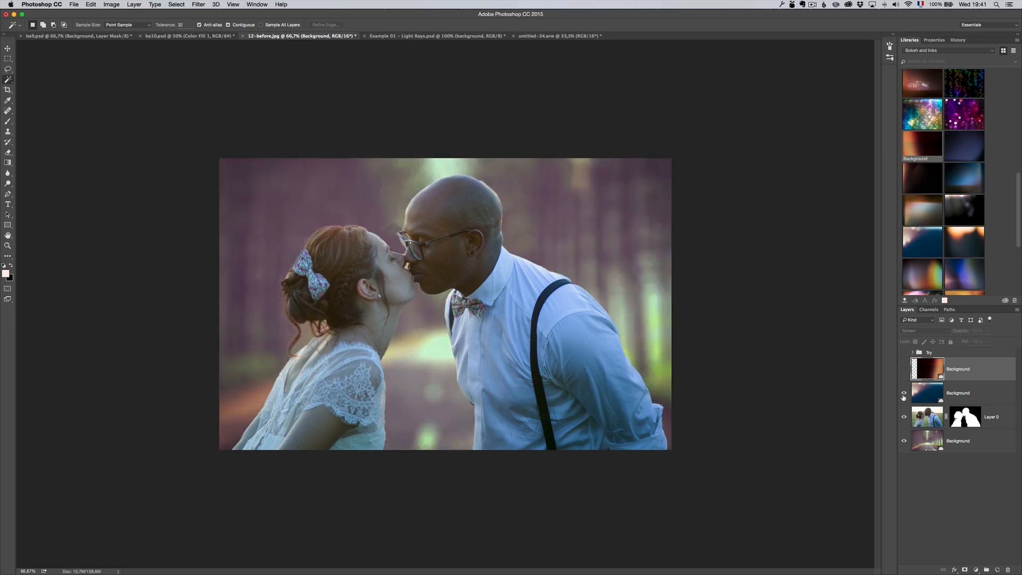
pyautogui.click(904, 394)
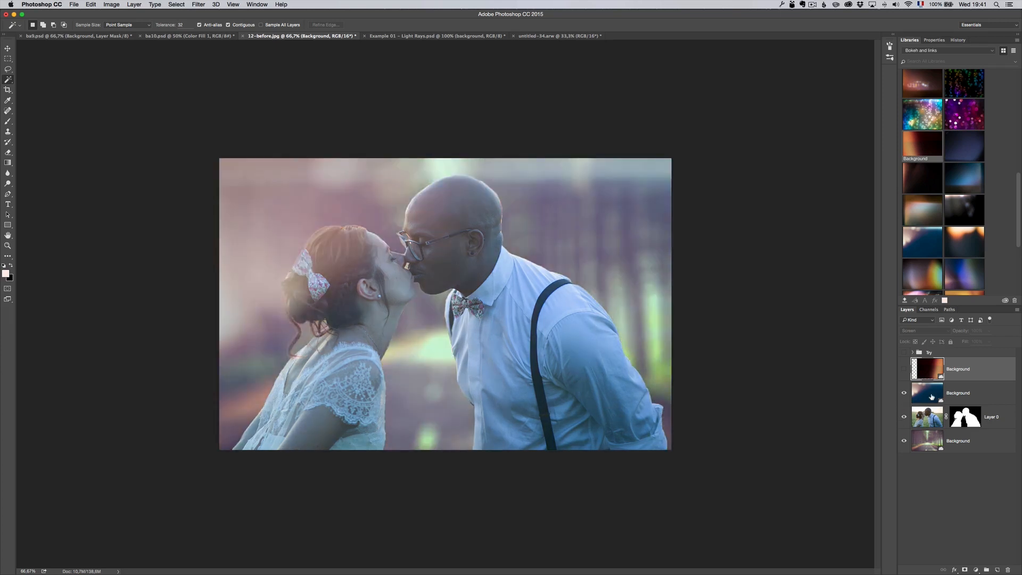
pyautogui.click(905, 370)
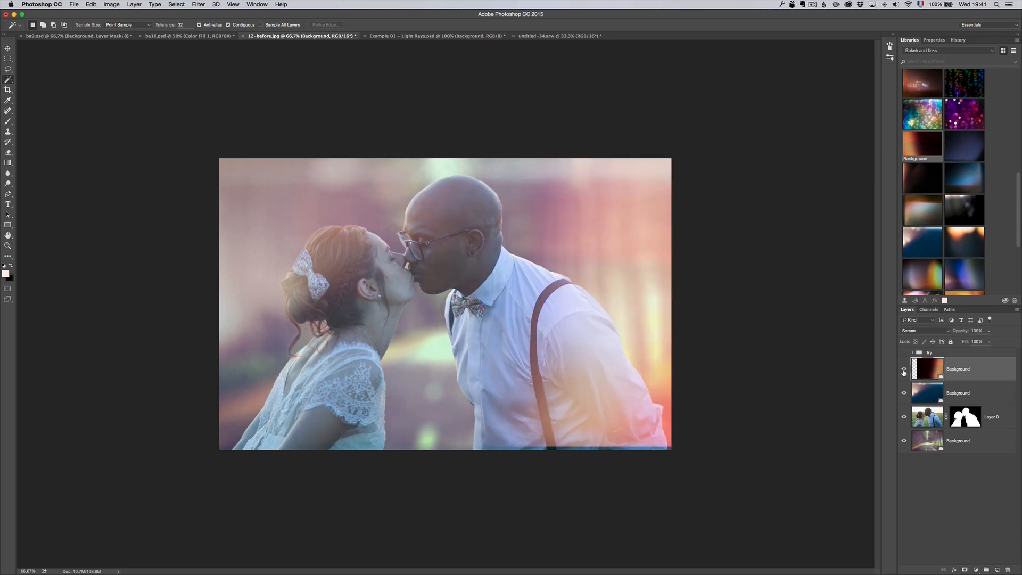
# Step: Stretch the orange light leak down to cover the gap at the photo's bottom edge
pyautogui.press('super+t')
pyautogui.moveTo(483, 446); pyautogui.dragTo(482, 452)
pyautogui.press('Return')
pyautogui.press('w')
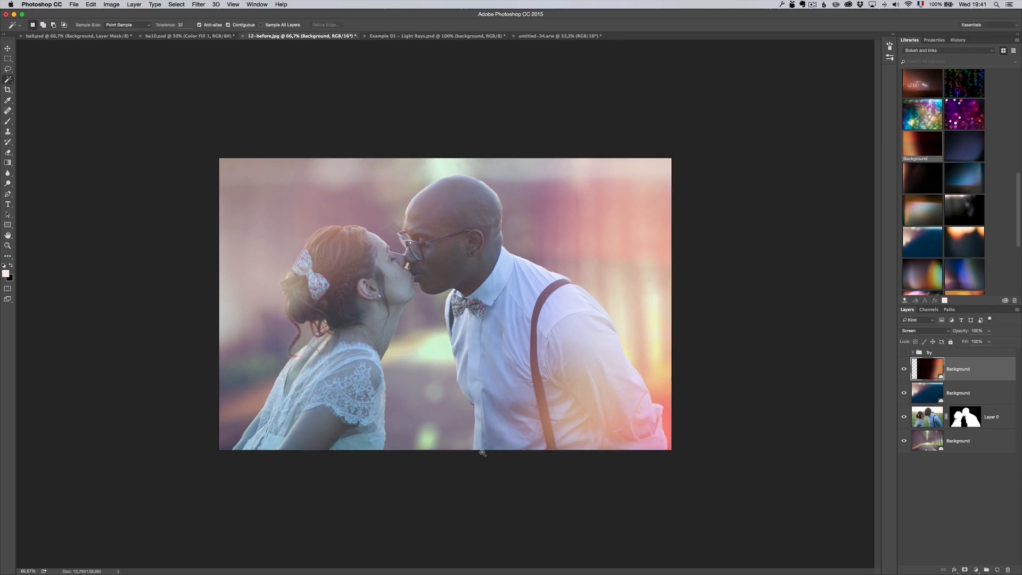
# Step: Switch to the Example 01 – Light Rays.psd forest image and place the pinkish-white sunburst flare from the Flare and Glows library over its trees
pyautogui.click(414, 36)
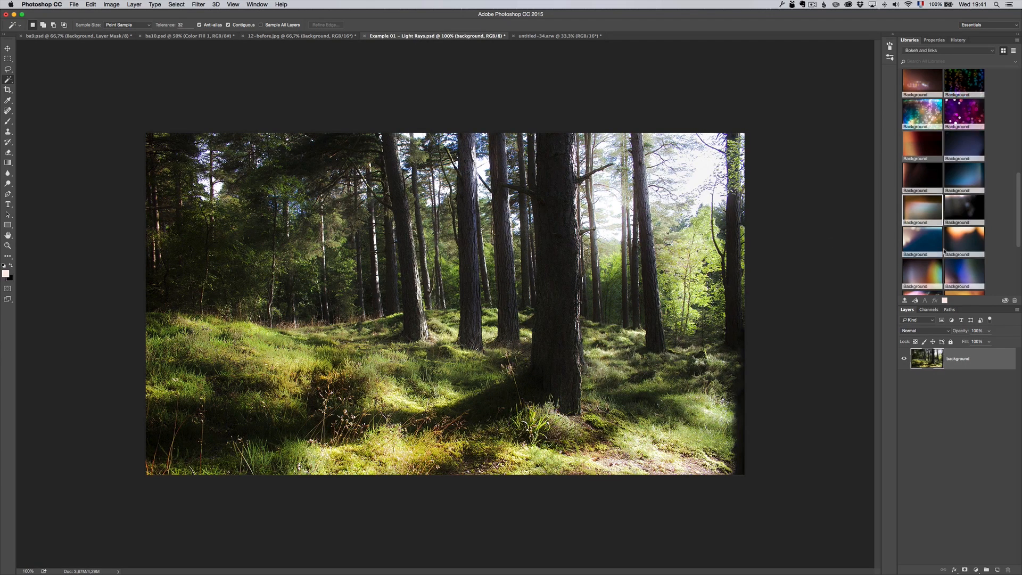
pyautogui.scroll(10, 958, 213)
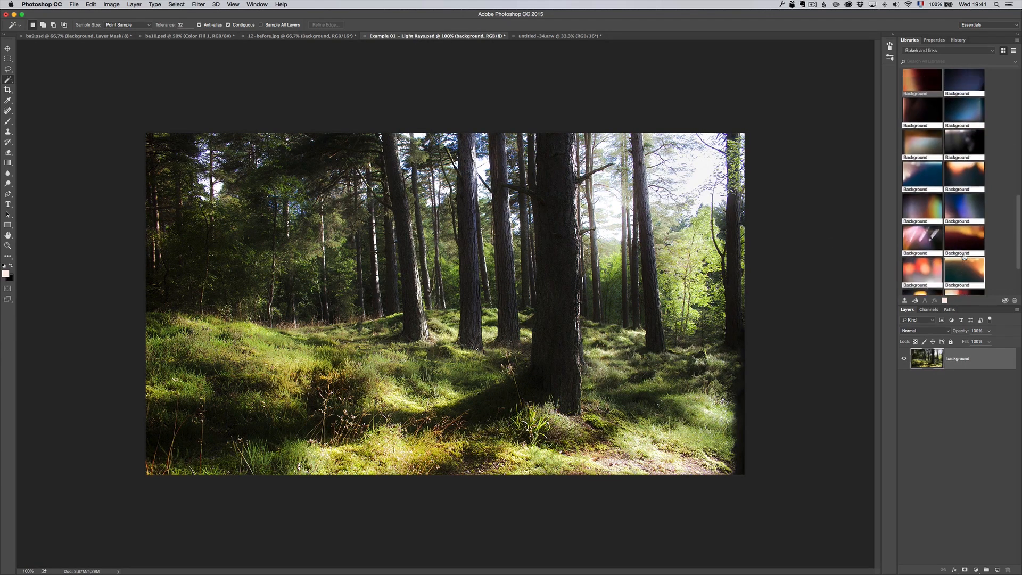
pyautogui.click(963, 50)
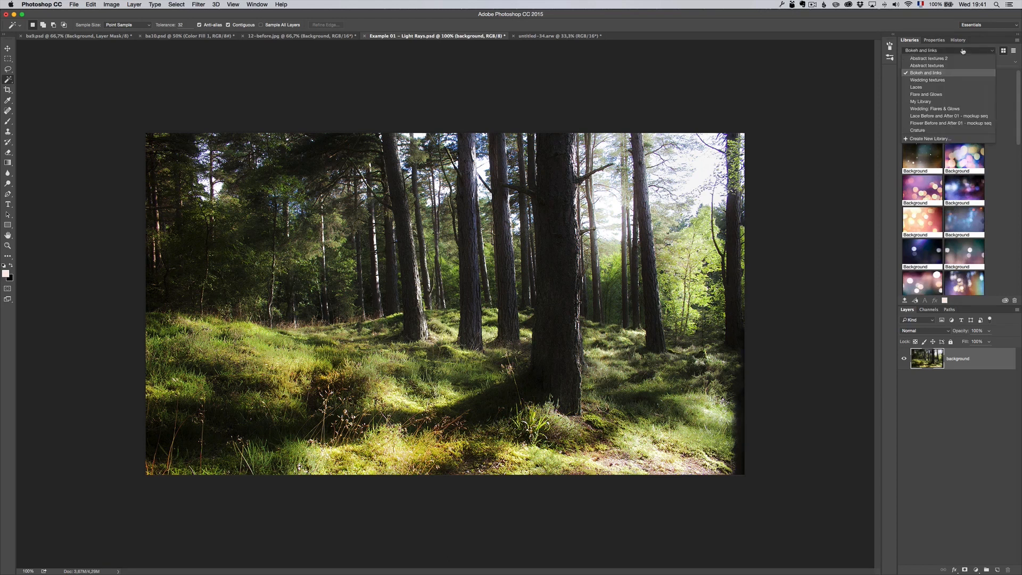
pyautogui.click(961, 94)
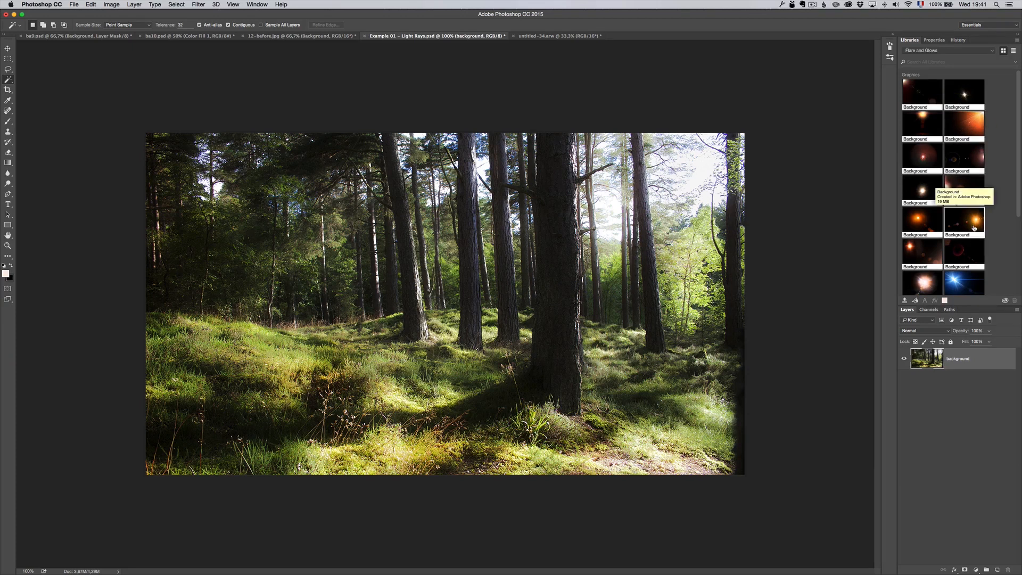
pyautogui.scroll(-5, 975, 228)
pyautogui.moveTo(929, 197); pyautogui.dragTo(599, 202)
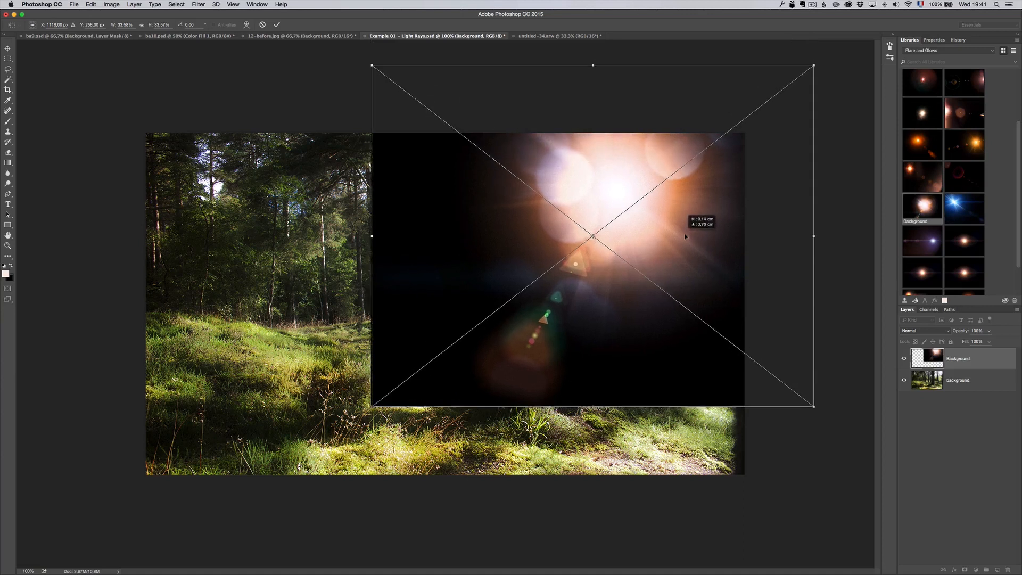
# Step: Set the sunburst flare's blend mode to Screen and align its glow with the bright sky behind the trees
pyautogui.click(926, 332)
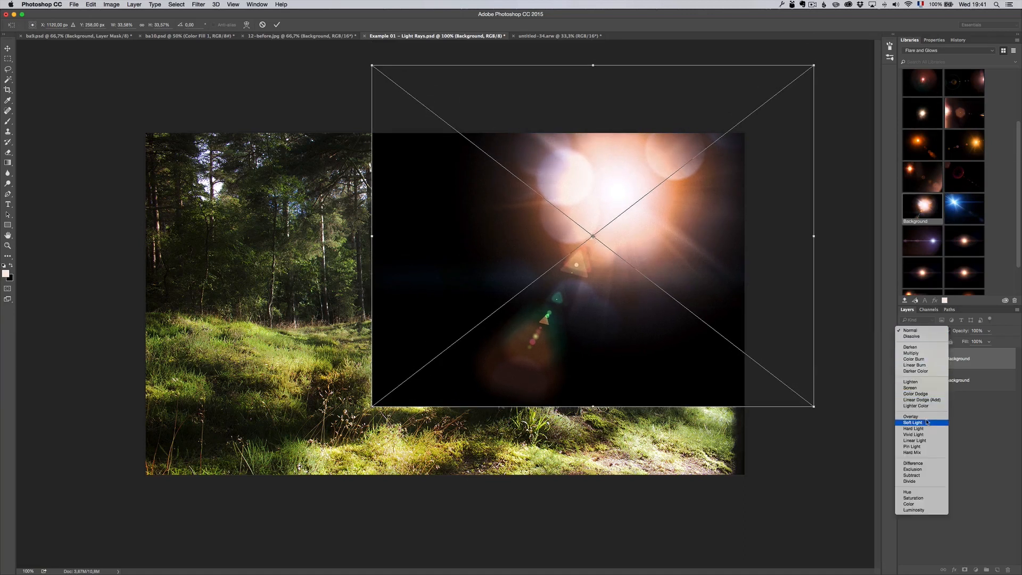
pyautogui.click(912, 388)
pyautogui.moveTo(762, 276); pyautogui.dragTo(806, 270)
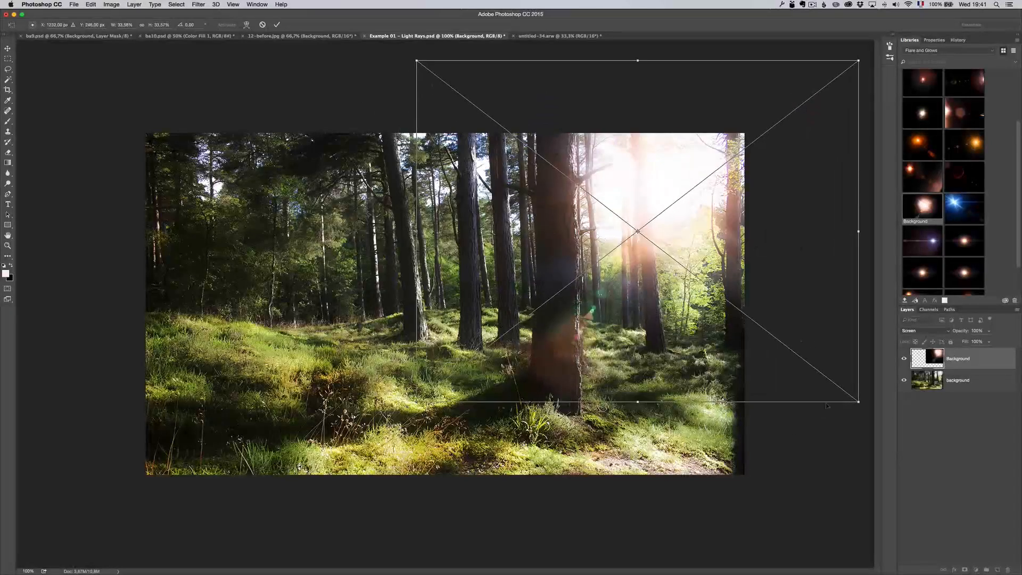
pyautogui.press('Return')
pyautogui.press('w')
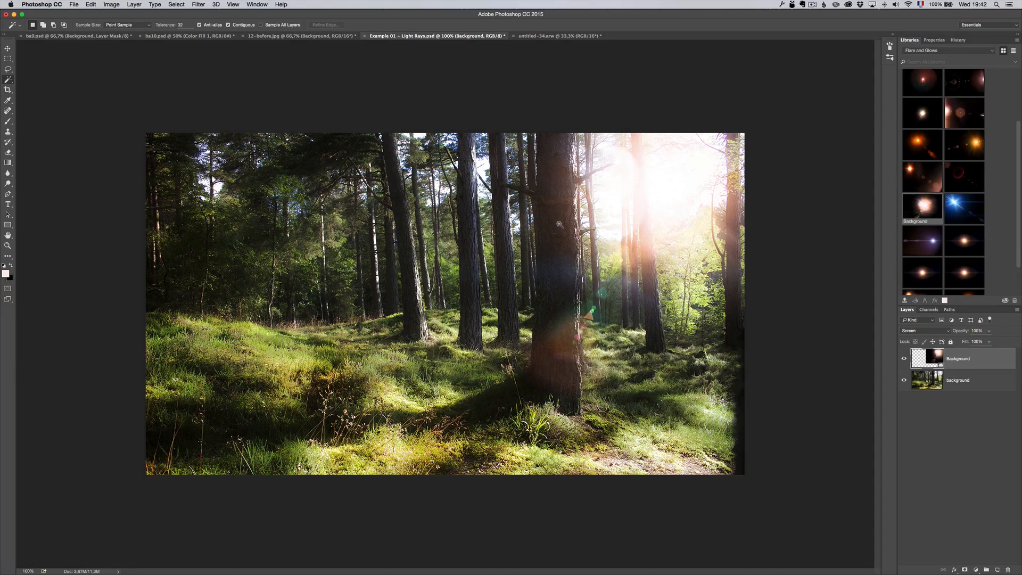
# Step: Switch to the untitled-34.arw seascape and place the golden flare with round lens spots over its setting sun
pyautogui.click(559, 35)
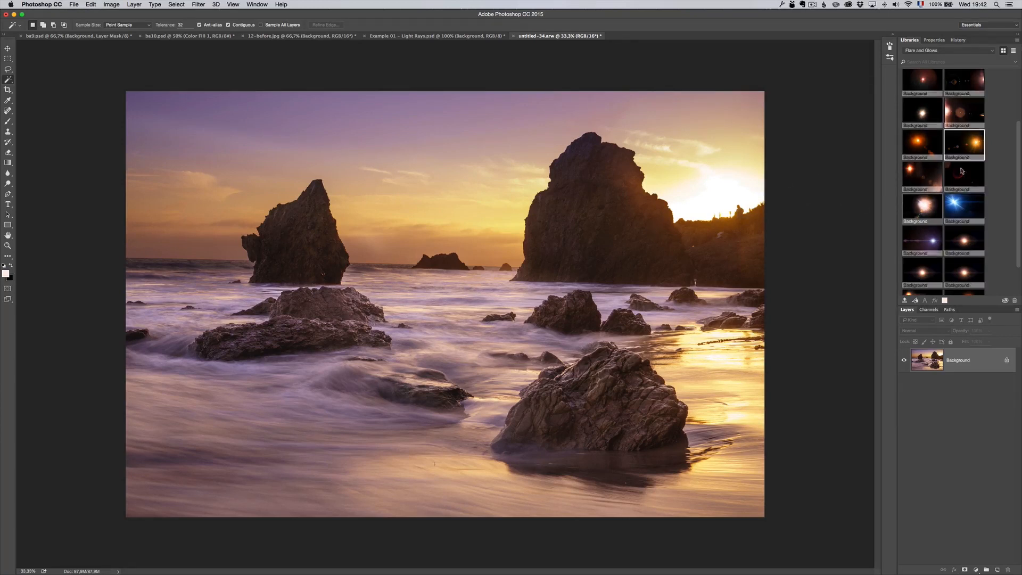
pyautogui.scroll(2, 953, 203)
pyautogui.rightClick(974, 183)
pyautogui.click(561, 194)
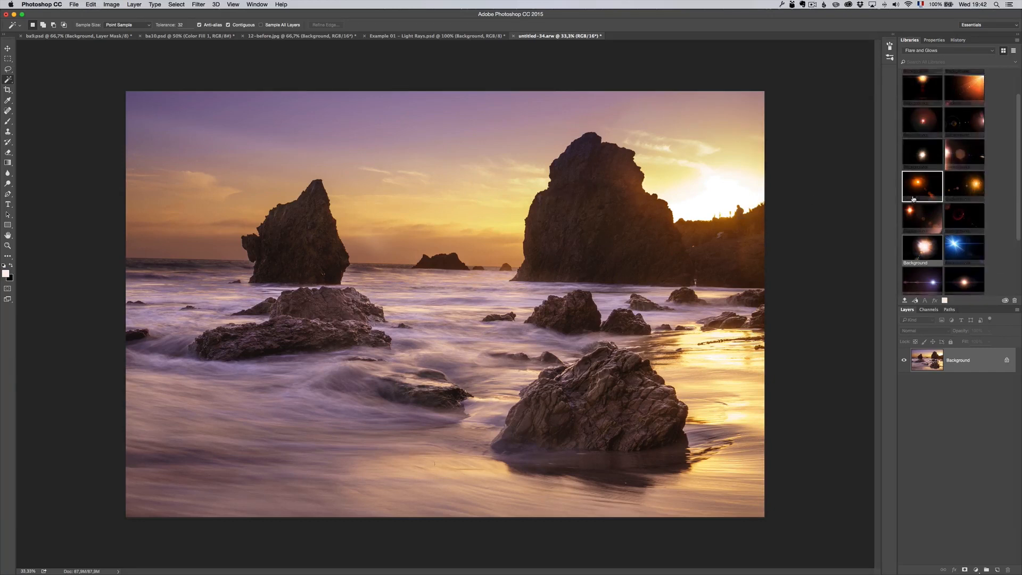
pyautogui.moveTo(965, 183); pyautogui.dragTo(654, 179)
pyautogui.moveTo(735, 173); pyautogui.dragTo(627, 249)
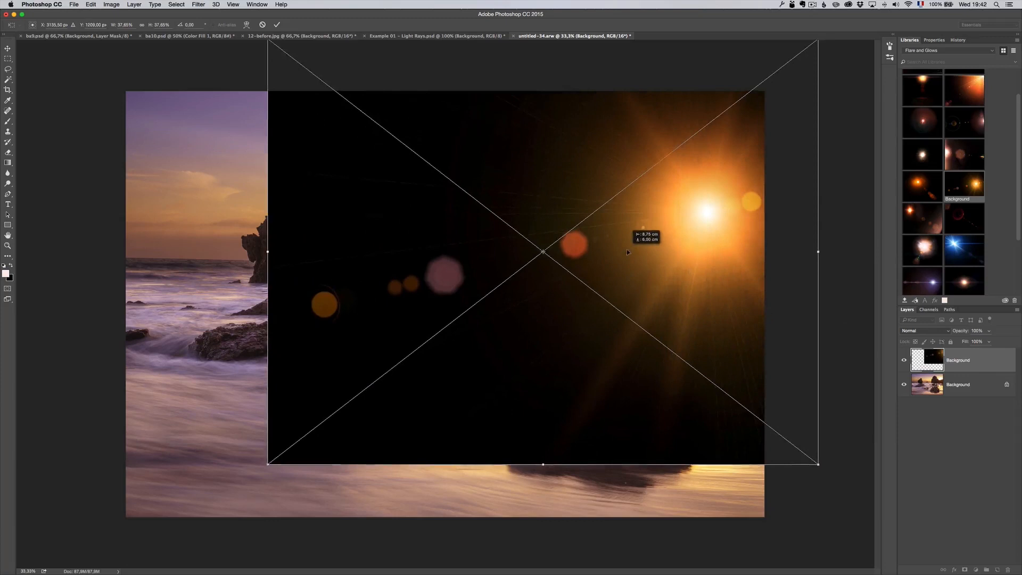
# Step: Set the golden flare's blend mode to Screen and shift it so the glow sits on the setting sun
pyautogui.click(933, 330)
pyautogui.click(929, 389)
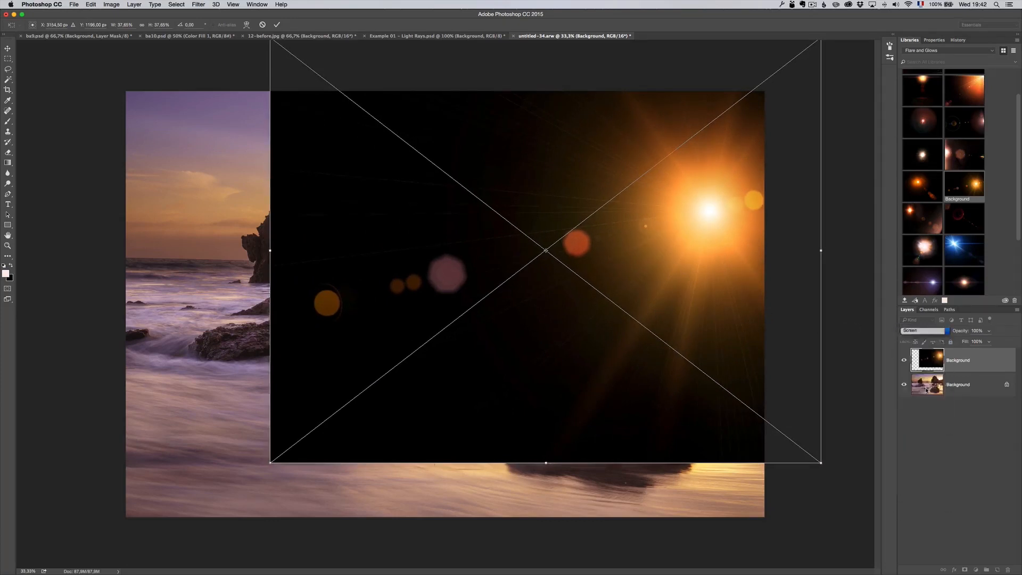
pyautogui.moveTo(714, 260); pyautogui.dragTo(695, 250)
pyautogui.press('w')
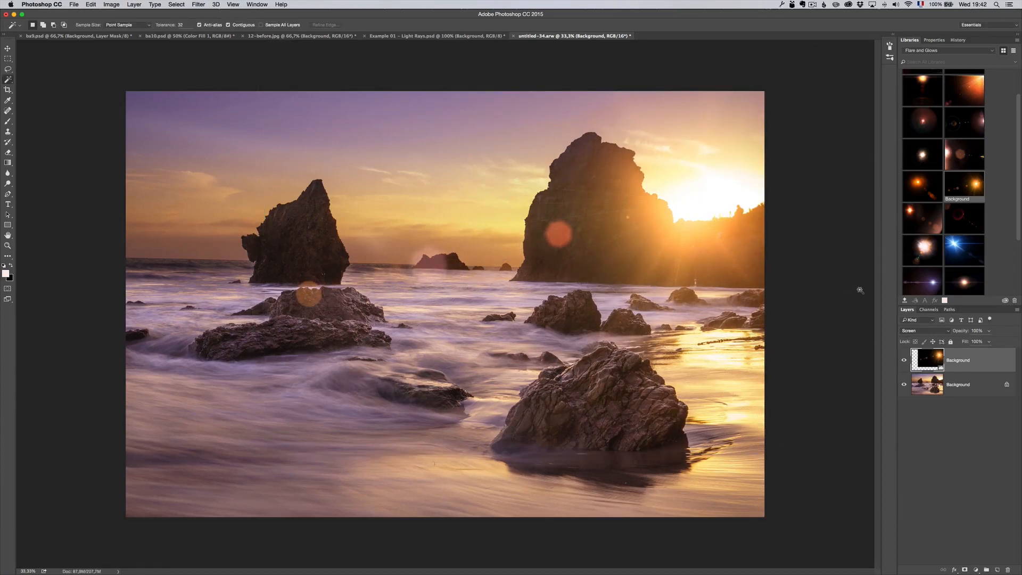
# Step: Add a layer mask to the golden flare and brush out its lens spots over the rocks and horizon in black
pyautogui.click(965, 569)
pyautogui.press('b')
pyautogui.press('x')
pyautogui.click(312, 288)
pyautogui.click(428, 267)
pyautogui.click(558, 234)
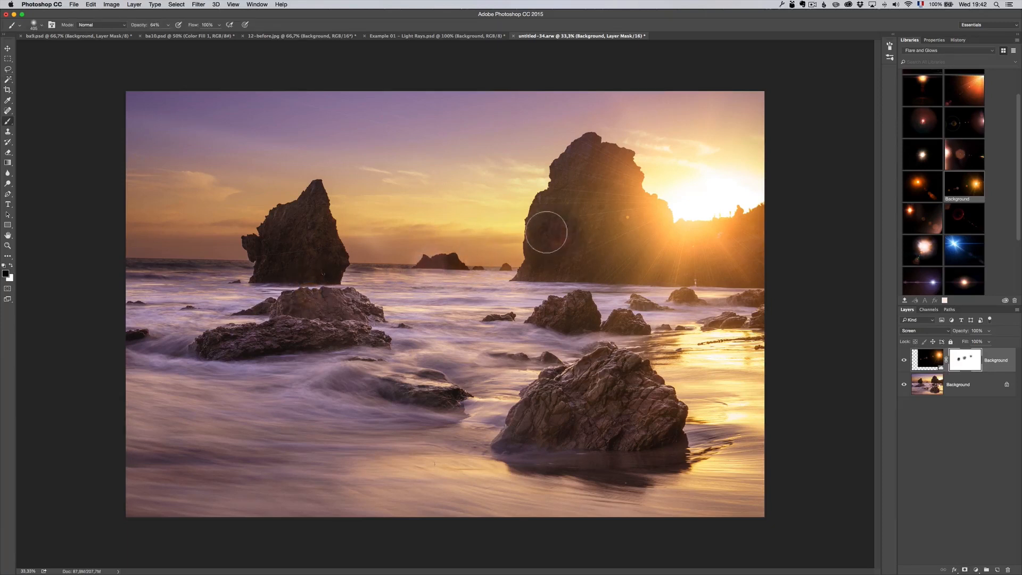
# Step: Paint the red lens spot on the large rock back in with white, and delete the golden flare layer
pyautogui.press('x')
pyautogui.click(559, 234)
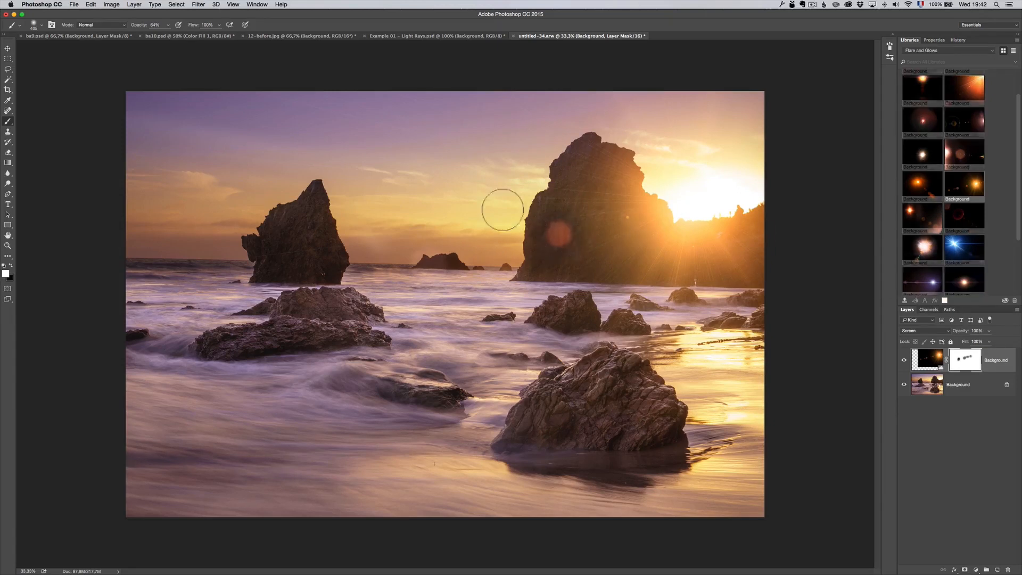
pyautogui.moveTo(1004, 367); pyautogui.dragTo(1016, 568)
pyautogui.moveTo(1009, 569); pyautogui.dragTo(1008, 570)
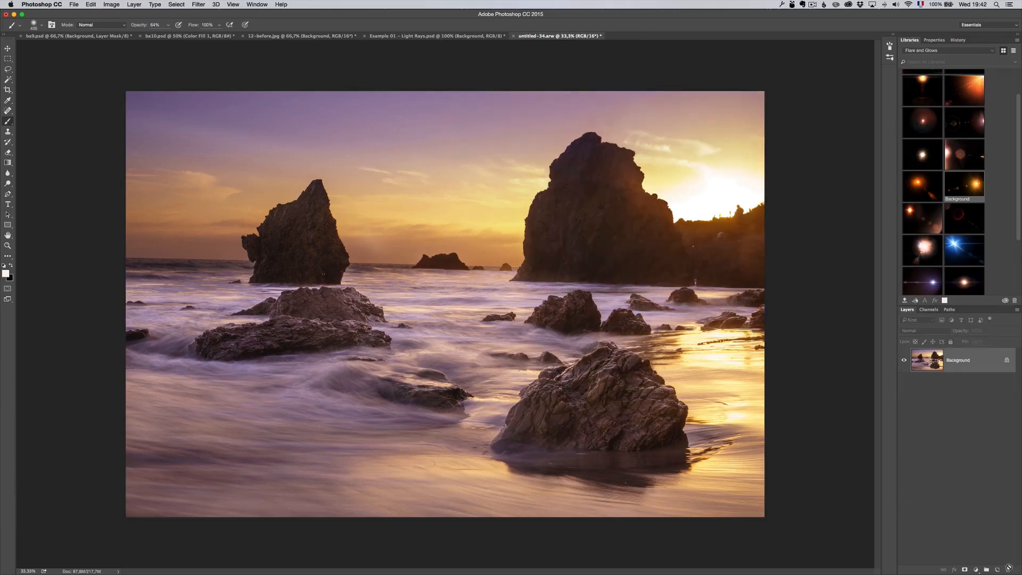
pyautogui.scroll(-3, 970, 184)
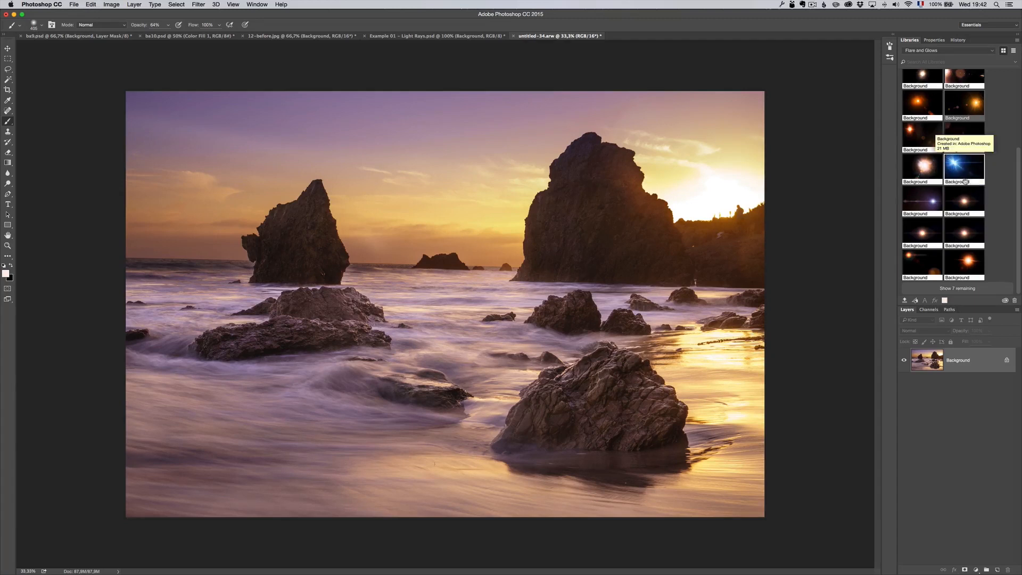
pyautogui.scroll(4, 966, 182)
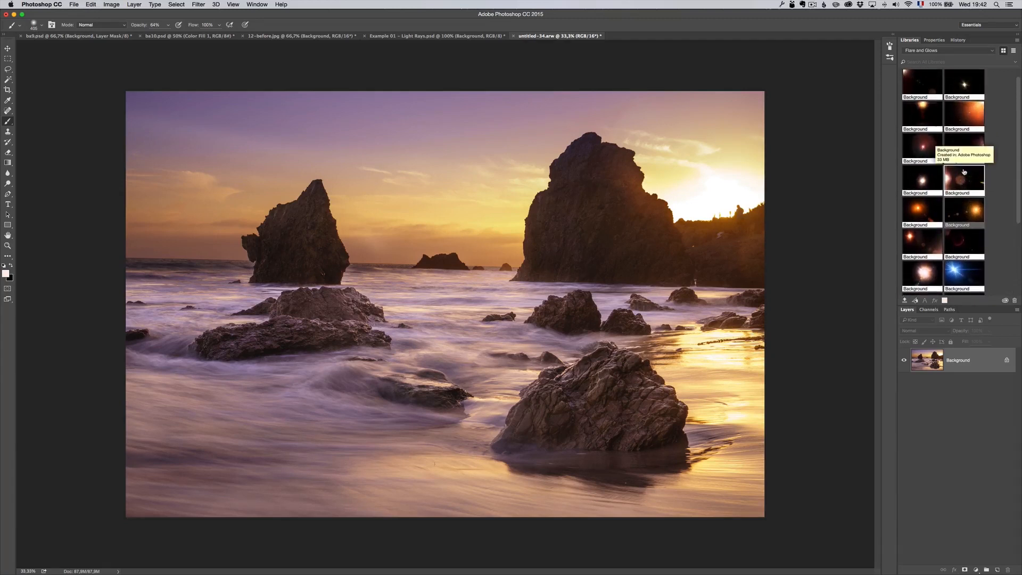
pyautogui.scroll(1, 965, 171)
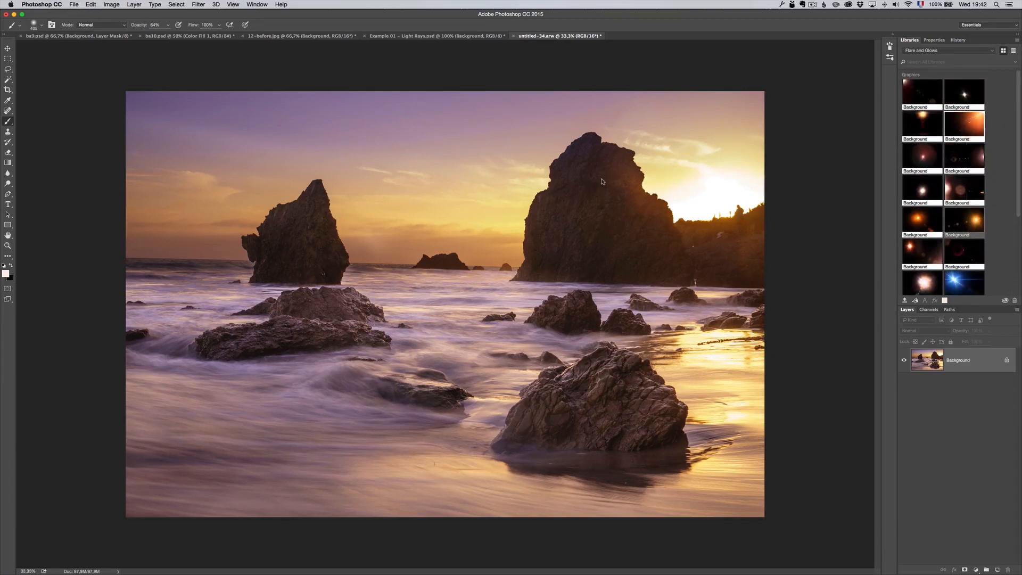
pyautogui.moveTo(966, 126); pyautogui.dragTo(497, 279)
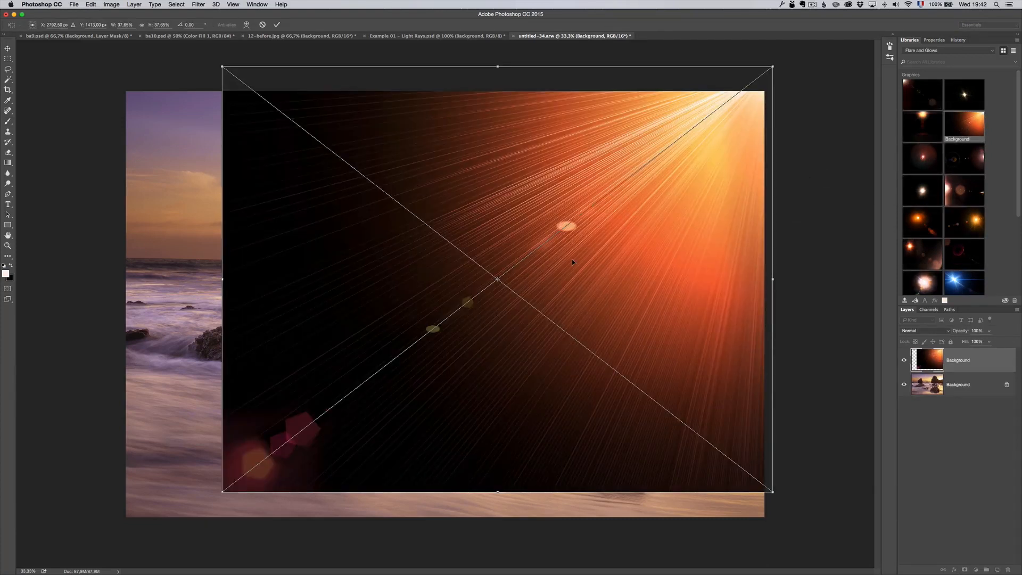
pyautogui.press('Escape')
# Step: Place the orange flare with a horizontal streak from the Flare and Glows library over the seascape's sun, using Screen blend mode
pyautogui.scroll(-5, 965, 230)
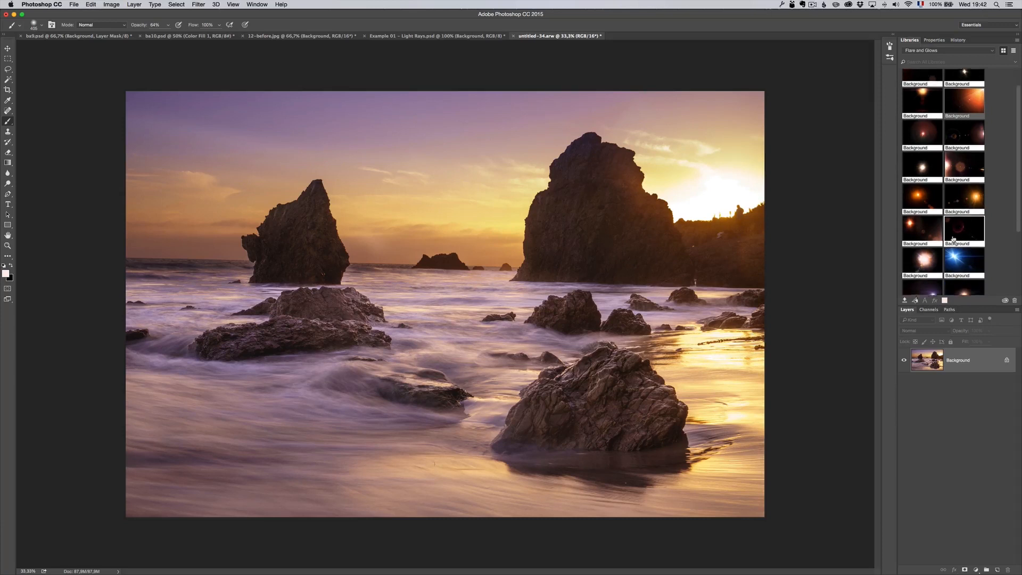
pyautogui.scroll(-2, 955, 239)
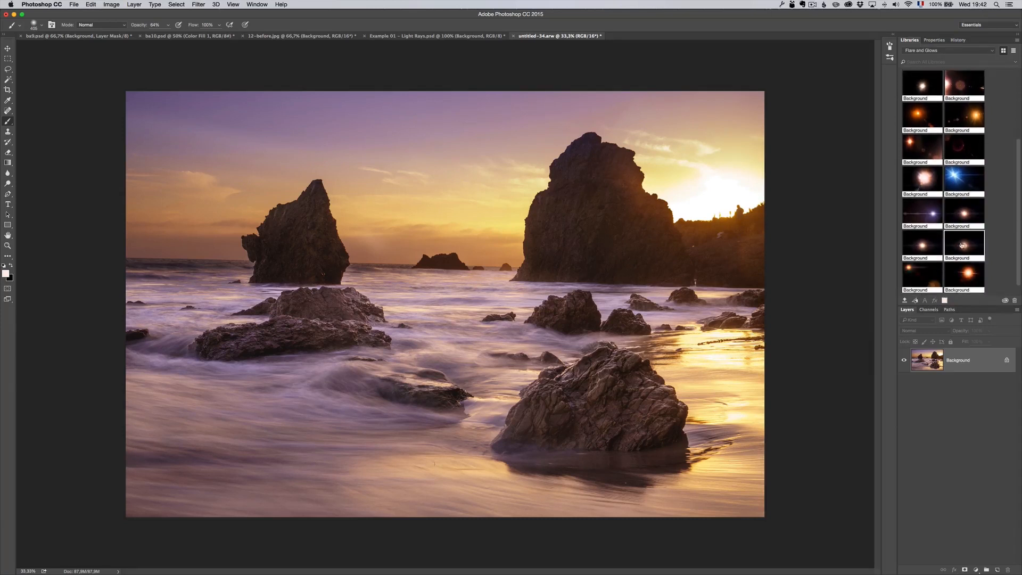
pyautogui.moveTo(965, 267); pyautogui.dragTo(693, 221)
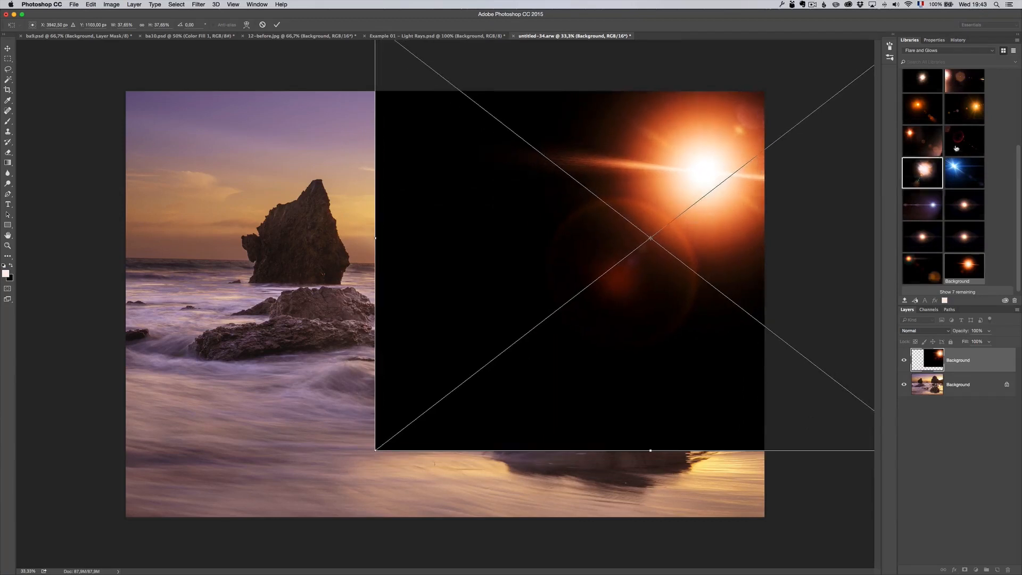
pyautogui.click(916, 331)
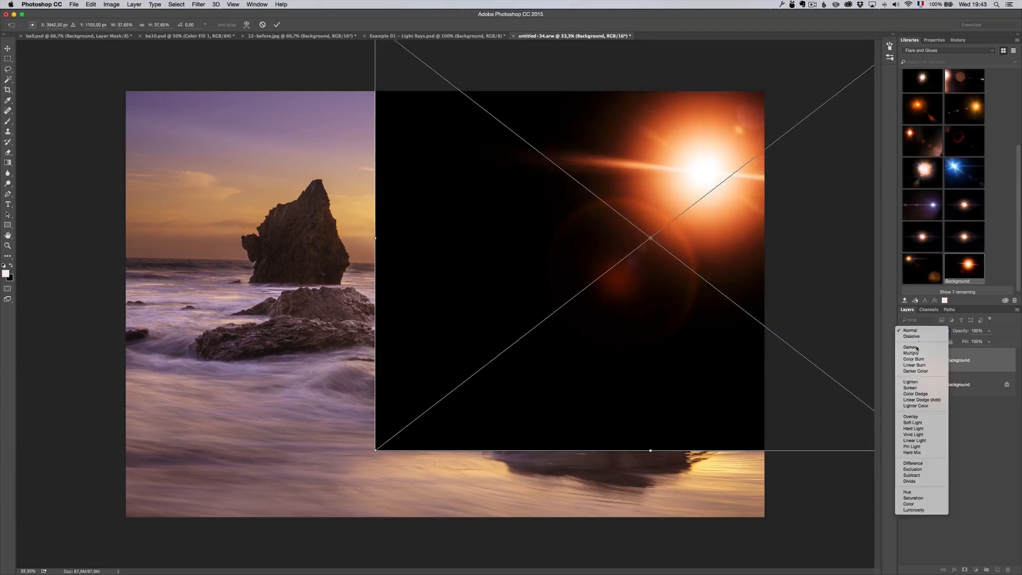
pyautogui.click(917, 389)
pyautogui.moveTo(699, 237); pyautogui.dragTo(676, 241)
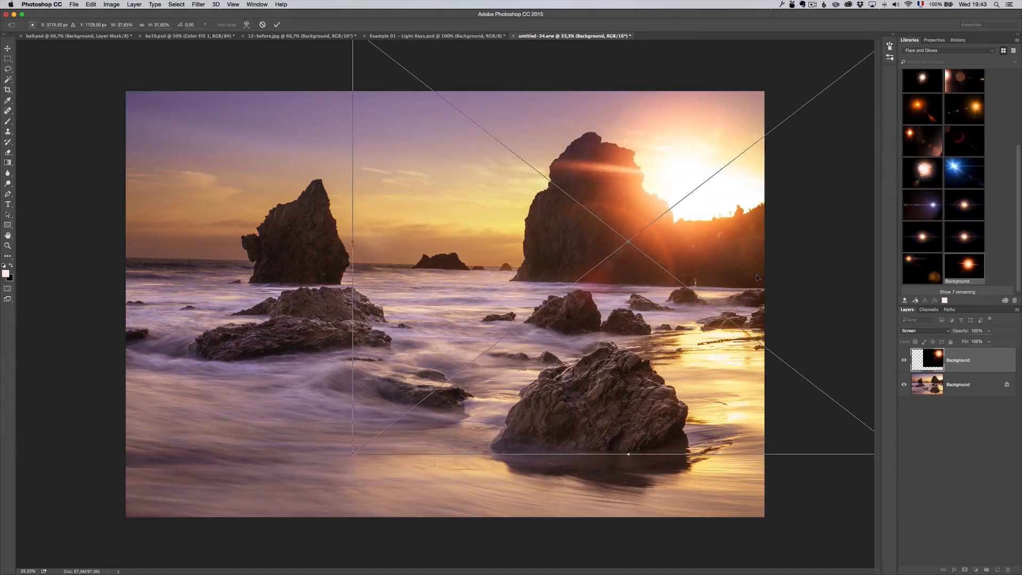
pyautogui.press('Return')
pyautogui.press('b')
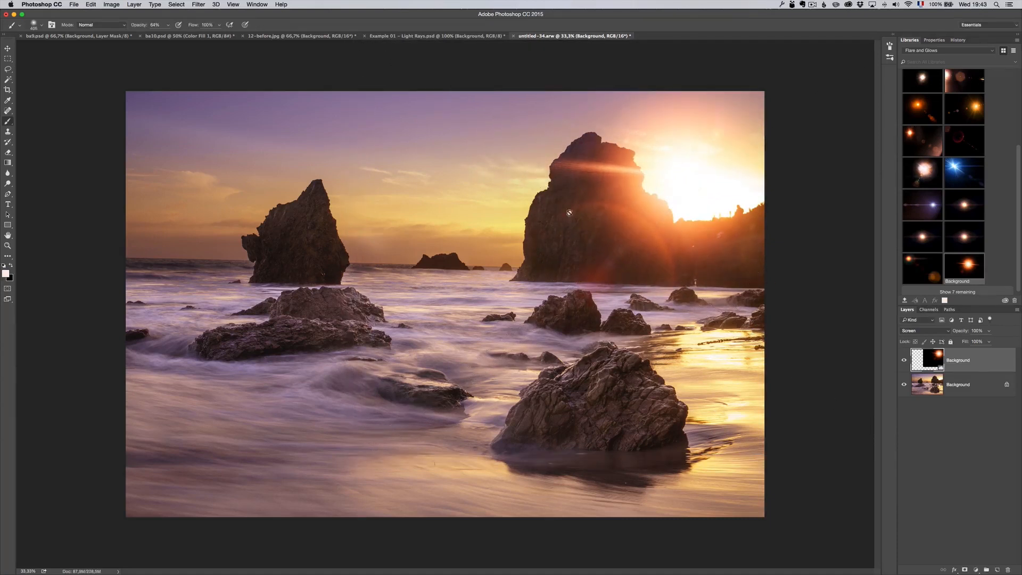
# Step: Open the Bokeh and links library and look through its bokeh and light leak images
pyautogui.scroll(5, 958, 186)
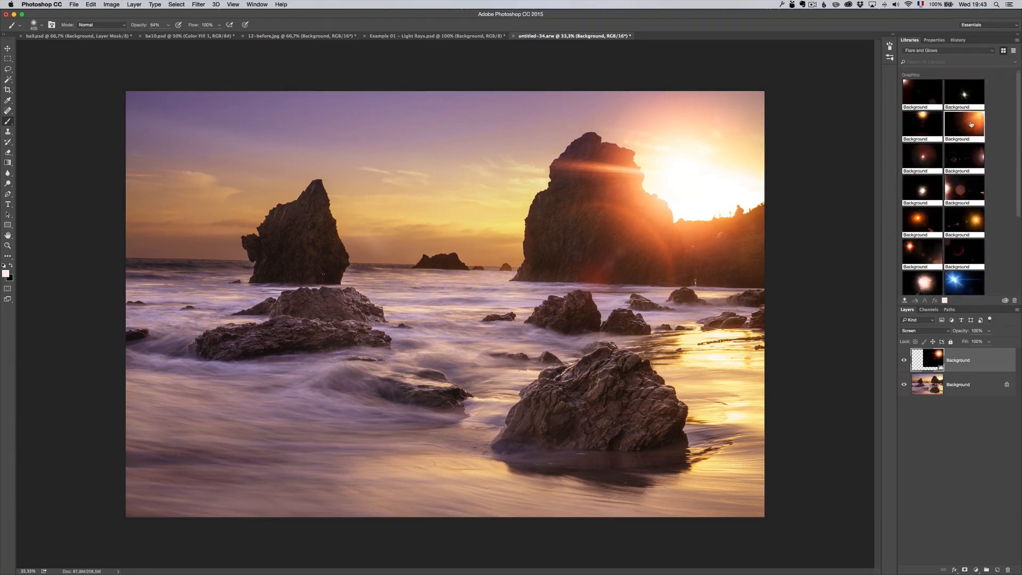
pyautogui.click(934, 51)
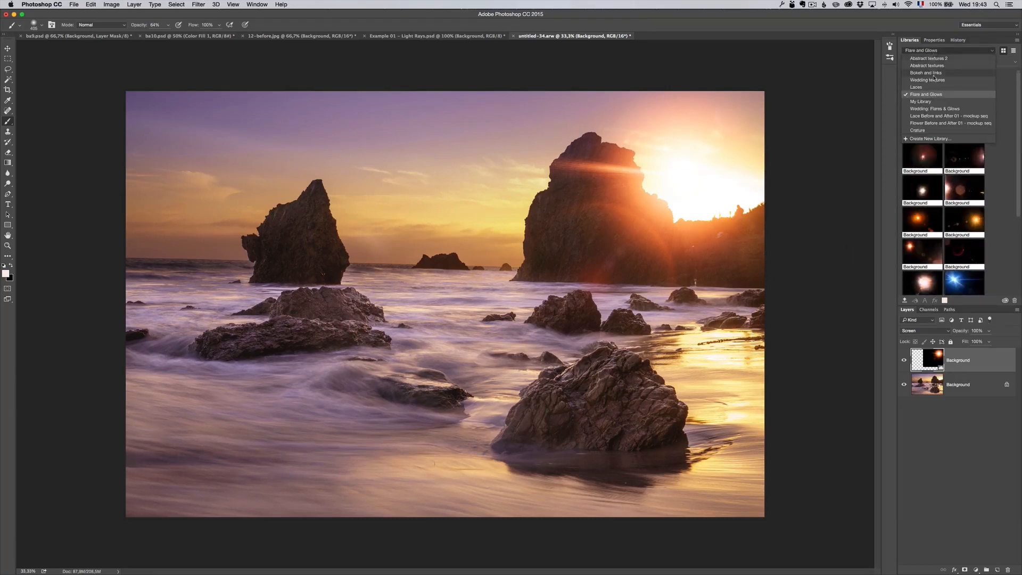
pyautogui.click(934, 74)
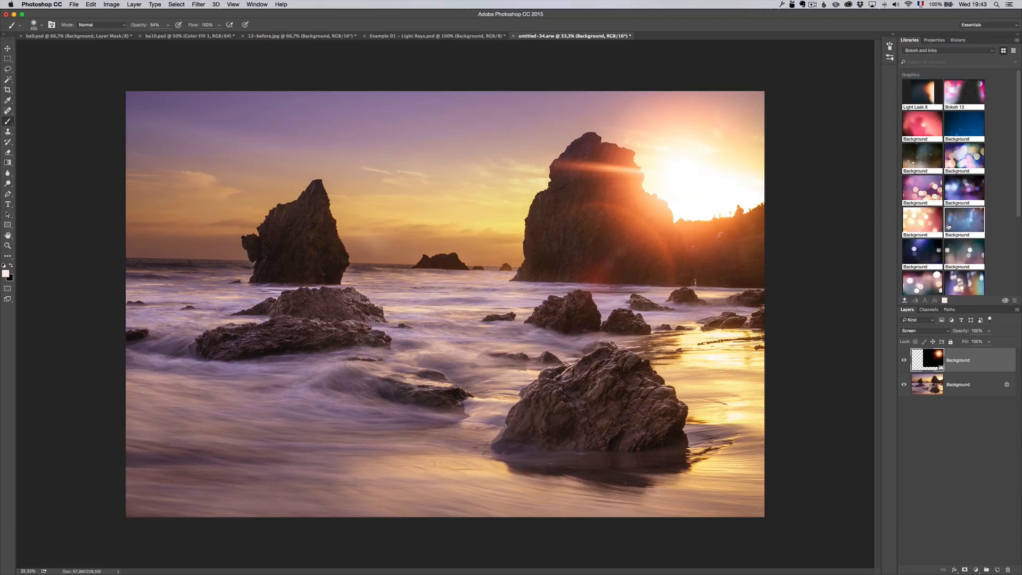
pyautogui.scroll(-3, 948, 225)
pyautogui.scroll(-2, 948, 227)
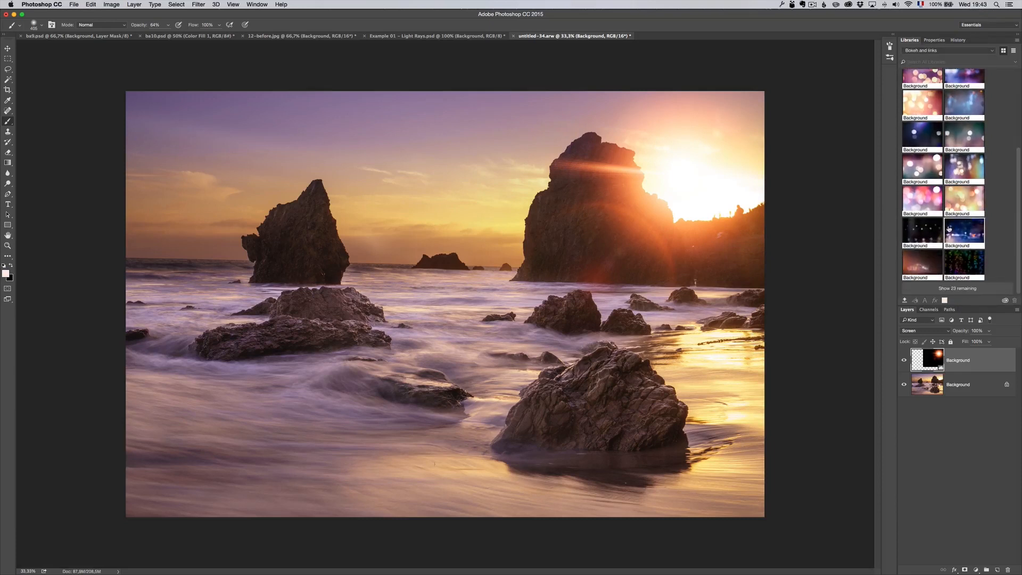
pyautogui.scroll(-5, 951, 229)
pyautogui.scroll(-10, 958, 228)
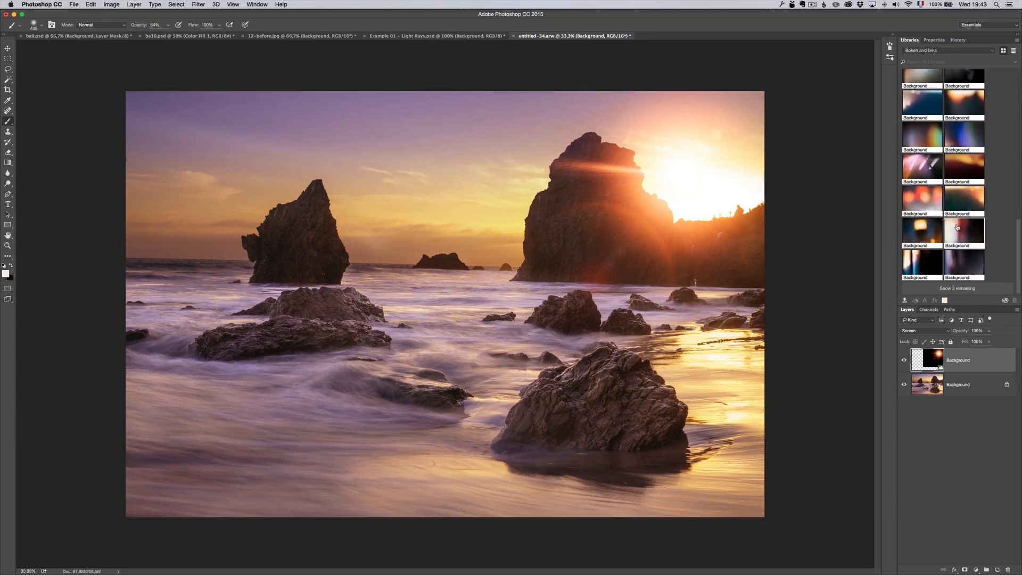
pyautogui.scroll(8, 958, 228)
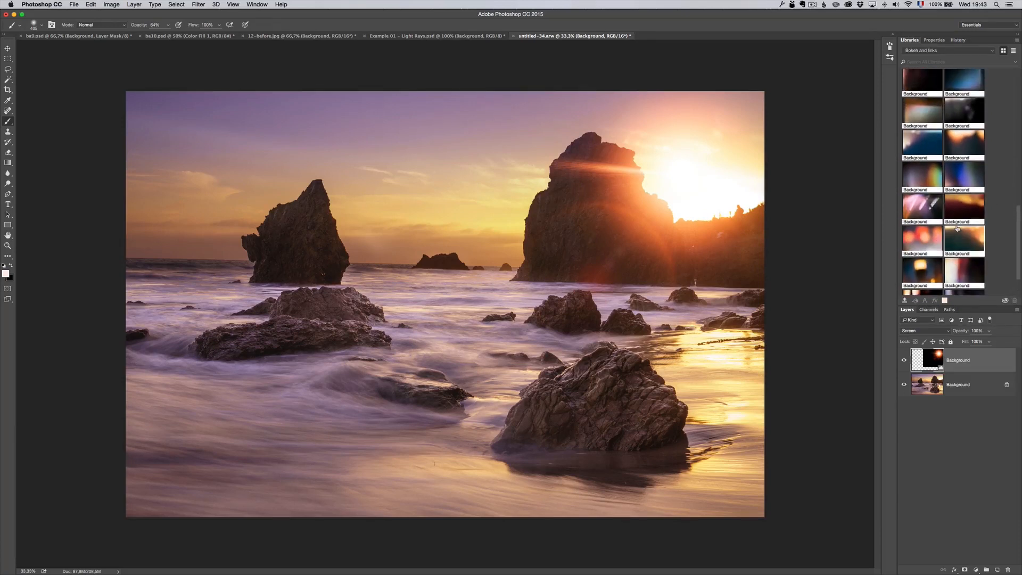
pyautogui.scroll(5, 957, 228)
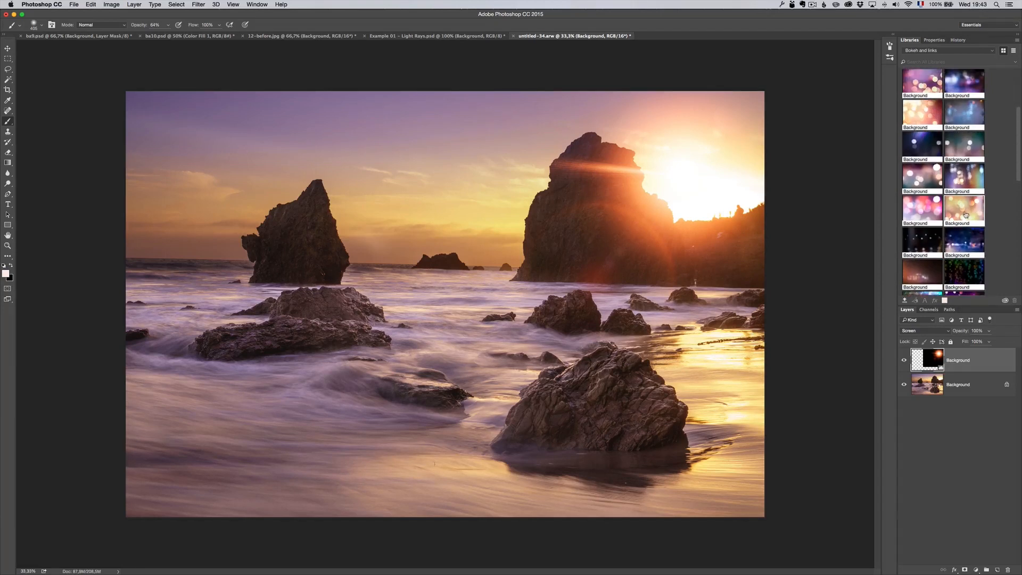
# Step: Place the yellow-and-peach bokeh image above the flare and stretch it to cover the whole seascape
pyautogui.rightClick(970, 208)
pyautogui.click(865, 215)
pyautogui.moveTo(964, 211); pyautogui.dragTo(427, 297)
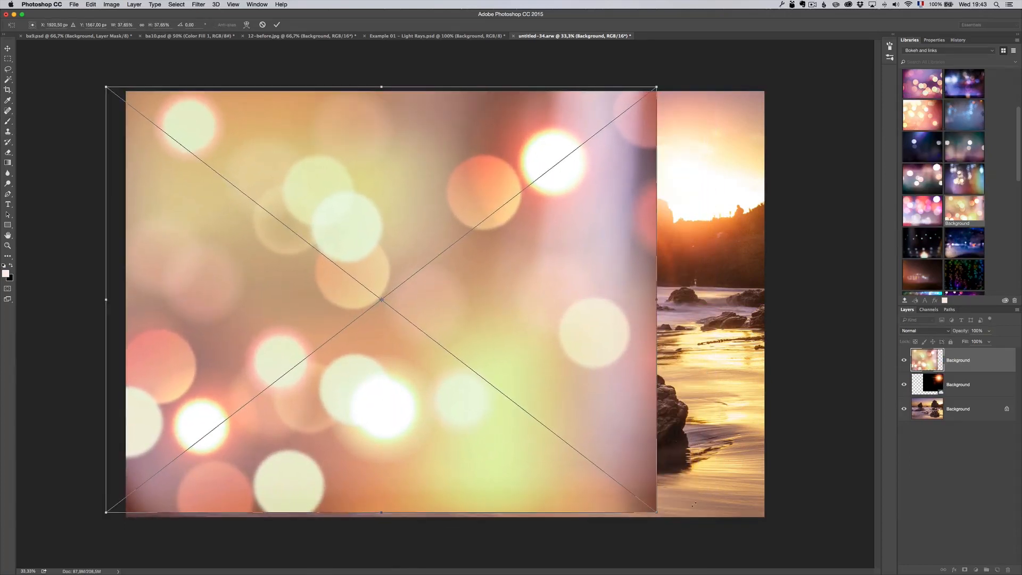
pyautogui.moveTo(656, 511); pyautogui.dragTo(782, 526)
pyautogui.press('Return')
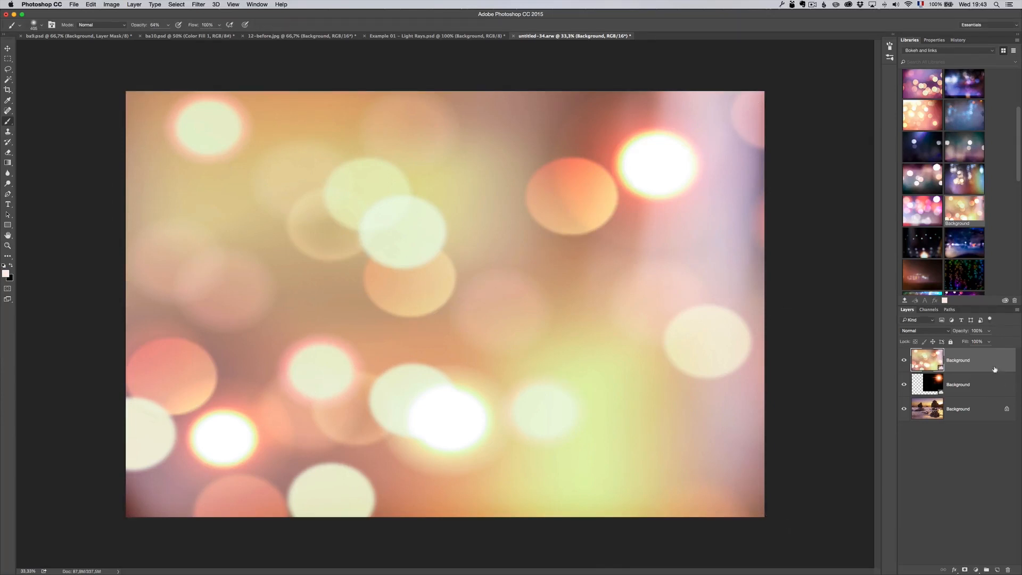
# Step: Try the yellow-and-peach bokeh layer in Screen blend mode over the seascape, and delete the layer
pyautogui.click(923, 332)
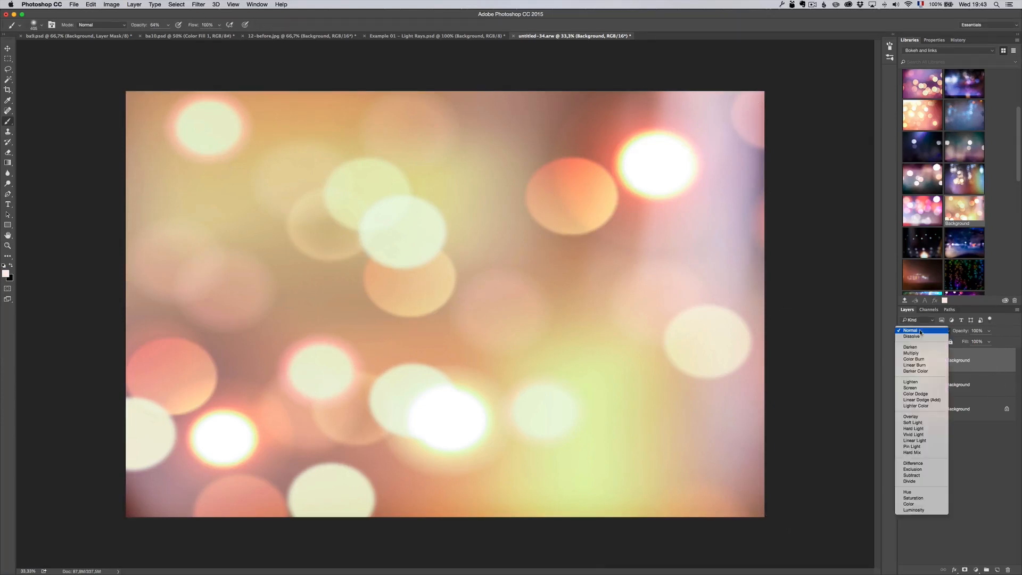
pyautogui.click(917, 389)
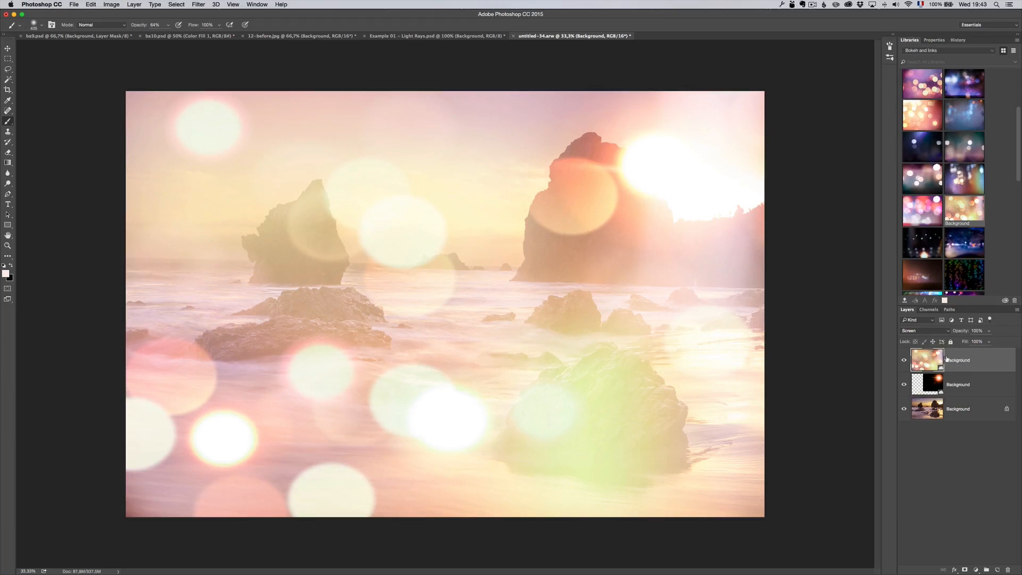
pyautogui.moveTo(971, 362); pyautogui.dragTo(1008, 570)
# Step: Place the blurred red-and-orange lights image from the library over the seascape, flip it vertically and stretch it to cover the photo
pyautogui.scroll(-5, 941, 230)
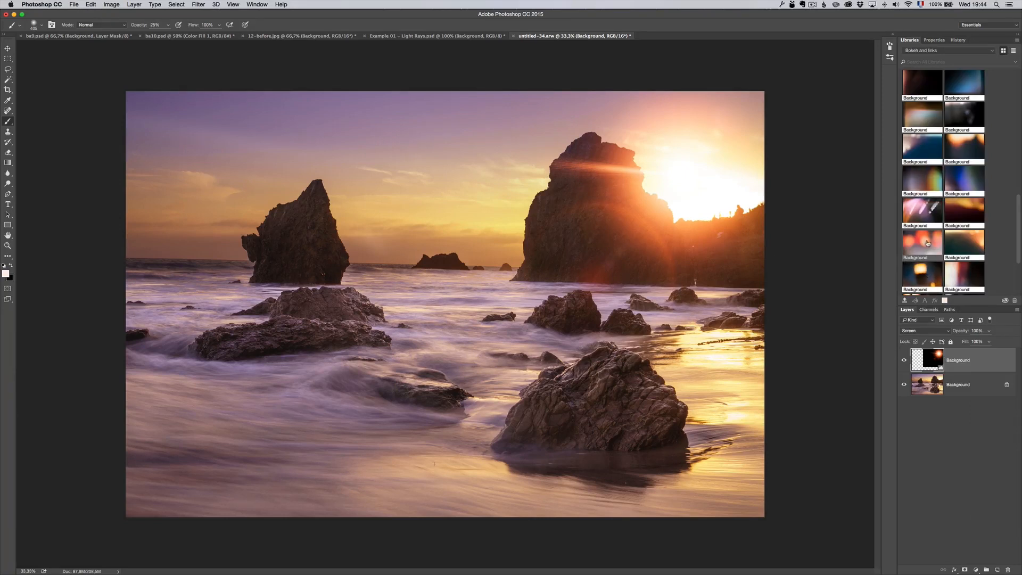
pyautogui.moveTo(924, 242); pyautogui.dragTo(477, 266)
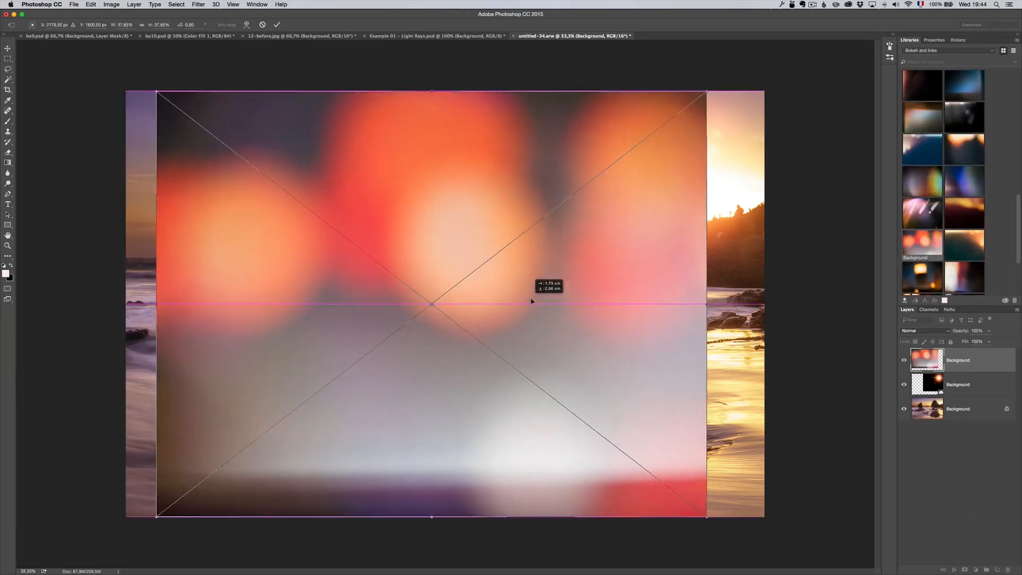
pyautogui.rightClick(435, 223)
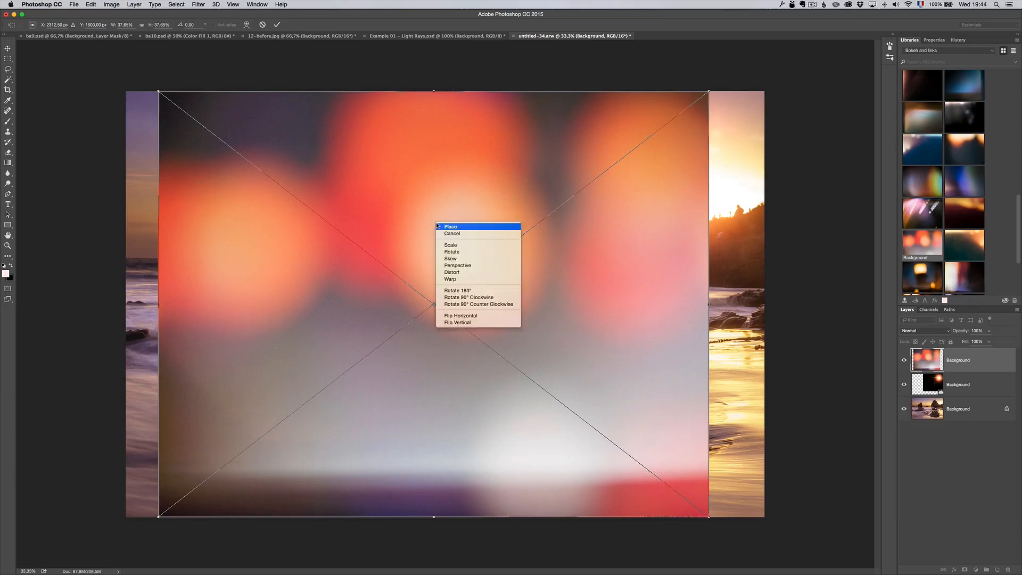
pyautogui.click(458, 326)
pyautogui.moveTo(559, 342); pyautogui.dragTo(520, 335)
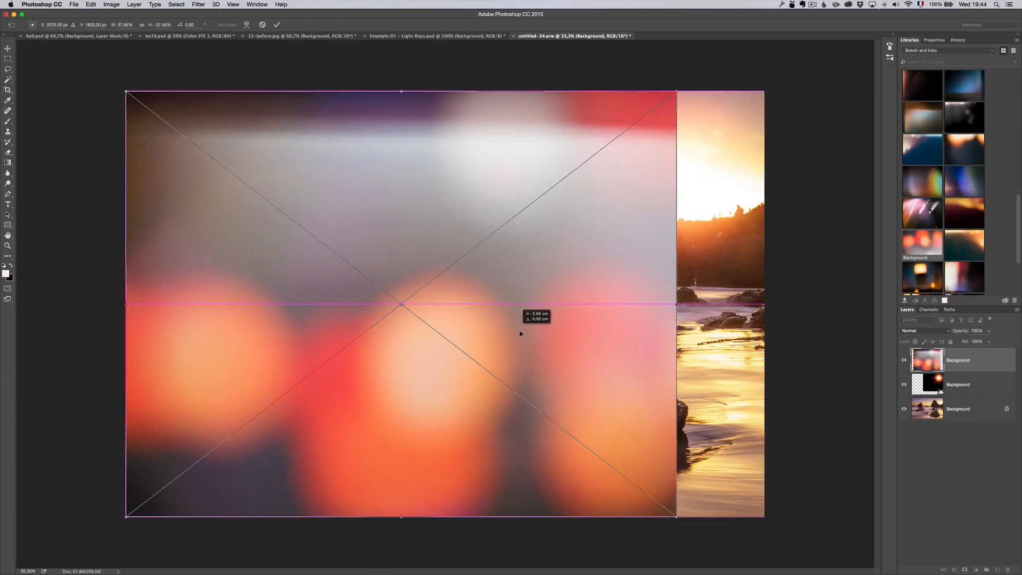
pyautogui.moveTo(677, 517); pyautogui.dragTo(767, 518)
pyautogui.press('b')
pyautogui.press('Return')
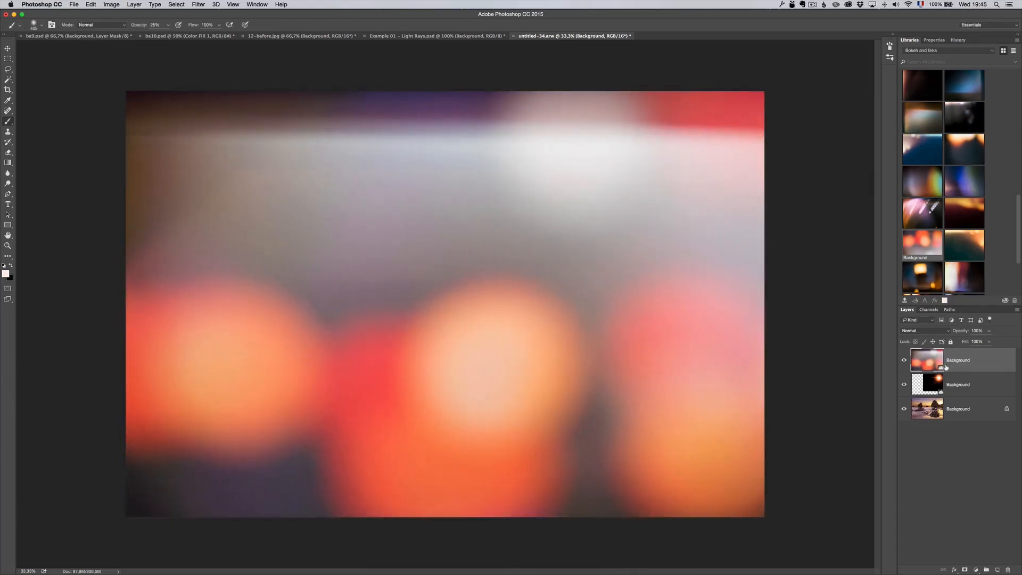
# Step: Set the red-and-orange lights layer to Screen blend mode and hide it with a black layer mask
pyautogui.click(927, 329)
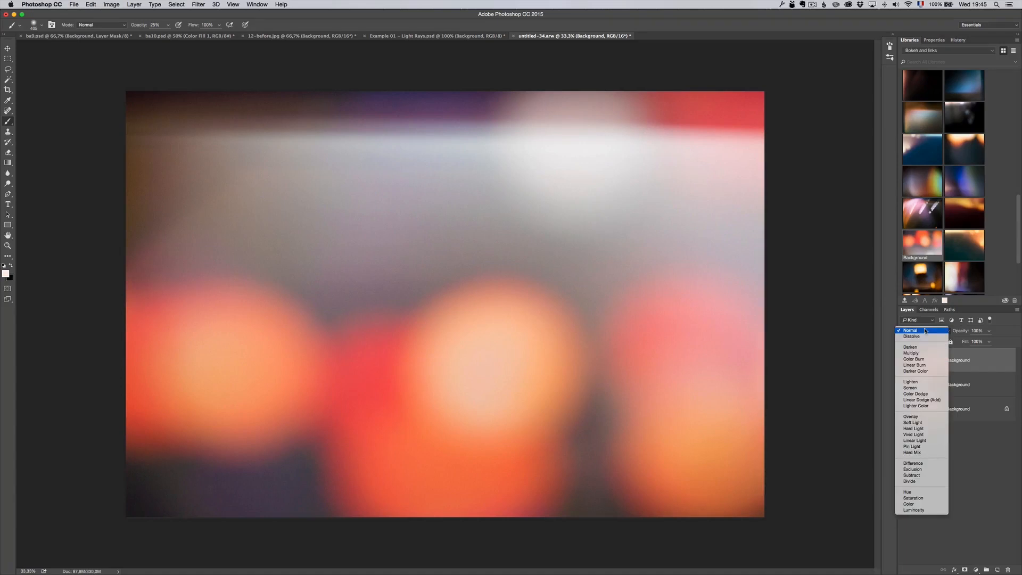
pyautogui.click(916, 391)
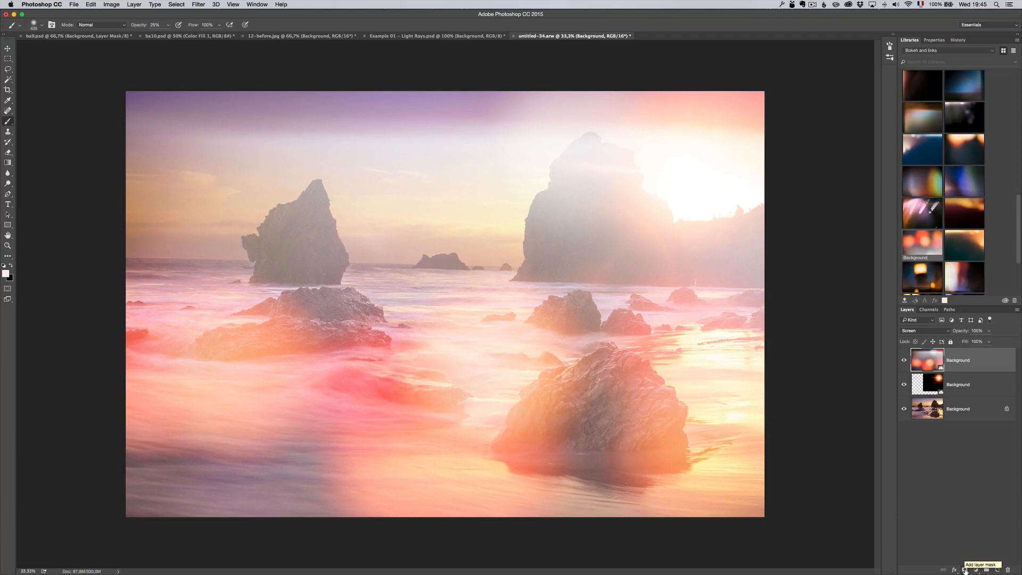
pyautogui.keyDown('alt'); pyautogui.click(965, 570); pyautogui.keyUp('alt')
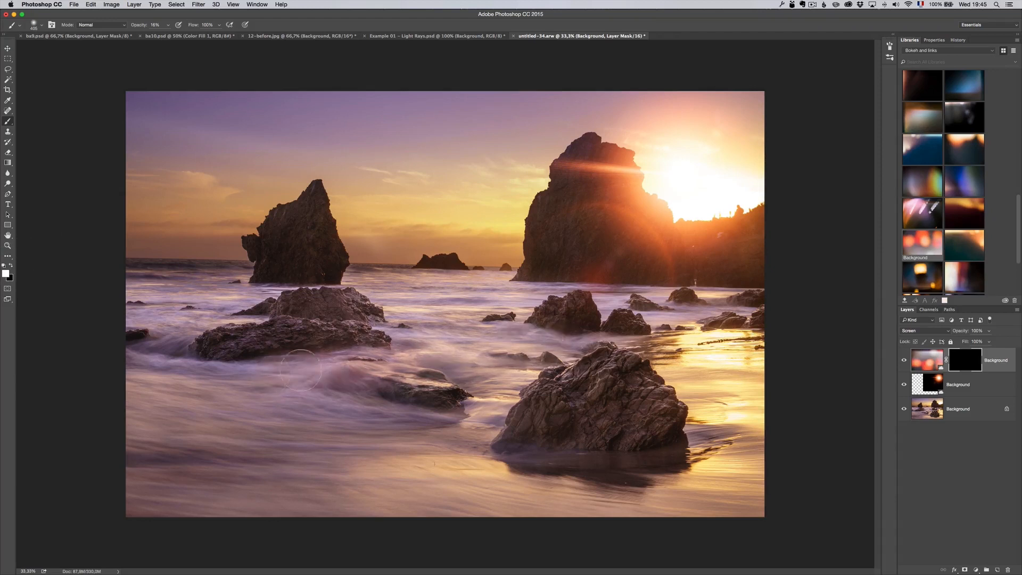
# Step: Paint white on the mask at 16% brush opacity to reveal the warm lights across the water and foreground rocks
pyautogui.moveTo(139, 319)
pyautogui.mouseDown()
pyautogui.moveTo(242, 291)
pyautogui.moveTo(382, 288)
pyautogui.moveTo(773, 308)
pyautogui.mouseUp()
pyautogui.moveTo(516, 363)
pyautogui.mouseDown()
pyautogui.moveTo(669, 330)
pyautogui.moveTo(770, 335)
pyautogui.mouseUp()
pyautogui.moveTo(660, 336)
pyautogui.mouseDown()
pyautogui.moveTo(579, 343)
pyautogui.moveTo(437, 410)
pyautogui.moveTo(426, 453)
pyautogui.moveTo(352, 442)
pyautogui.moveTo(594, 452)
pyautogui.moveTo(487, 450)
pyautogui.mouseUp()
pyautogui.moveTo(277, 431)
pyautogui.mouseDown()
pyautogui.moveTo(104, 427)
pyautogui.moveTo(45, 401)
pyautogui.mouseUp()
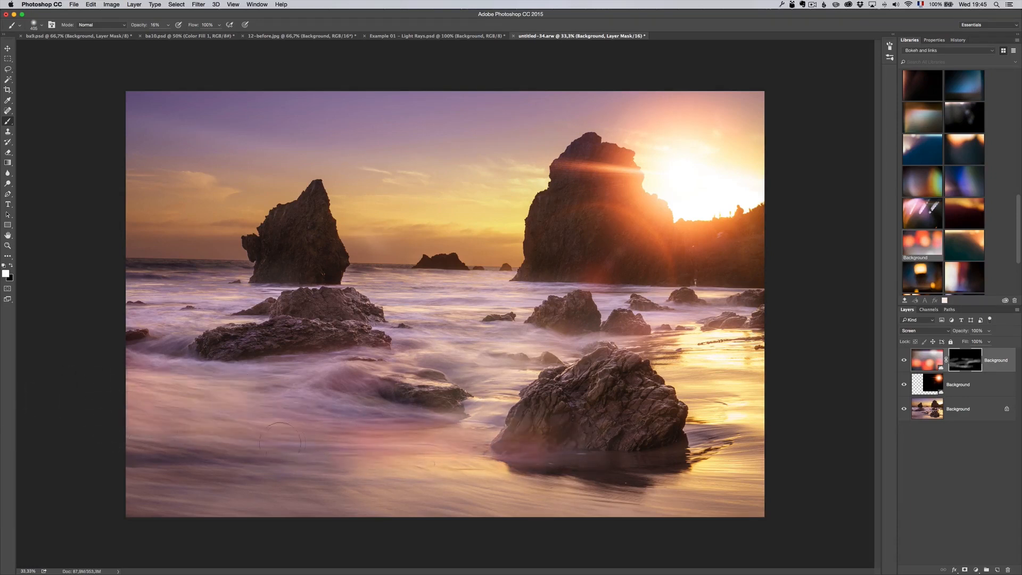
pyautogui.moveTo(369, 454); pyautogui.dragTo(450, 497)
pyautogui.moveTo(450, 356); pyautogui.dragTo(232, 351)
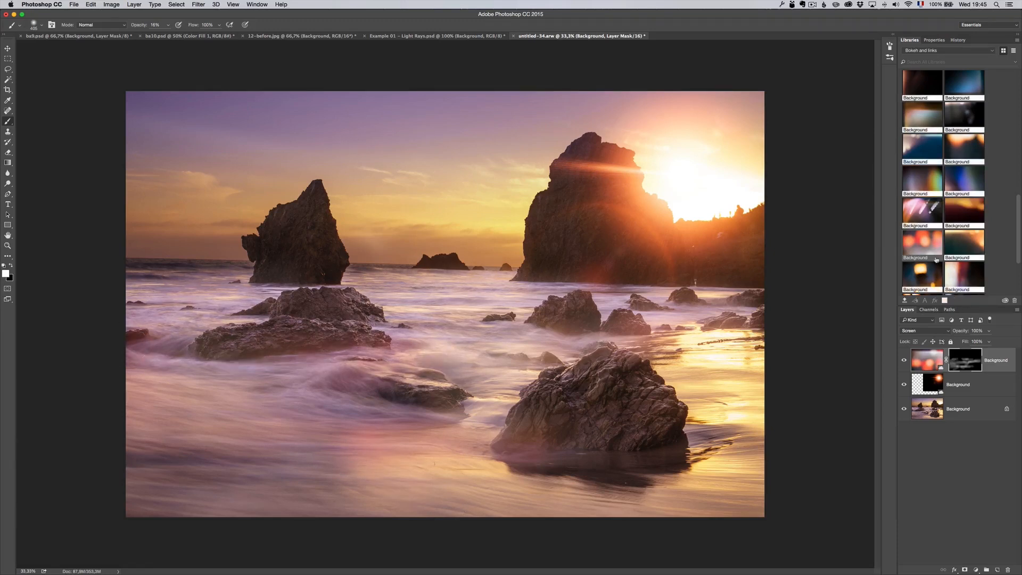
# Step: Hide the lights and flare layers and show them again to compare the seascape before and after
pyautogui.click(904, 361)
pyautogui.click(904, 384)
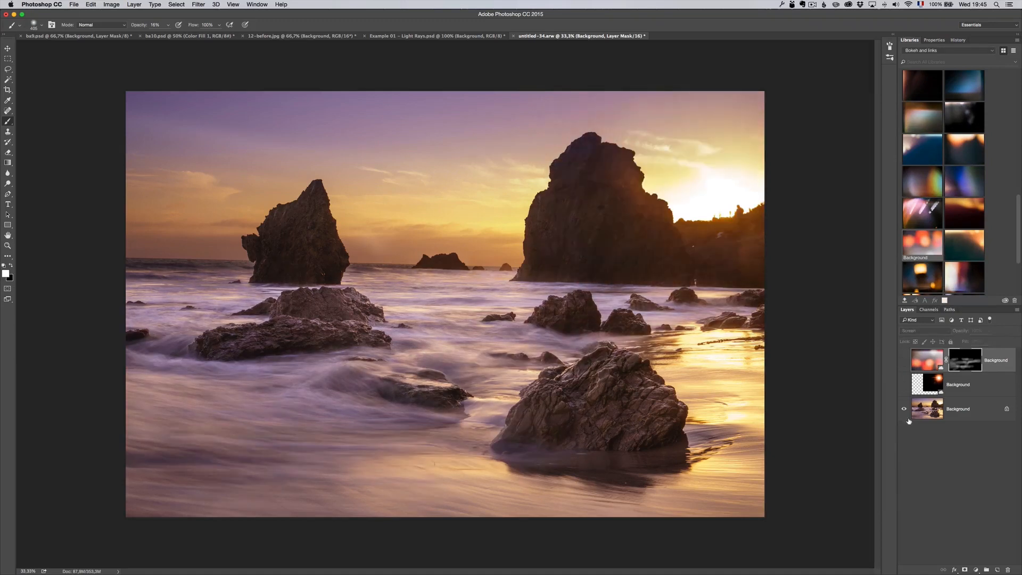
pyautogui.click(904, 384)
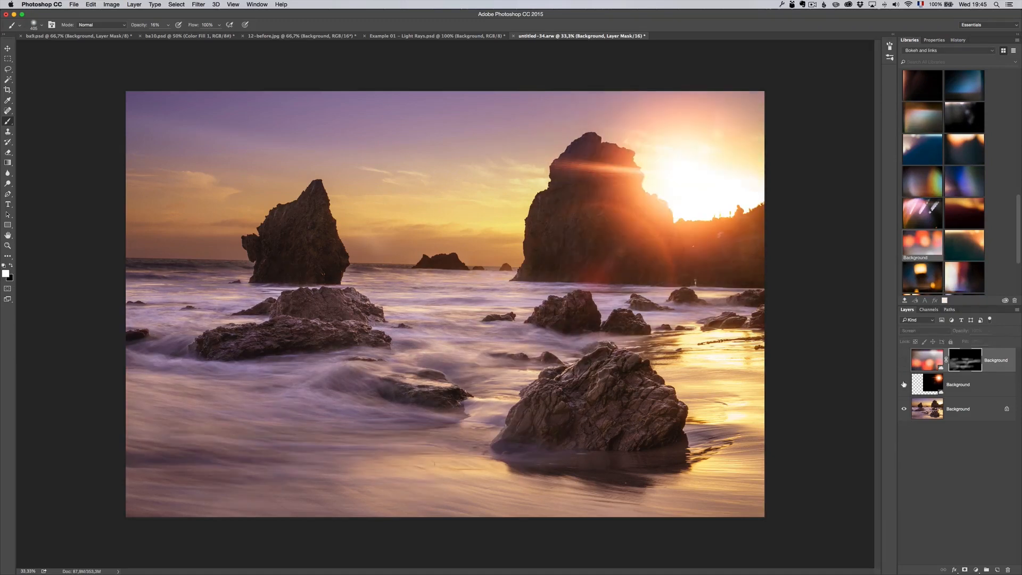
pyautogui.click(904, 362)
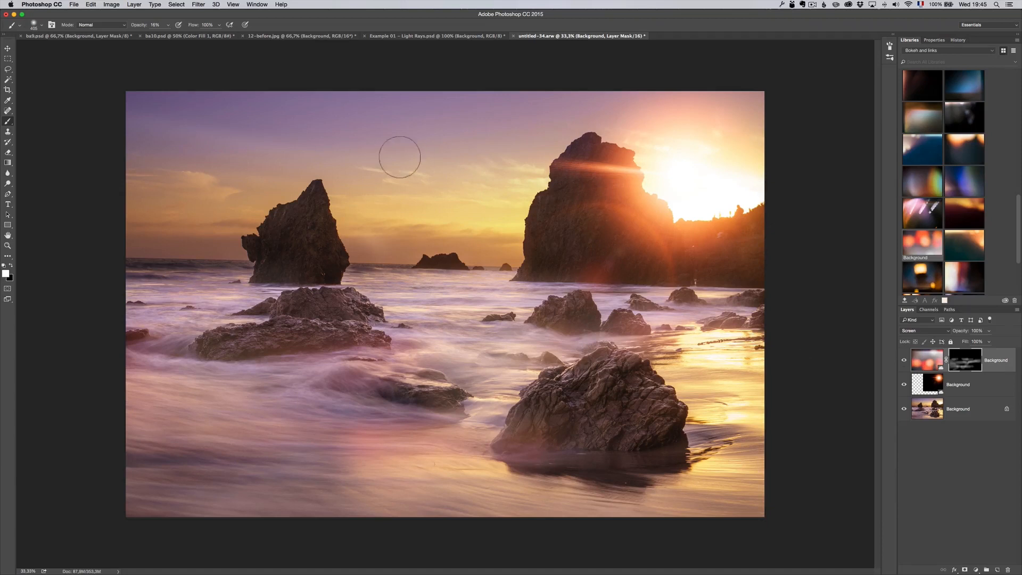
pyautogui.moveTo(1020, 217); pyautogui.dragTo(1017, 99)
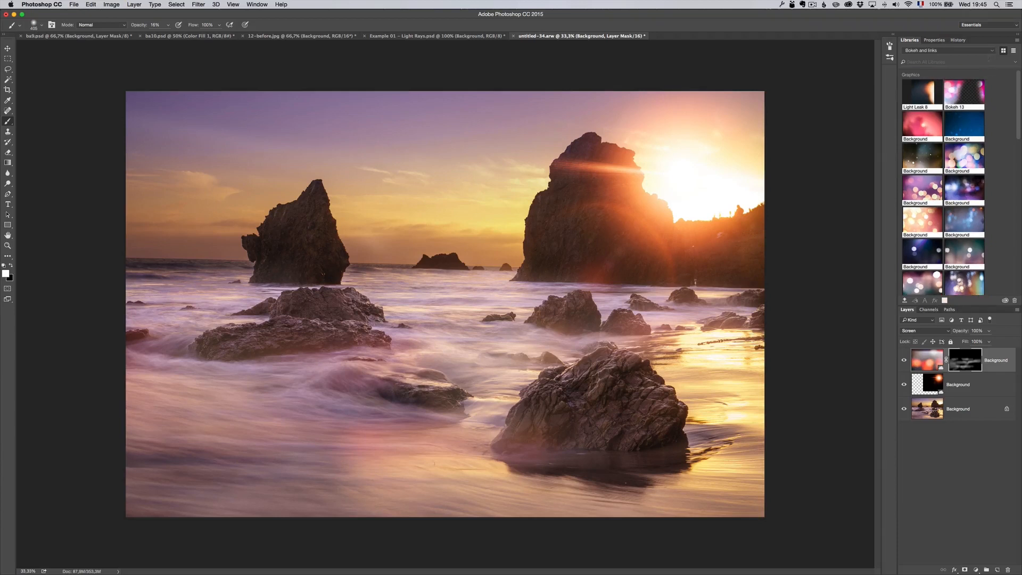
pyautogui.click(991, 51)
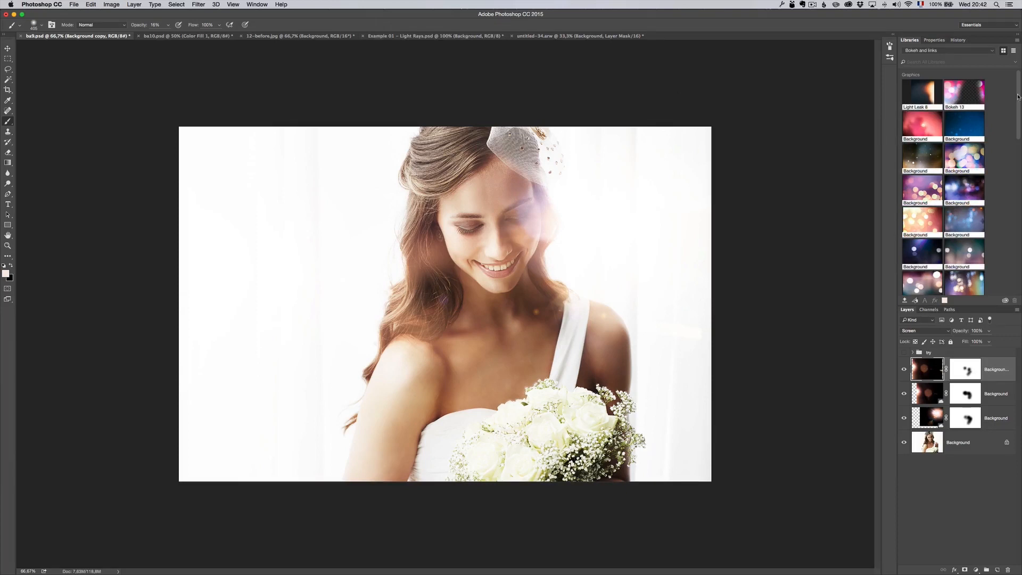
# Step: Try placing Bokeh 14.jpg as an embedded image stretched over the whole smiling bride photo, and delete its layer
pyautogui.moveTo(1019, 98)
pyautogui.mouseDown()
pyautogui.moveTo(1020, 250)
pyautogui.moveTo(1019, 107)
pyautogui.mouseUp()
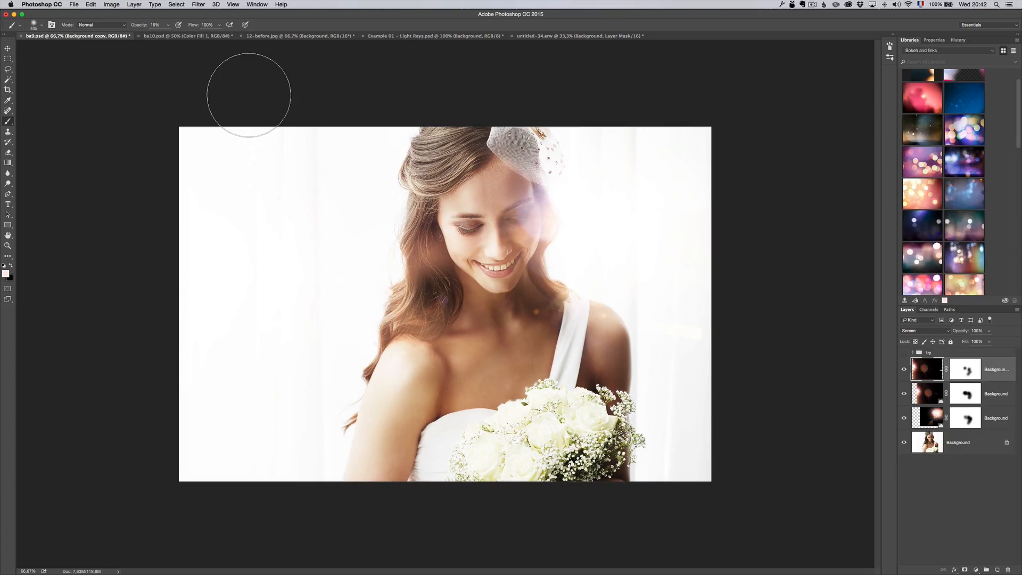
pyautogui.click(74, 4)
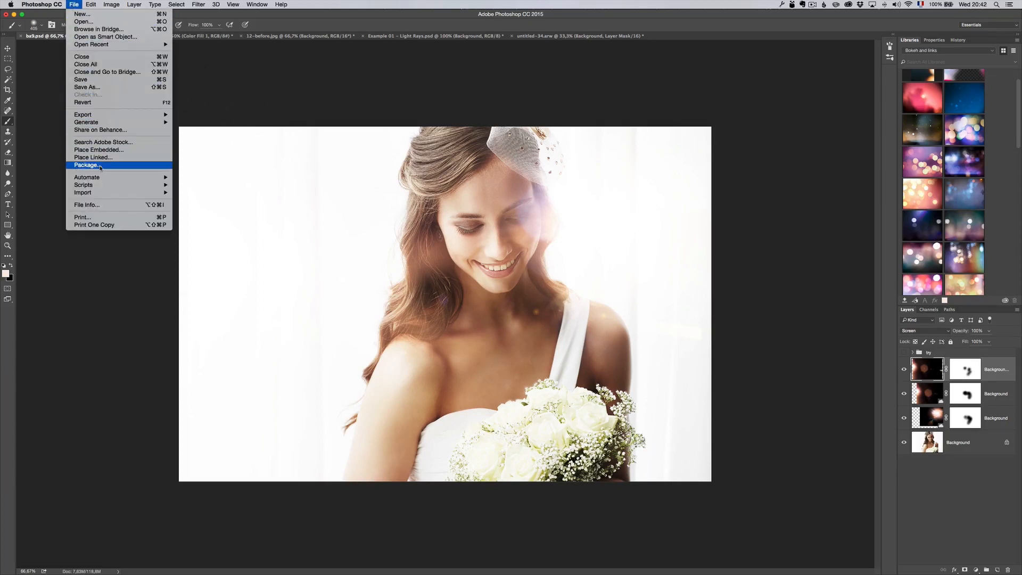
pyautogui.click(126, 151)
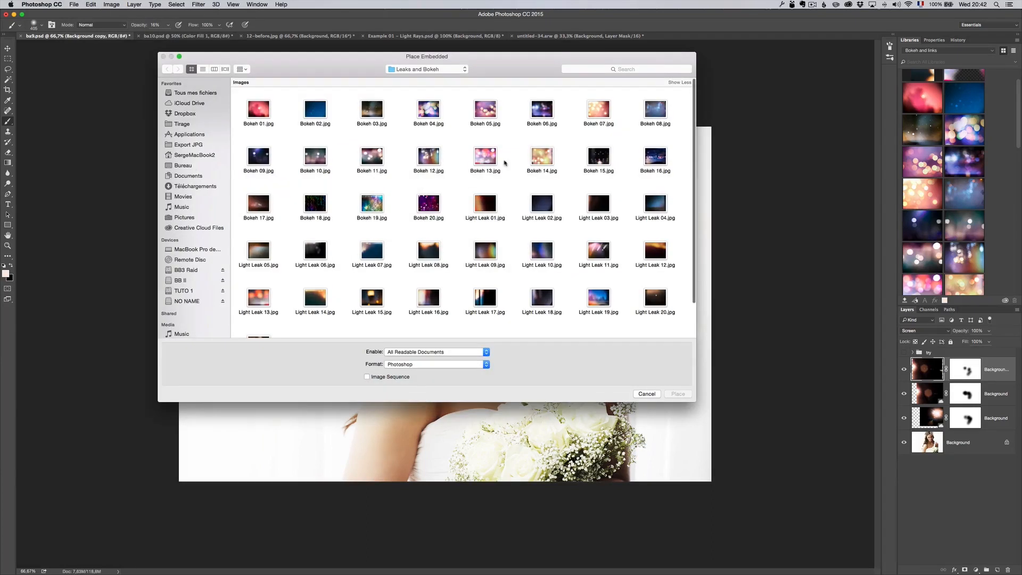
pyautogui.doubleClick(545, 156)
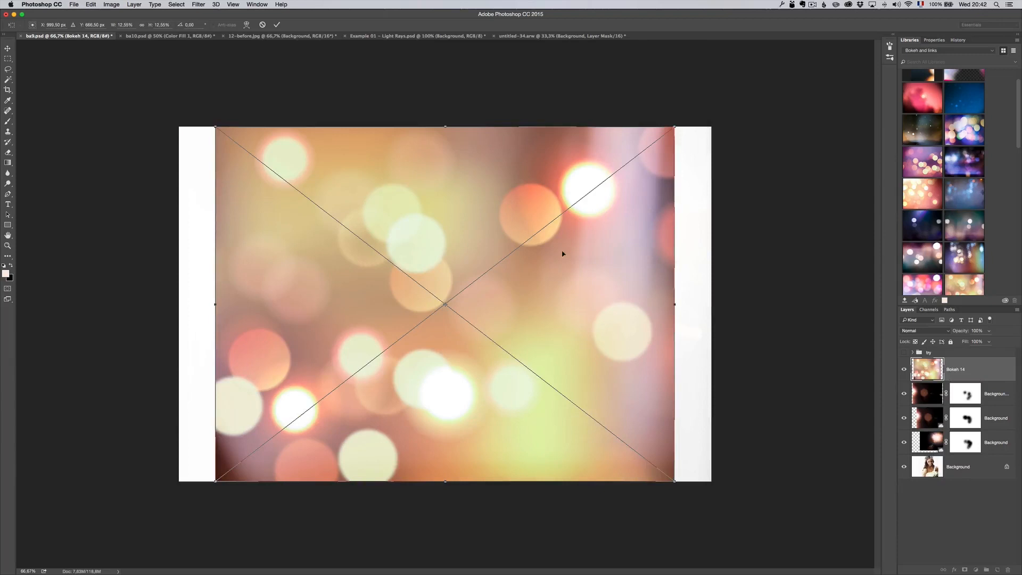
pyautogui.moveTo(677, 305); pyautogui.dragTo(734, 305)
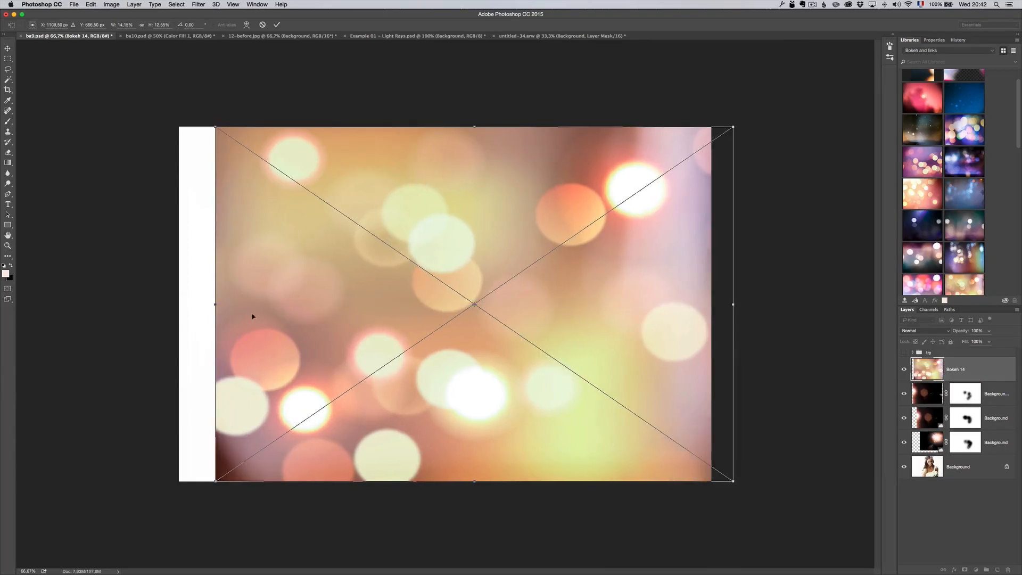
pyautogui.moveTo(214, 304); pyautogui.dragTo(178, 304)
pyautogui.press('Return')
pyautogui.press('b')
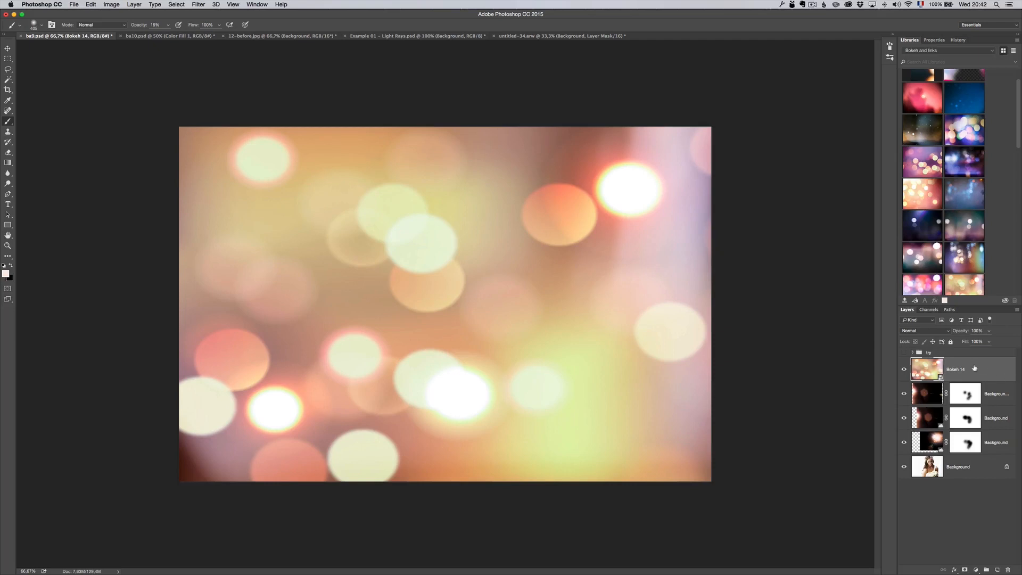
pyautogui.moveTo(985, 373); pyautogui.dragTo(1008, 569)
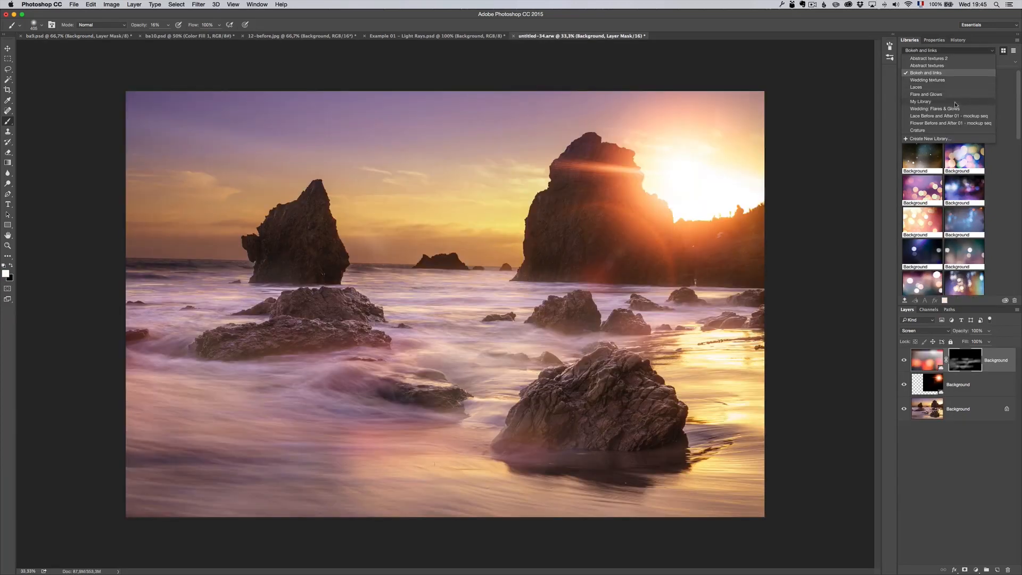
# Step: Review the other open wedding documents, including the lace-framed couple and the bride portrait
pyautogui.click(1008, 81)
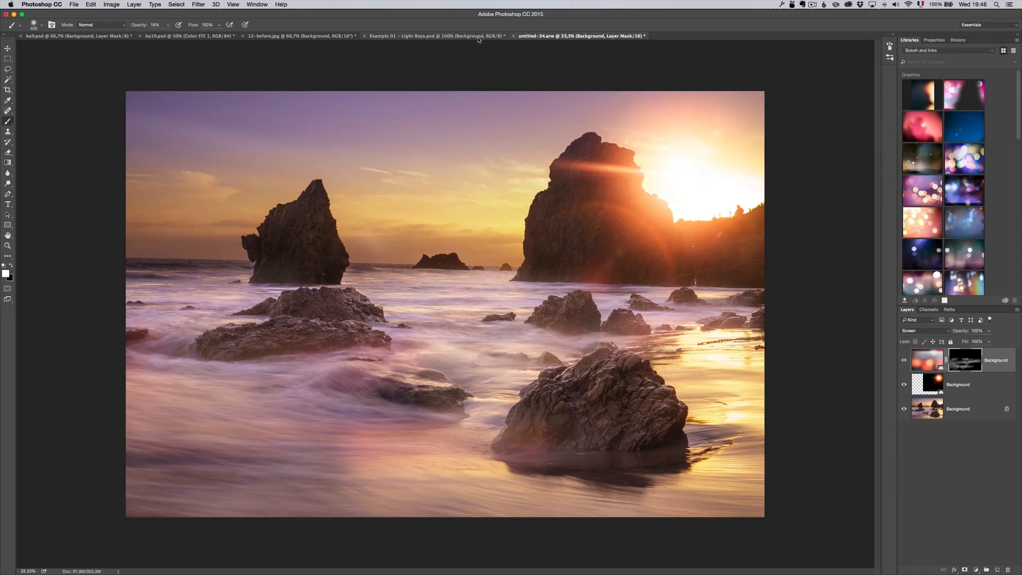
pyautogui.click(311, 36)
pyautogui.click(197, 36)
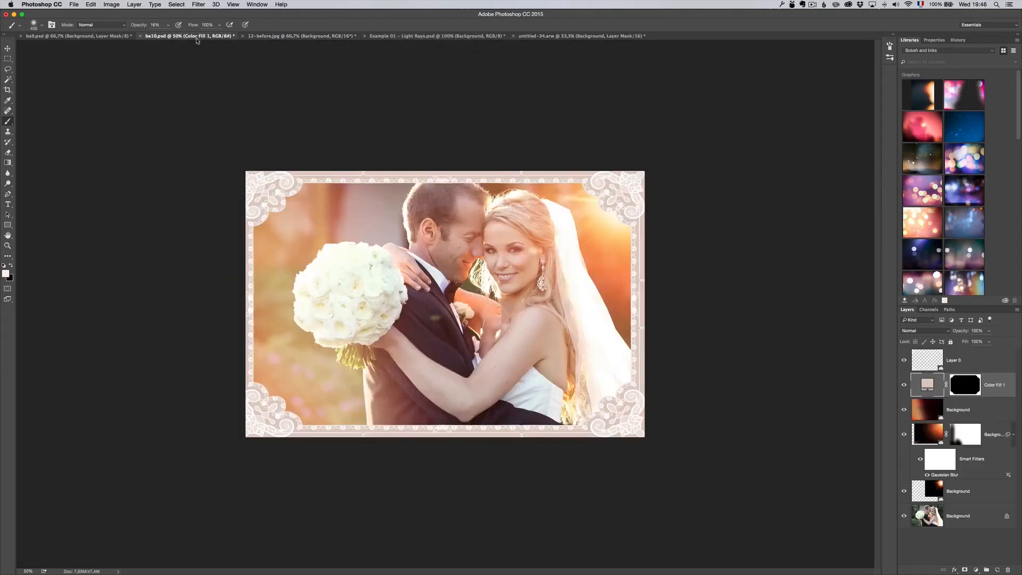
pyautogui.click(106, 36)
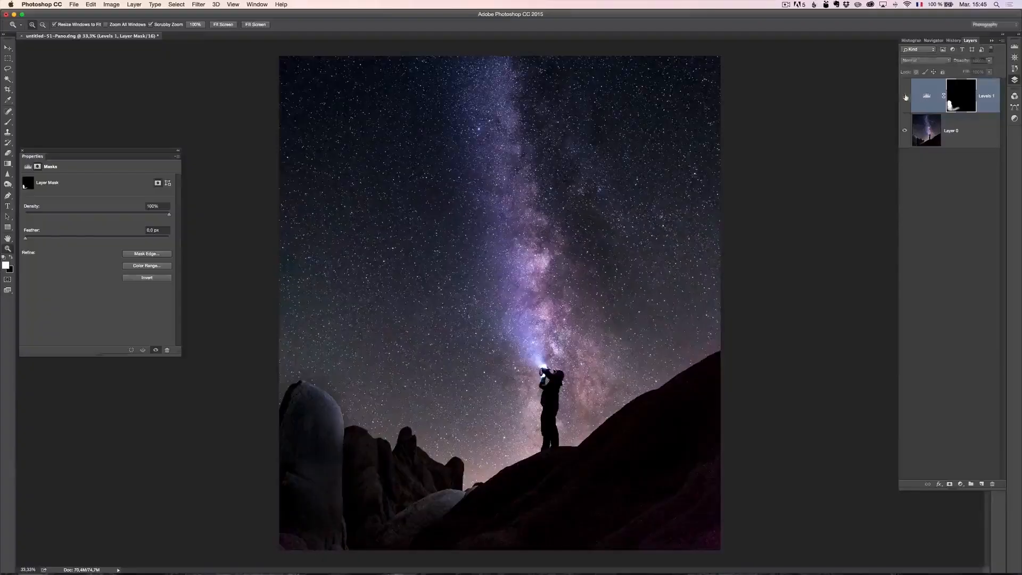
# Step: Toggle the Levels 1 adjustment on the Milky Way photo to compare its effect on the rocks
pyautogui.click(905, 98)
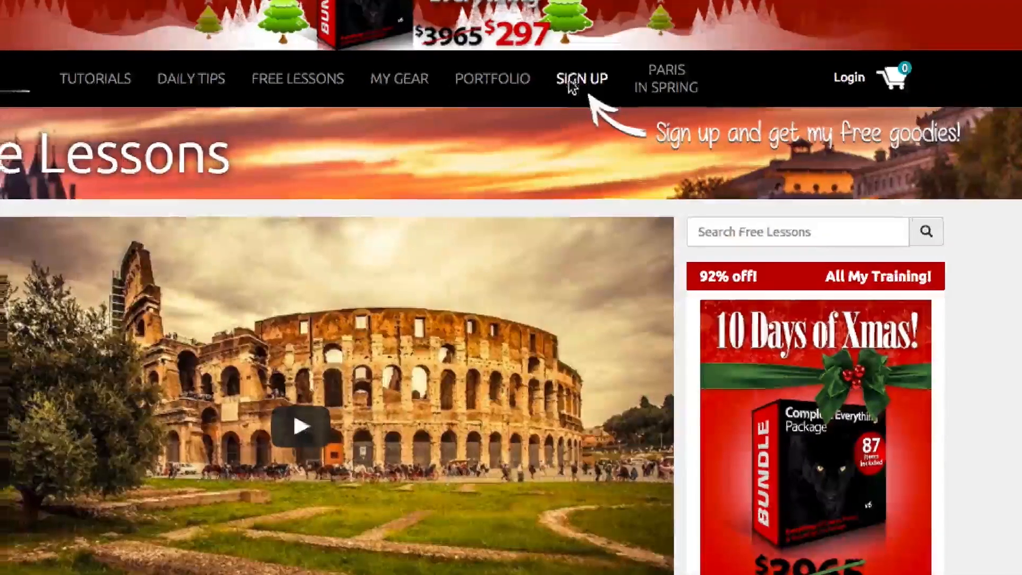
# Step: On the PhotoSerge website, view the sign-up form and open the urban desaturated look presets lesson from the Free Lessons
pyautogui.click(571, 85)
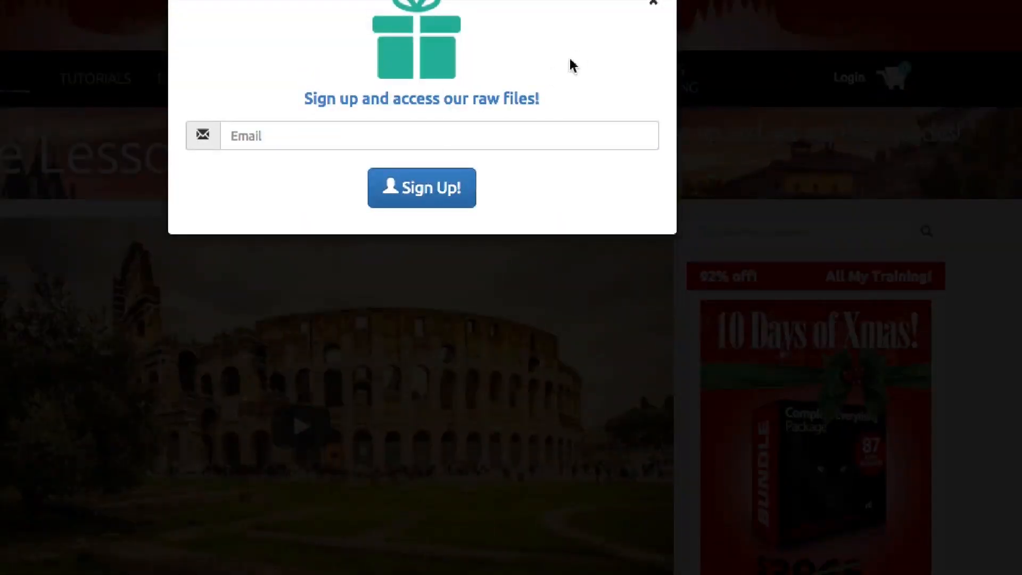
pyautogui.press('Escape')
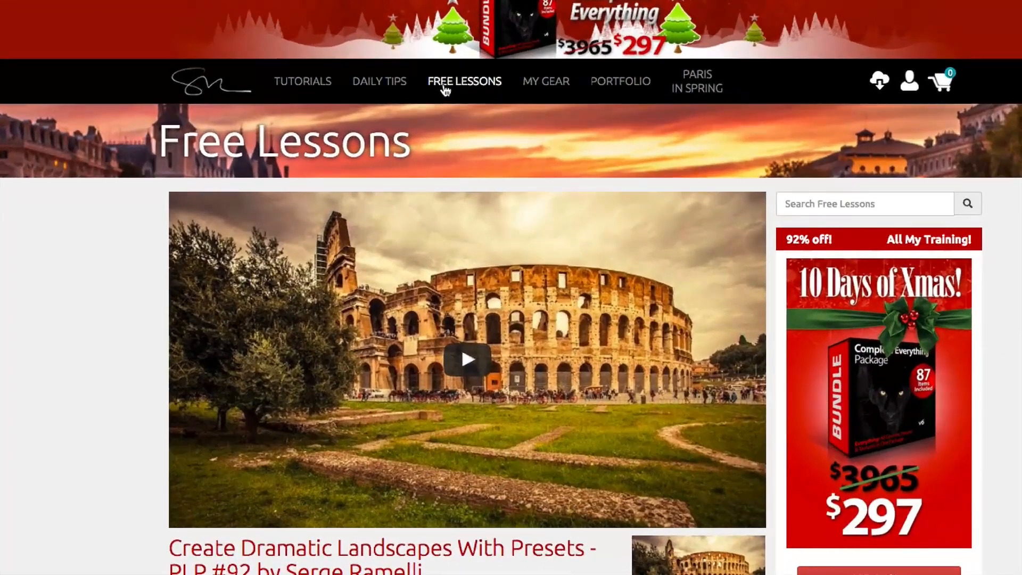
pyautogui.click(459, 85)
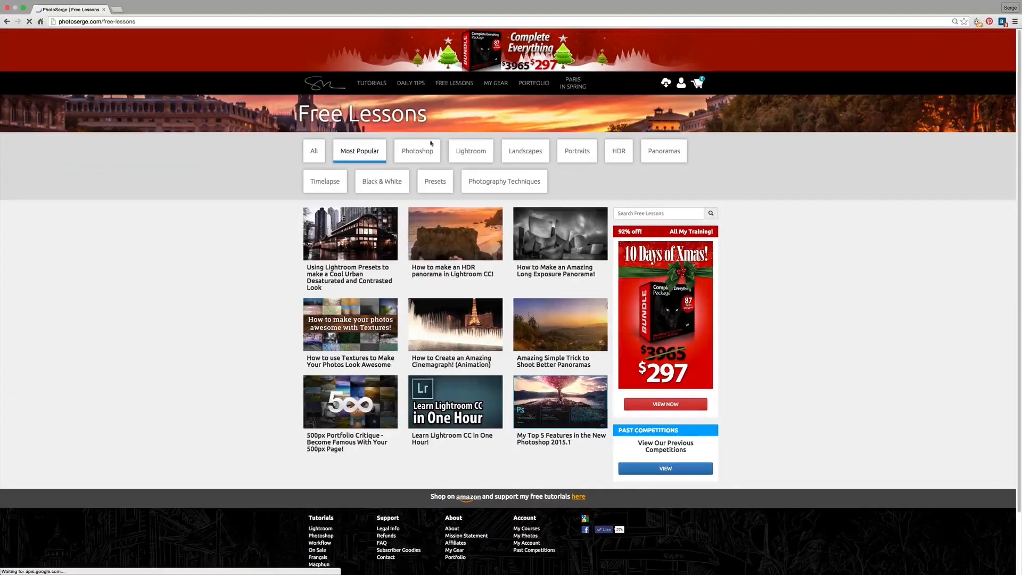
pyautogui.click(358, 240)
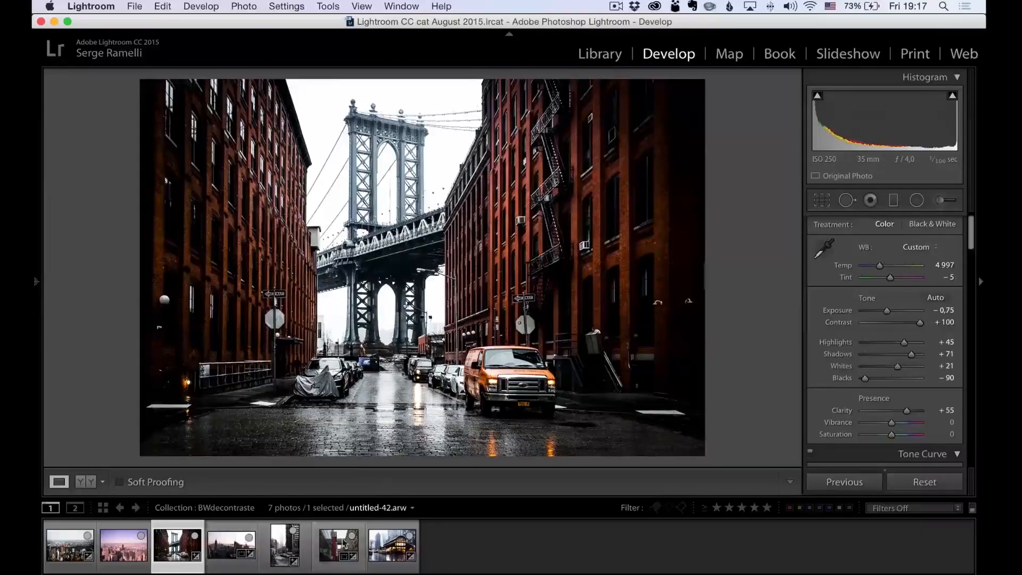
# Step: Switch to Lightroom and view the photo of the lit station building in the Develop module
pyautogui.click(393, 546)
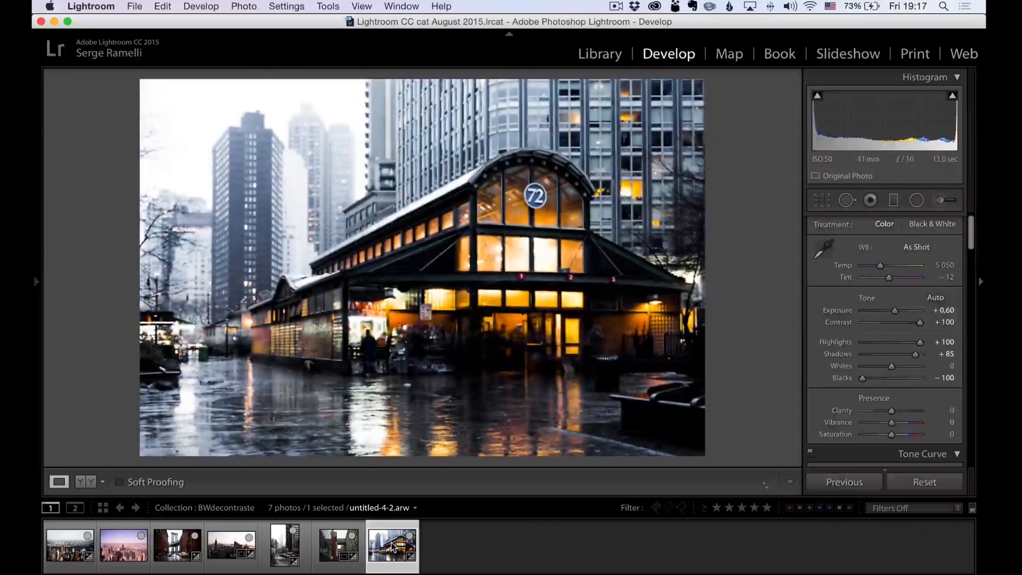